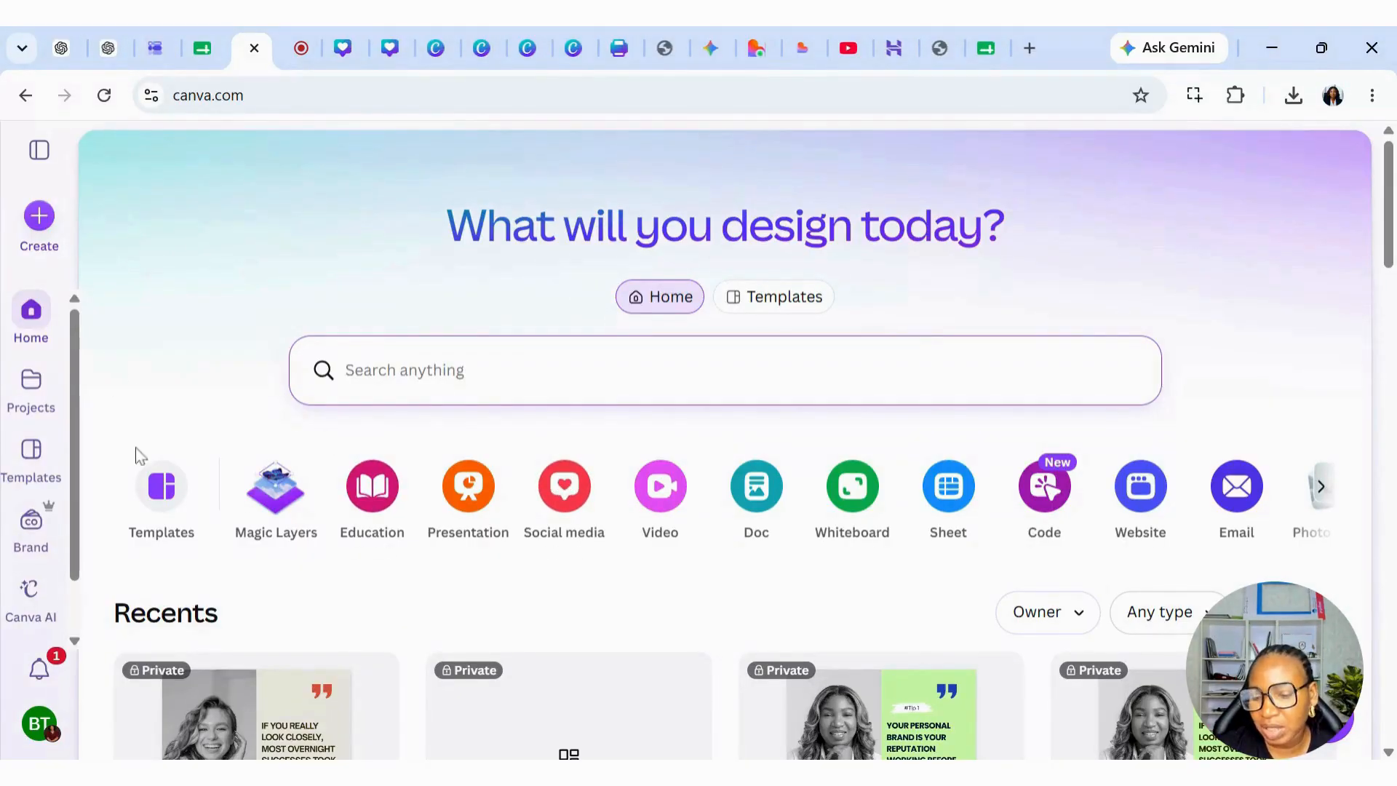
Search the templates for "linkedin quote" and open the Beige Minimalist Quote LinkedIn Post template for editing
{"action": "left_click", "coordinate": [30, 473]}
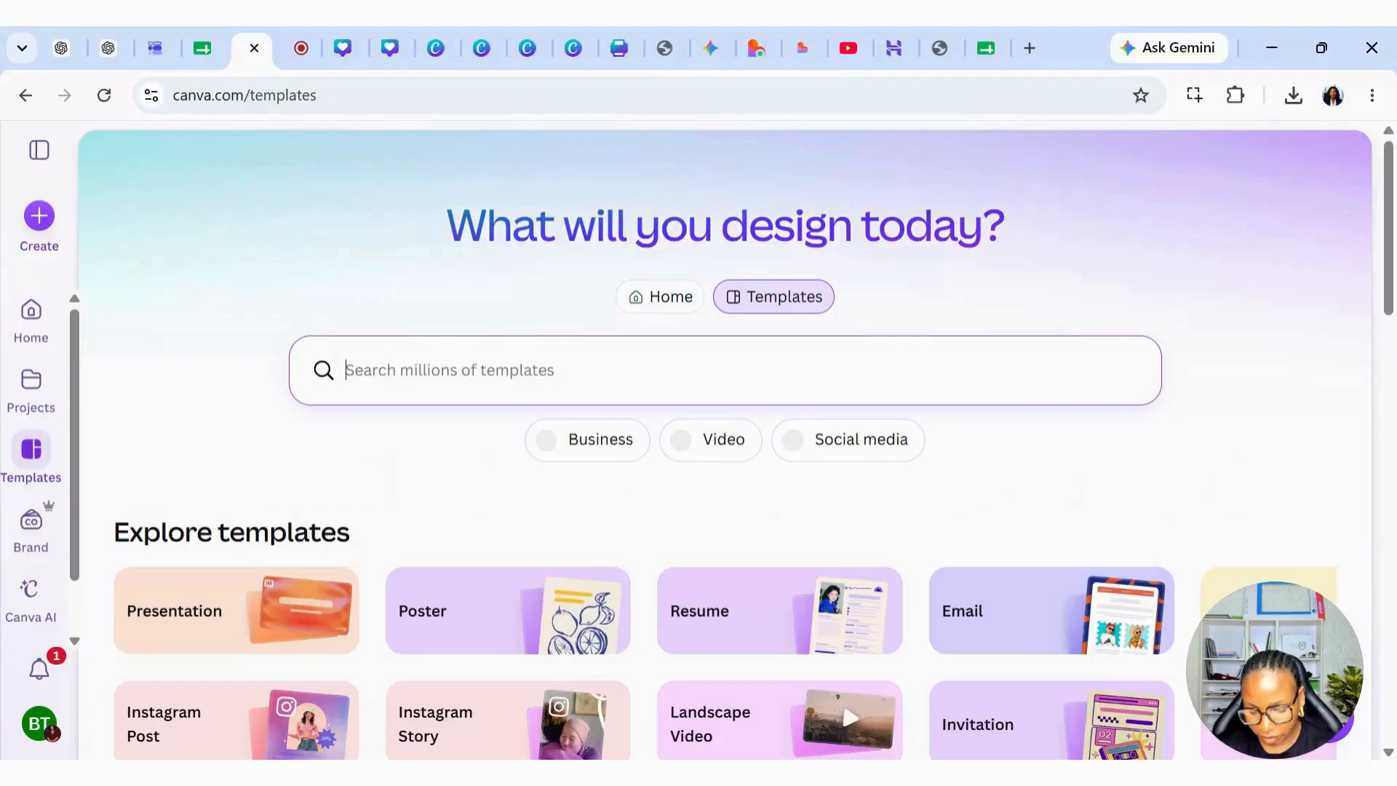
{"action": "type", "text": "link"}
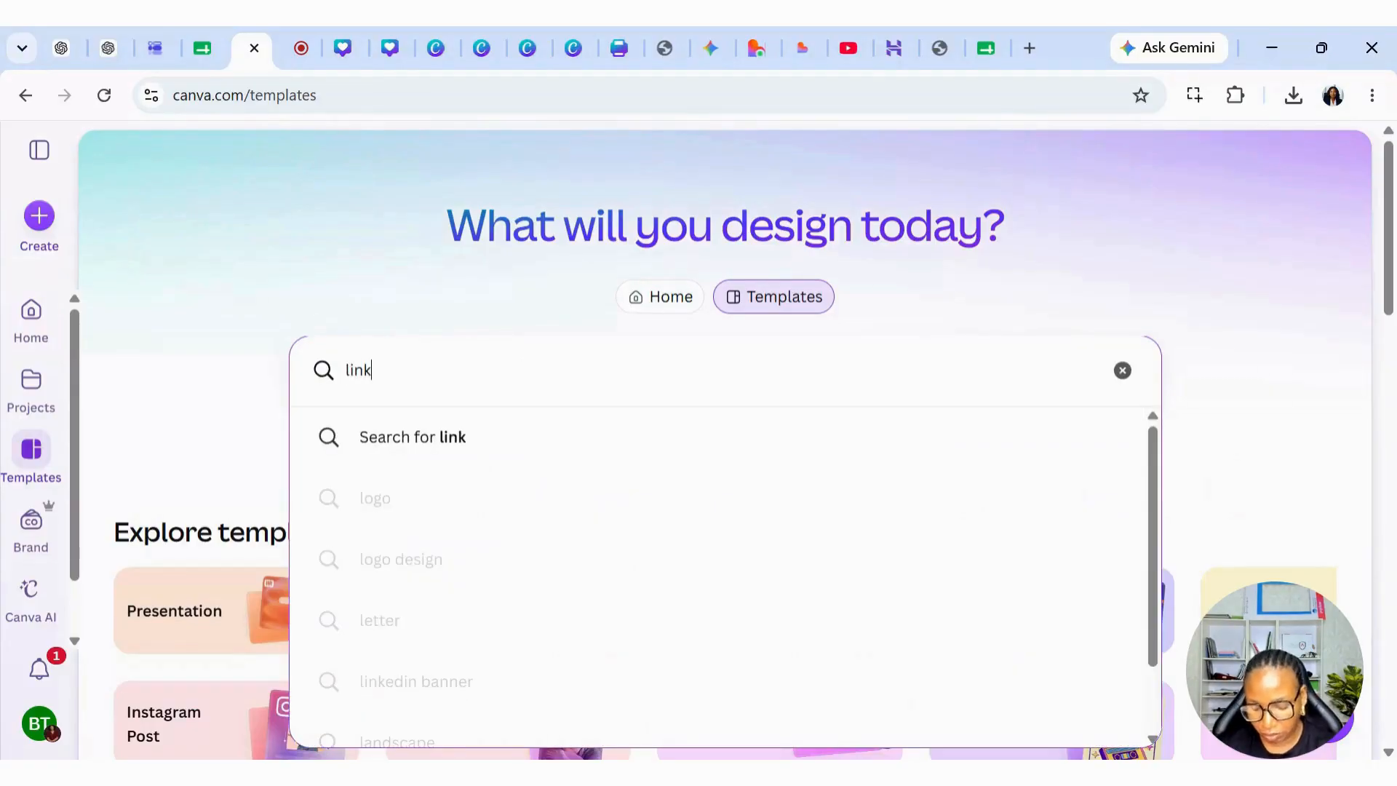
{"action": "type", "text": "ed"}
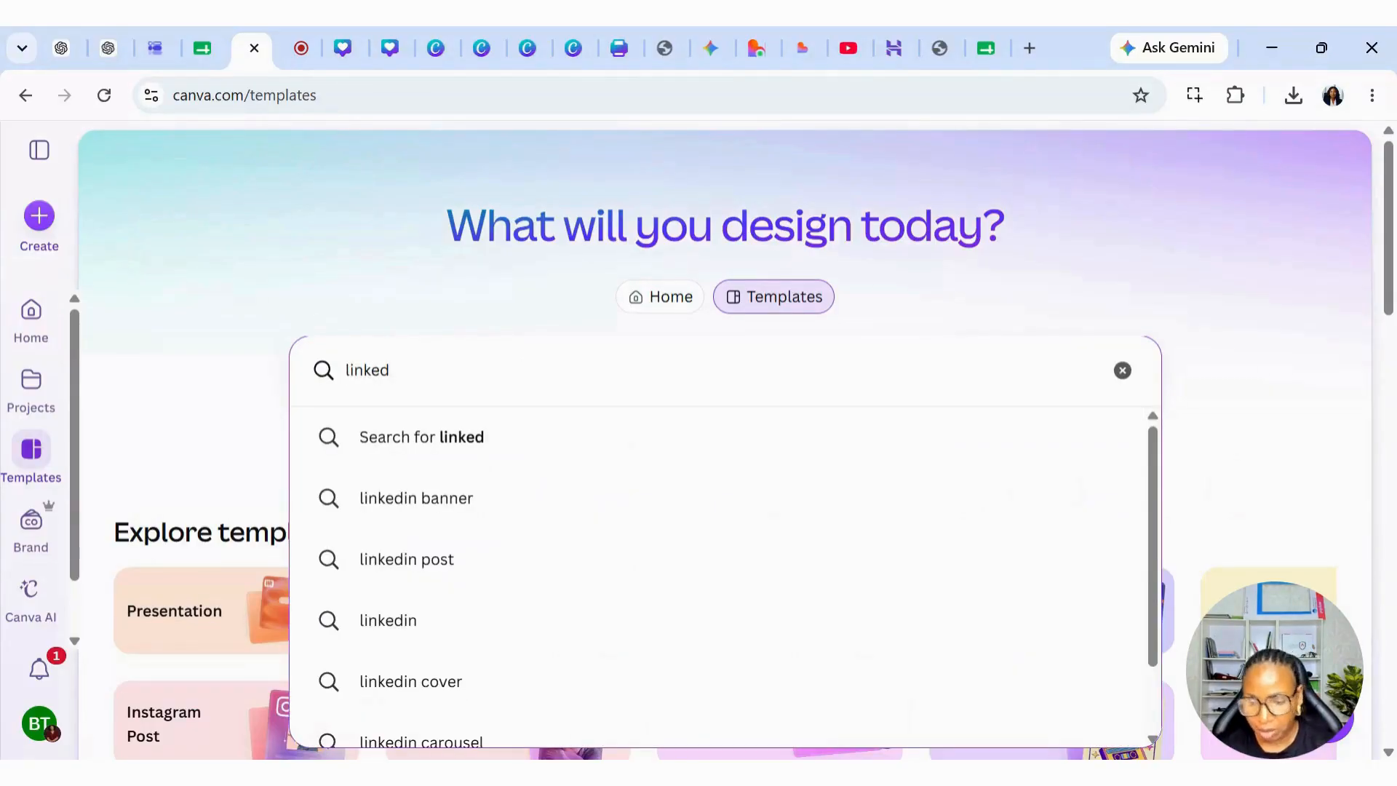
{"action": "type", "text": "in"}
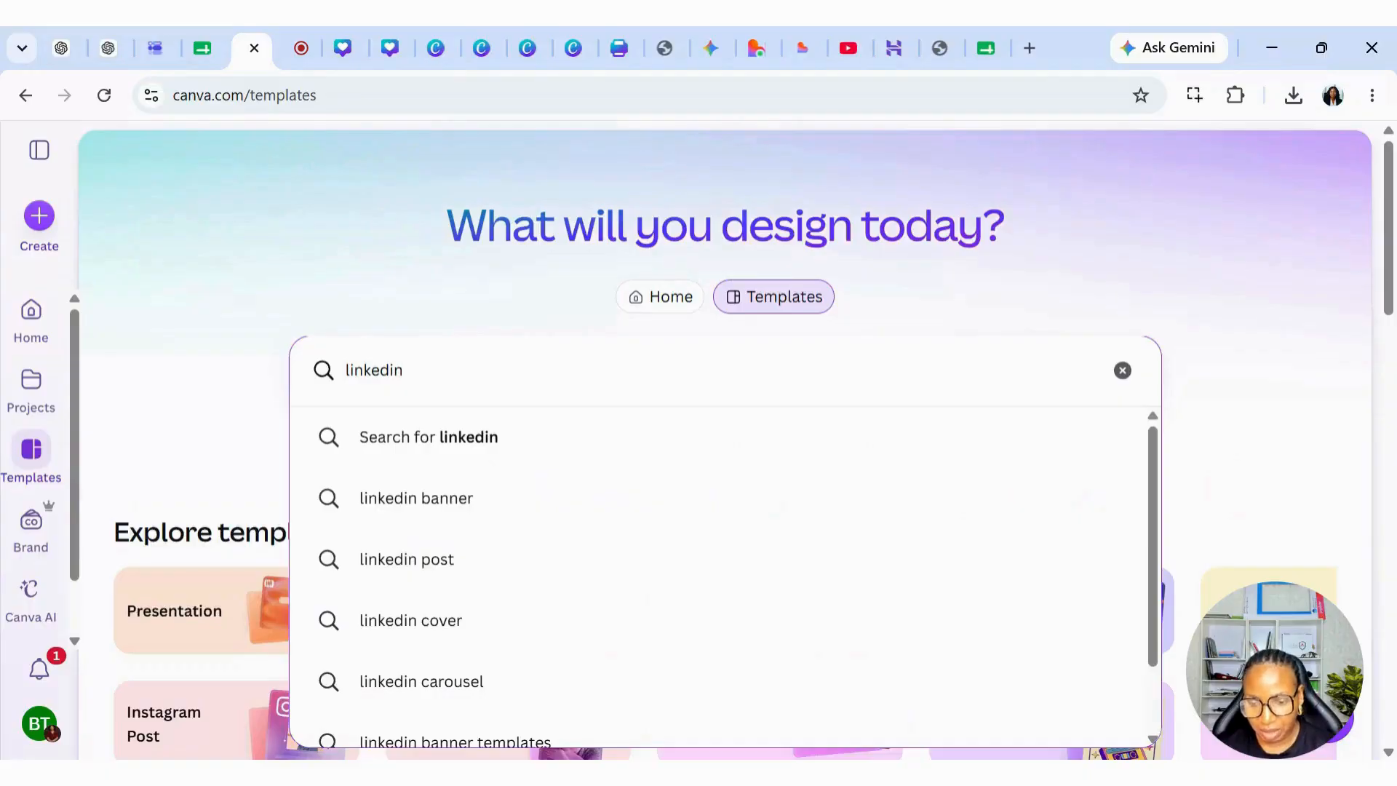
{"action": "type", "text": " quote"}
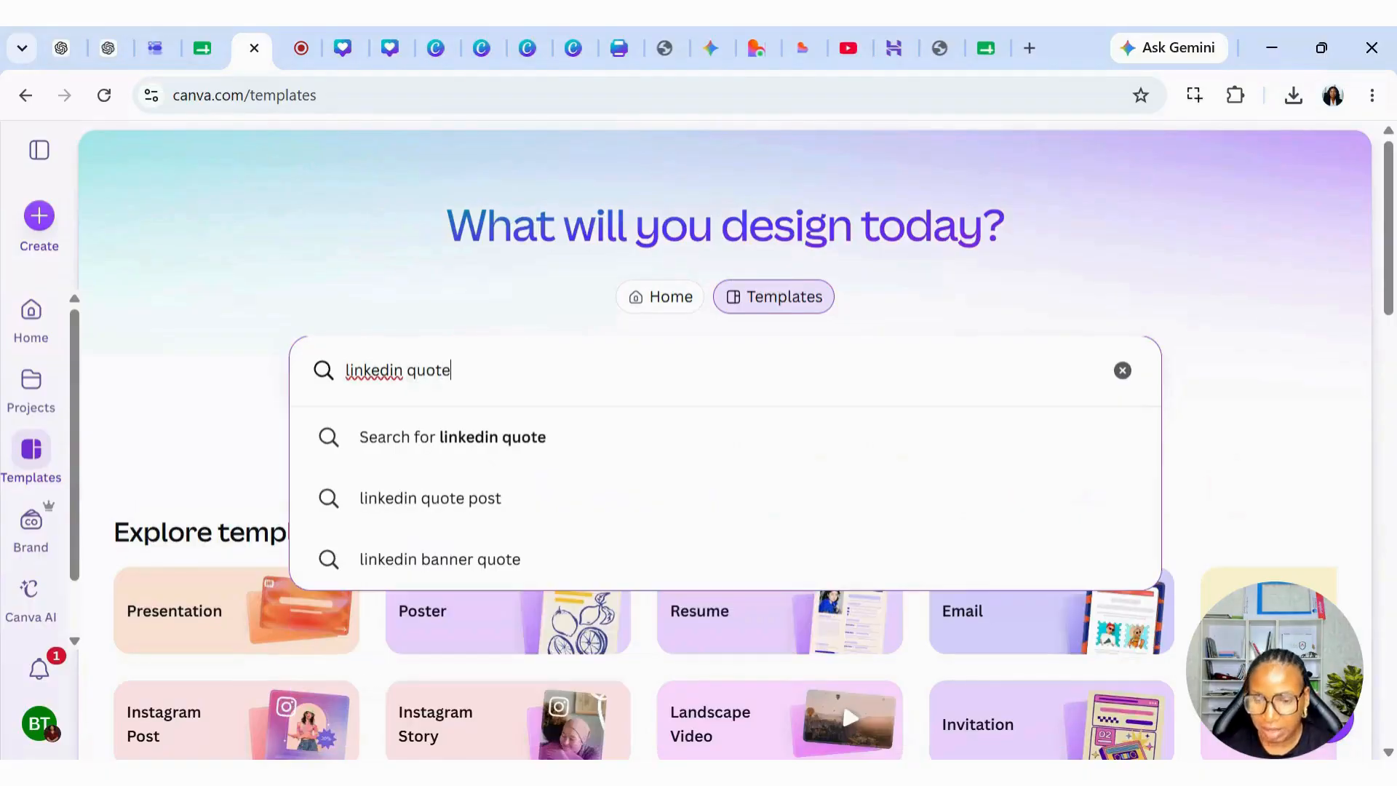
{"action": "left_click", "coordinate": [452, 438]}
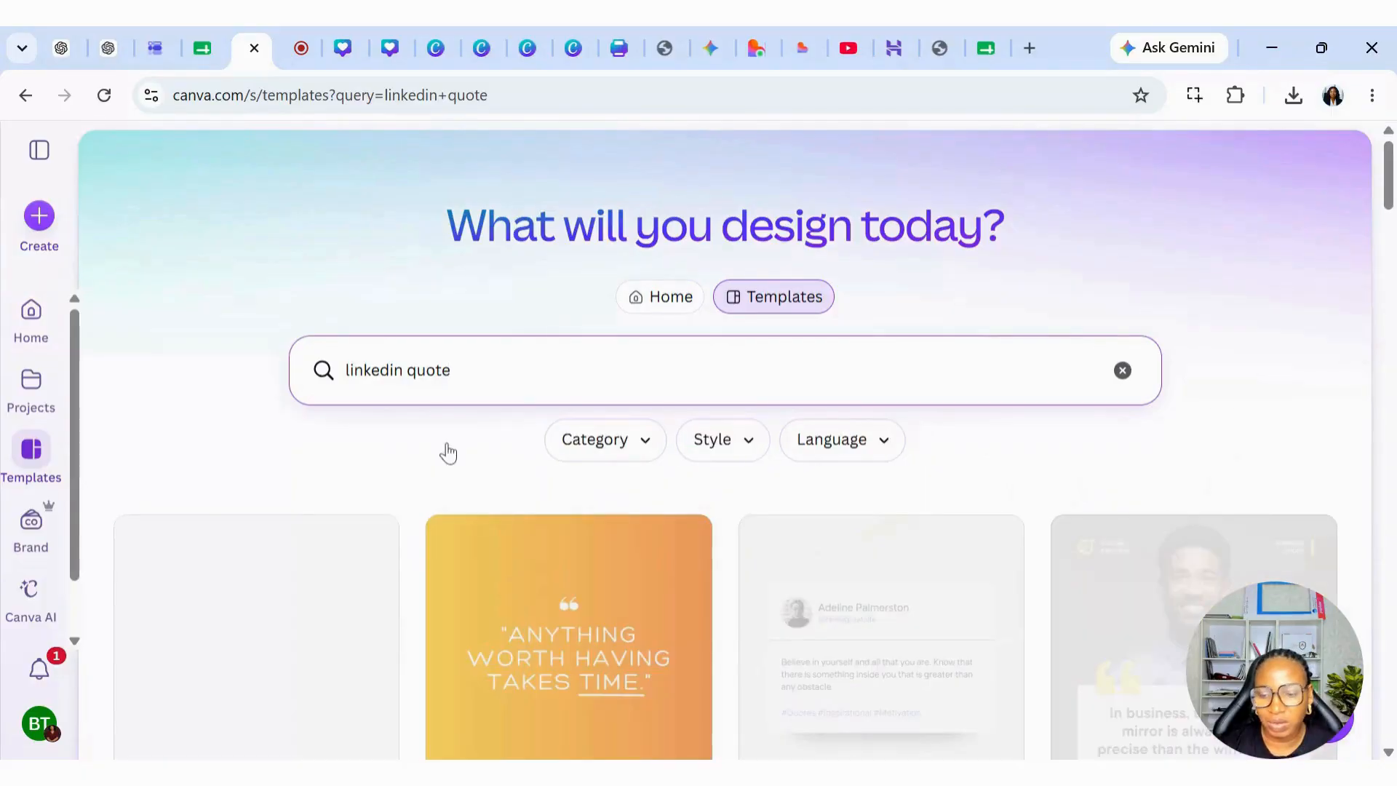
{"action": "left_click", "coordinate": [309, 639]}
{"action": "left_click", "coordinate": [1085, 436]}
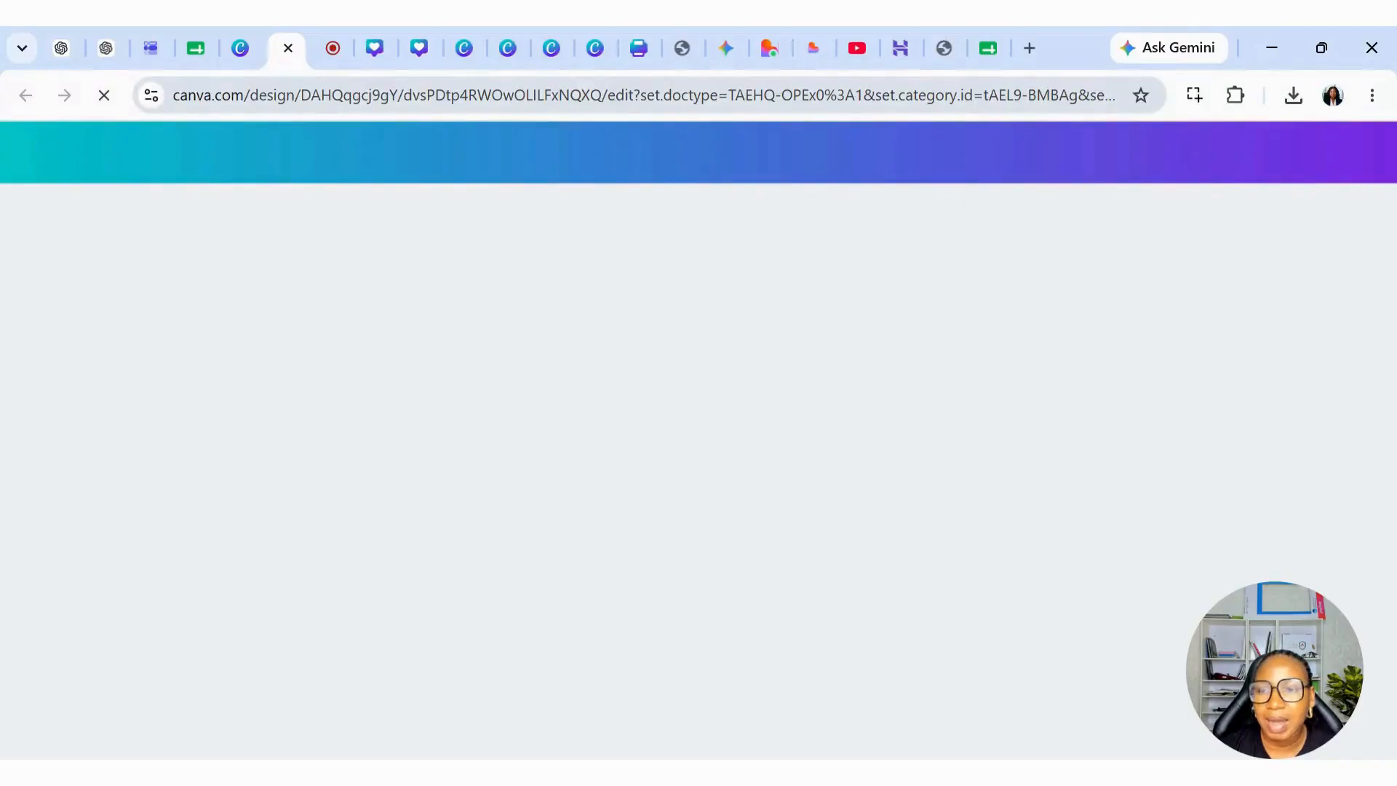
Switch to the Personal Branding Quote spreadsheet in Google Sheets and review its No., Quote and Author_Handle columns
{"action": "left_click", "coordinate": [990, 49]}
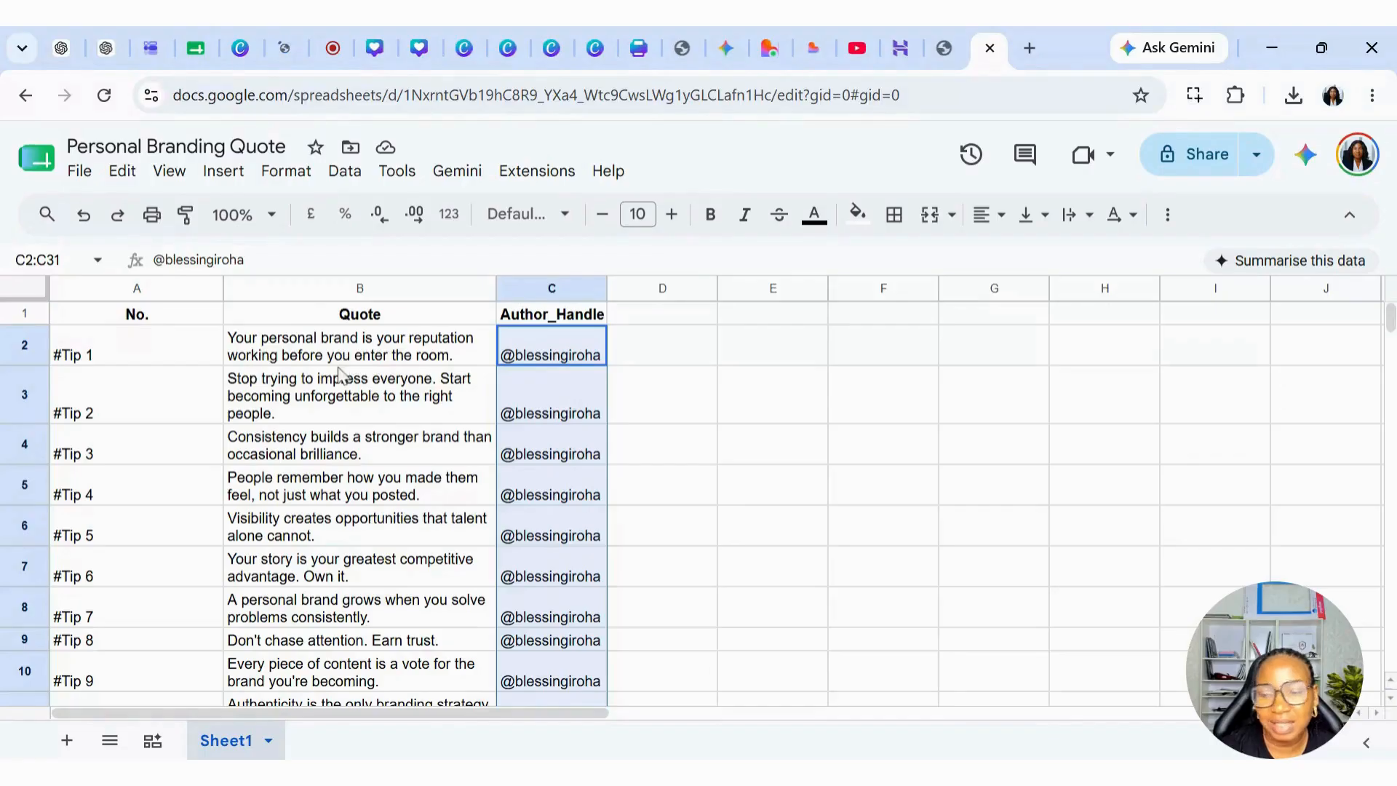
{"action": "scroll", "coordinate": [312, 592], "scroll_direction": "down", "scroll_amount": 2}
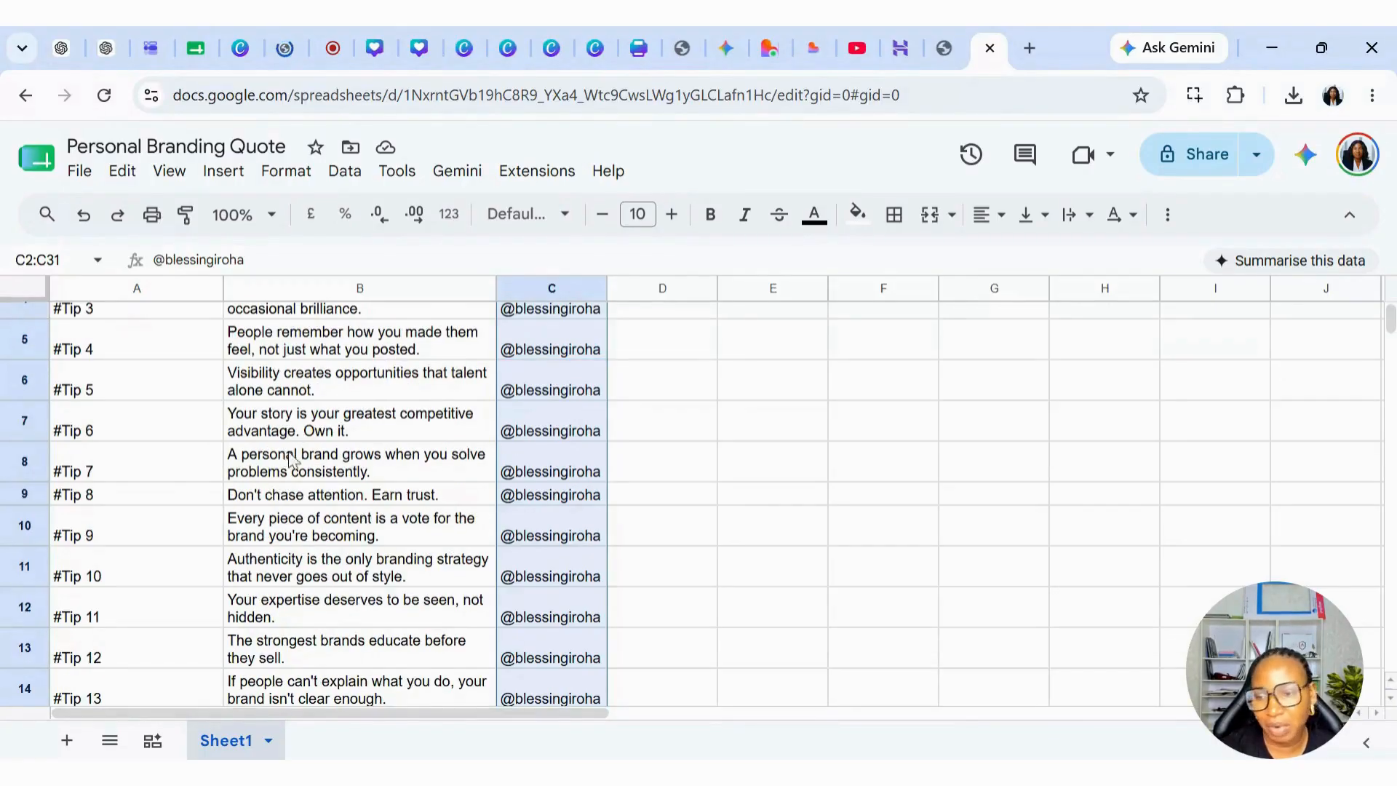
{"action": "scroll", "coordinate": [266, 413], "scroll_direction": "up", "scroll_amount": 2}
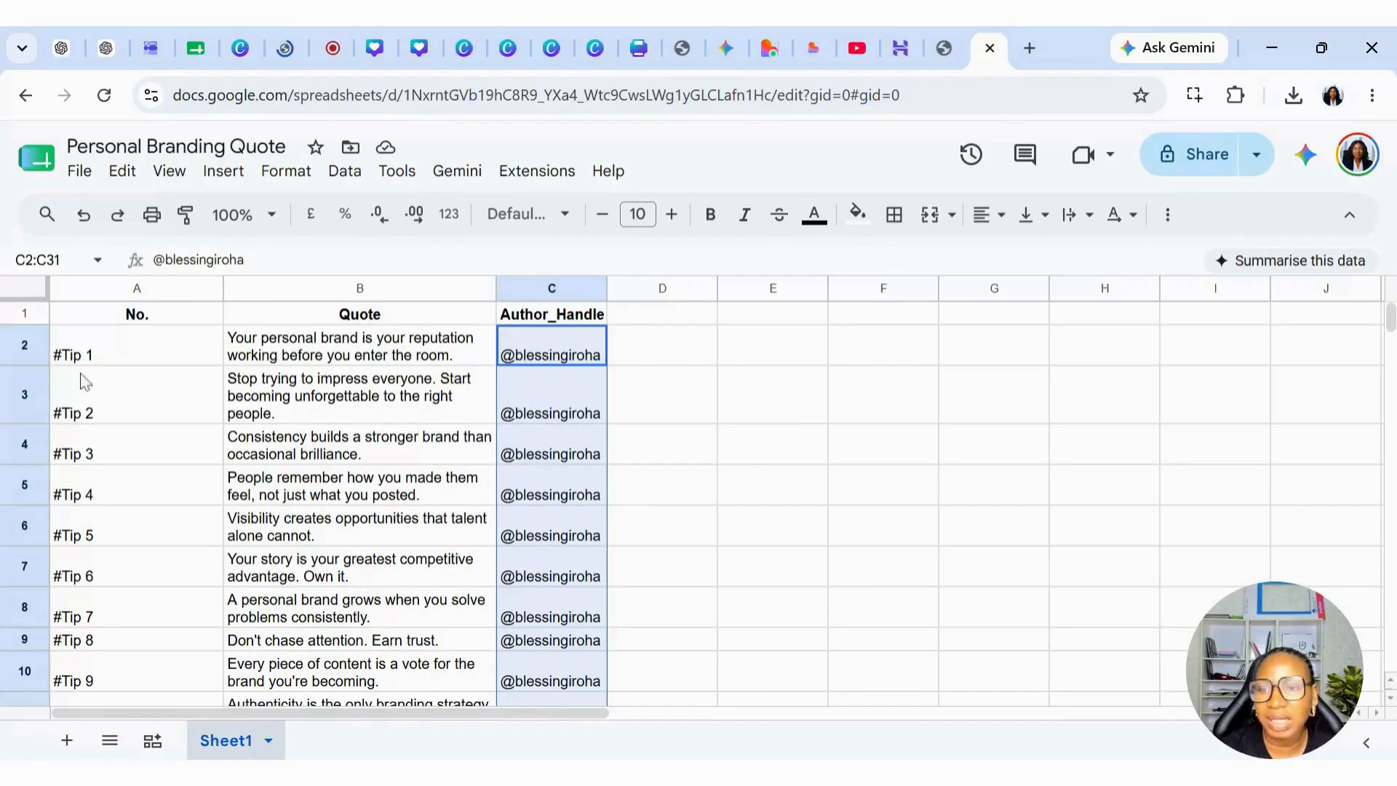
Return to the Canva design and replace the template photo with the brand photo of the woman in a white shirt
{"action": "left_click", "coordinate": [276, 48]}
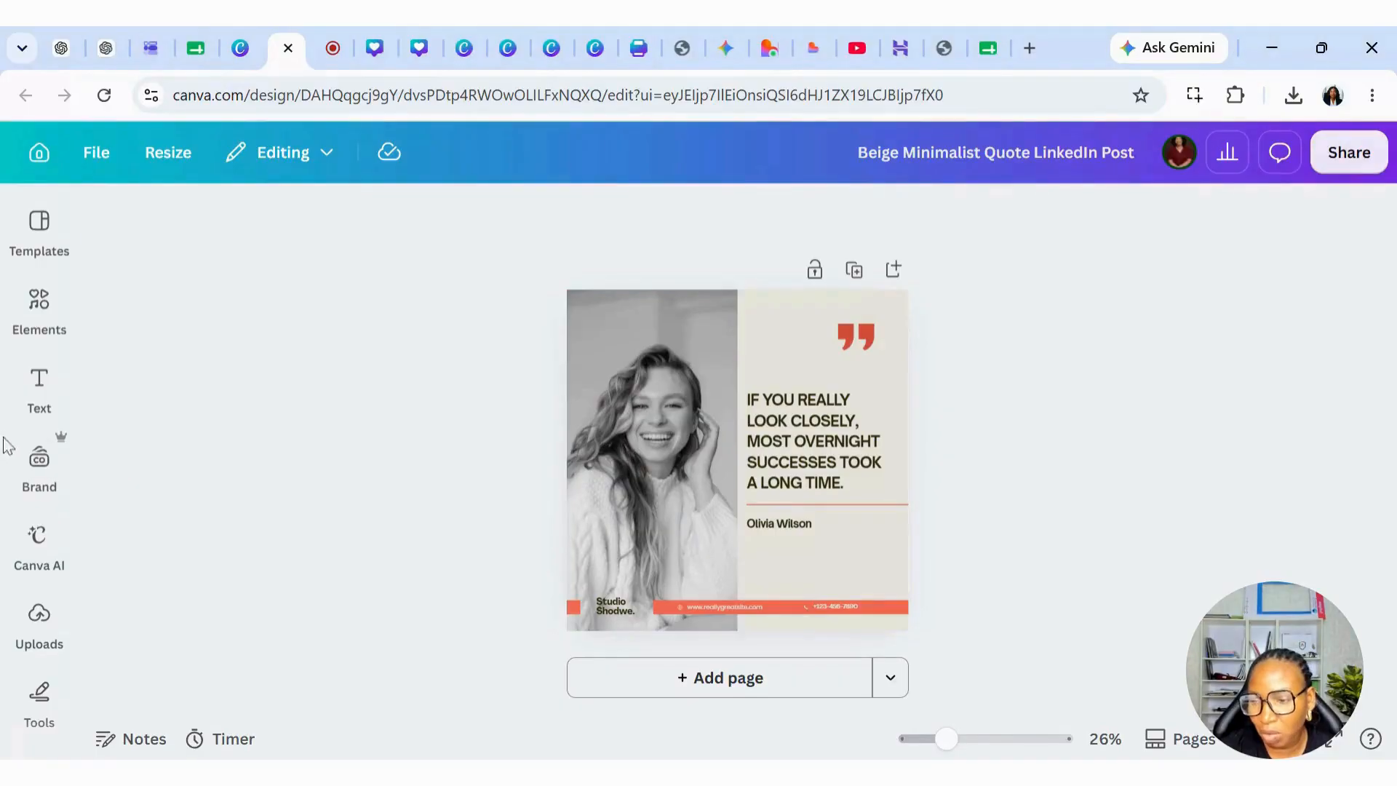
{"action": "left_click", "coordinate": [39, 465]}
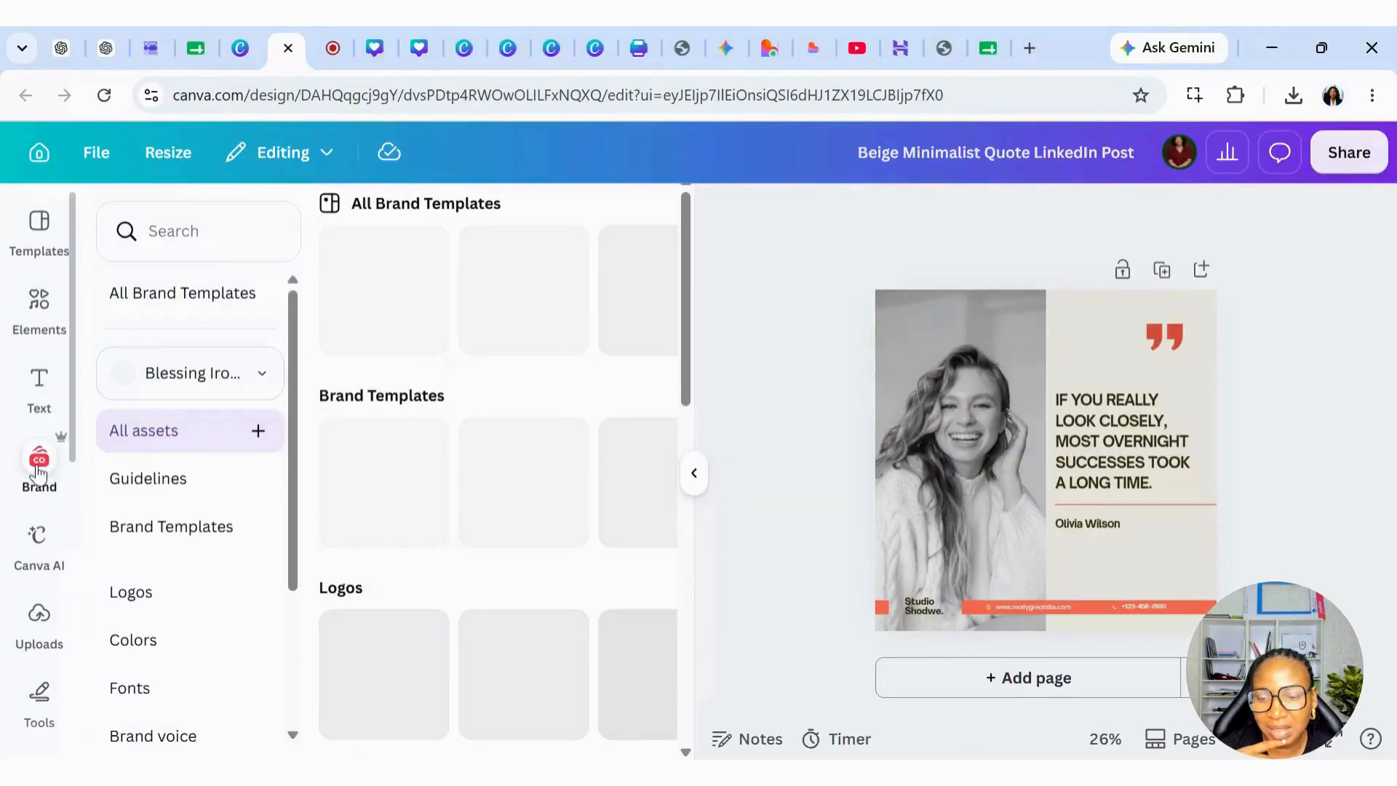
{"action": "scroll", "coordinate": [141, 680], "scroll_direction": "down", "scroll_amount": 3}
{"action": "left_click", "coordinate": [121, 580]}
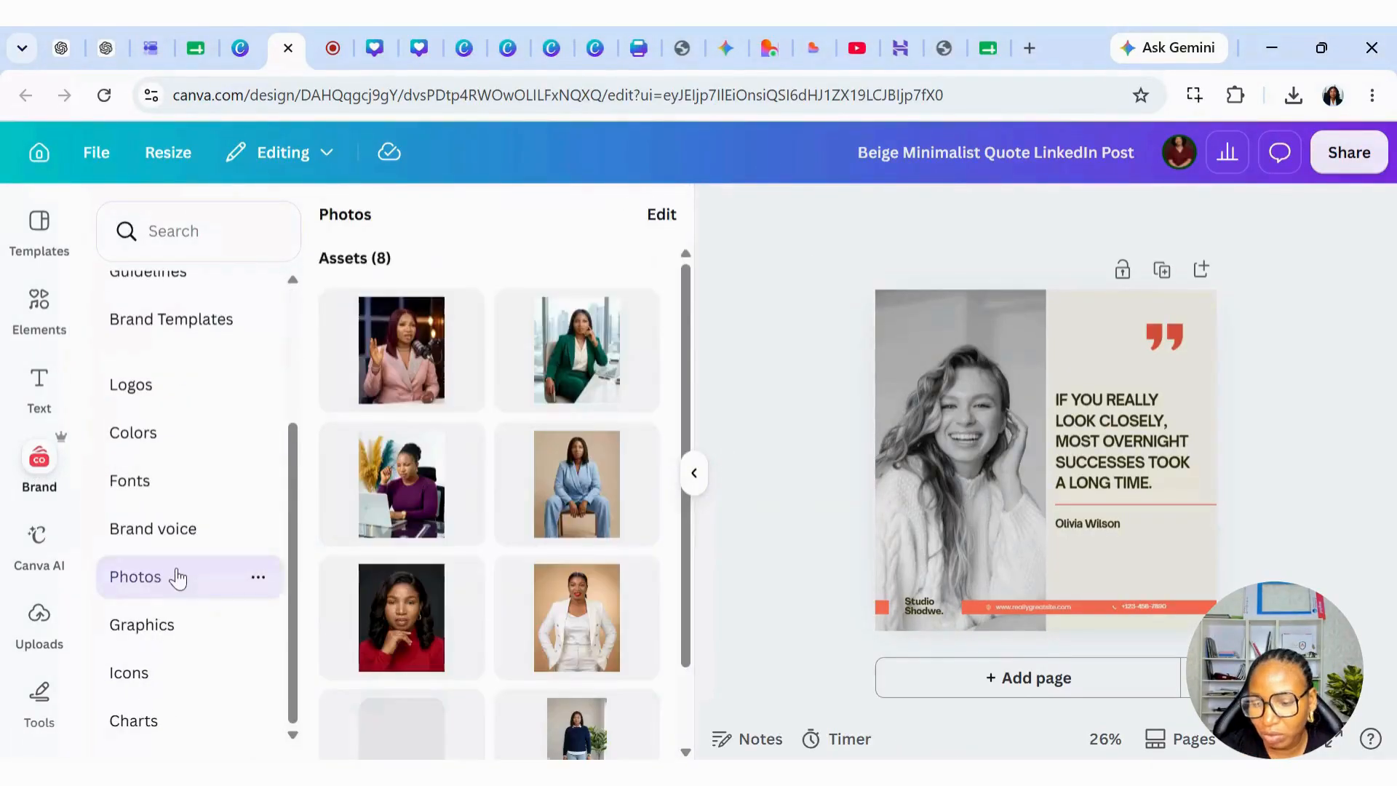
{"action": "scroll", "coordinate": [458, 568], "scroll_direction": "down", "scroll_amount": 2}
{"action": "left_click", "coordinate": [399, 635]}
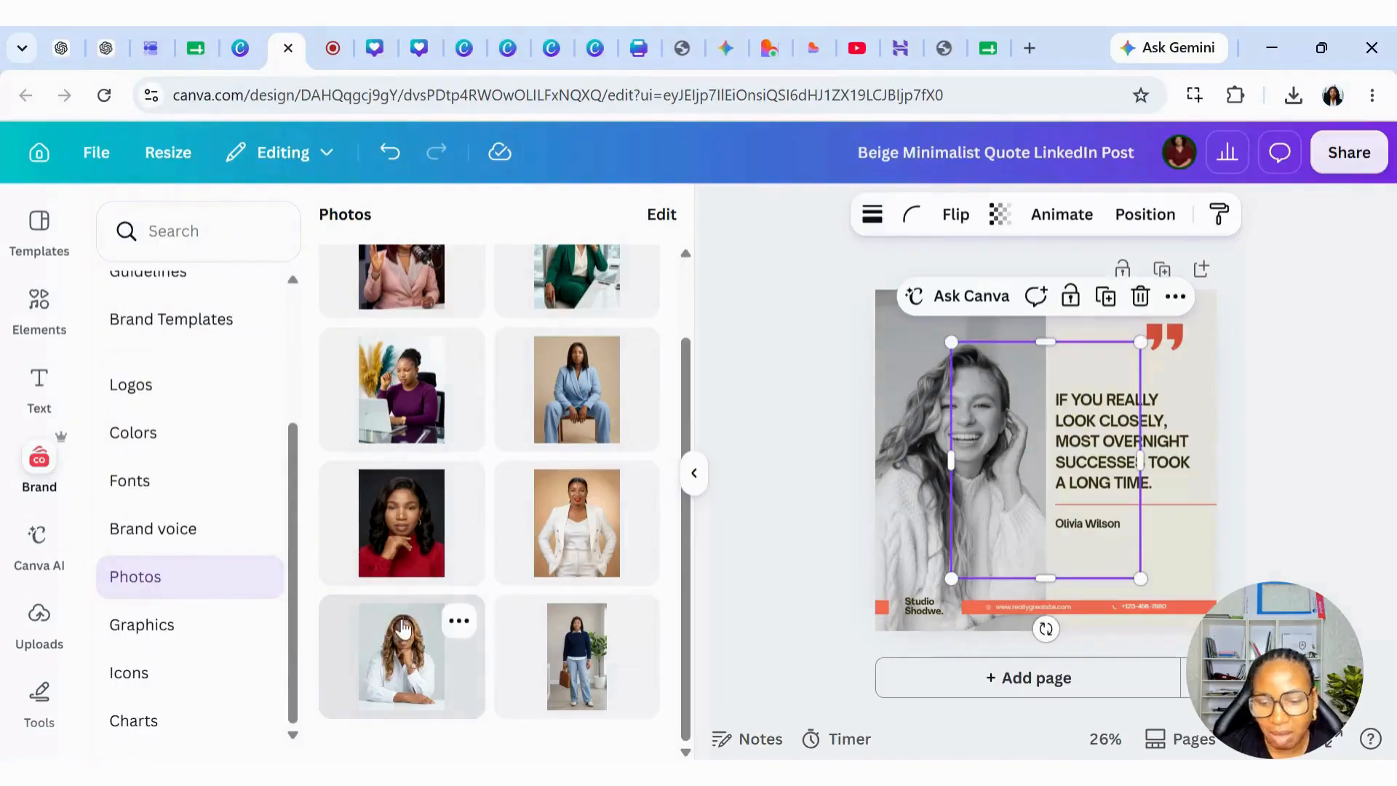
{"action": "left_click", "coordinate": [695, 473]}
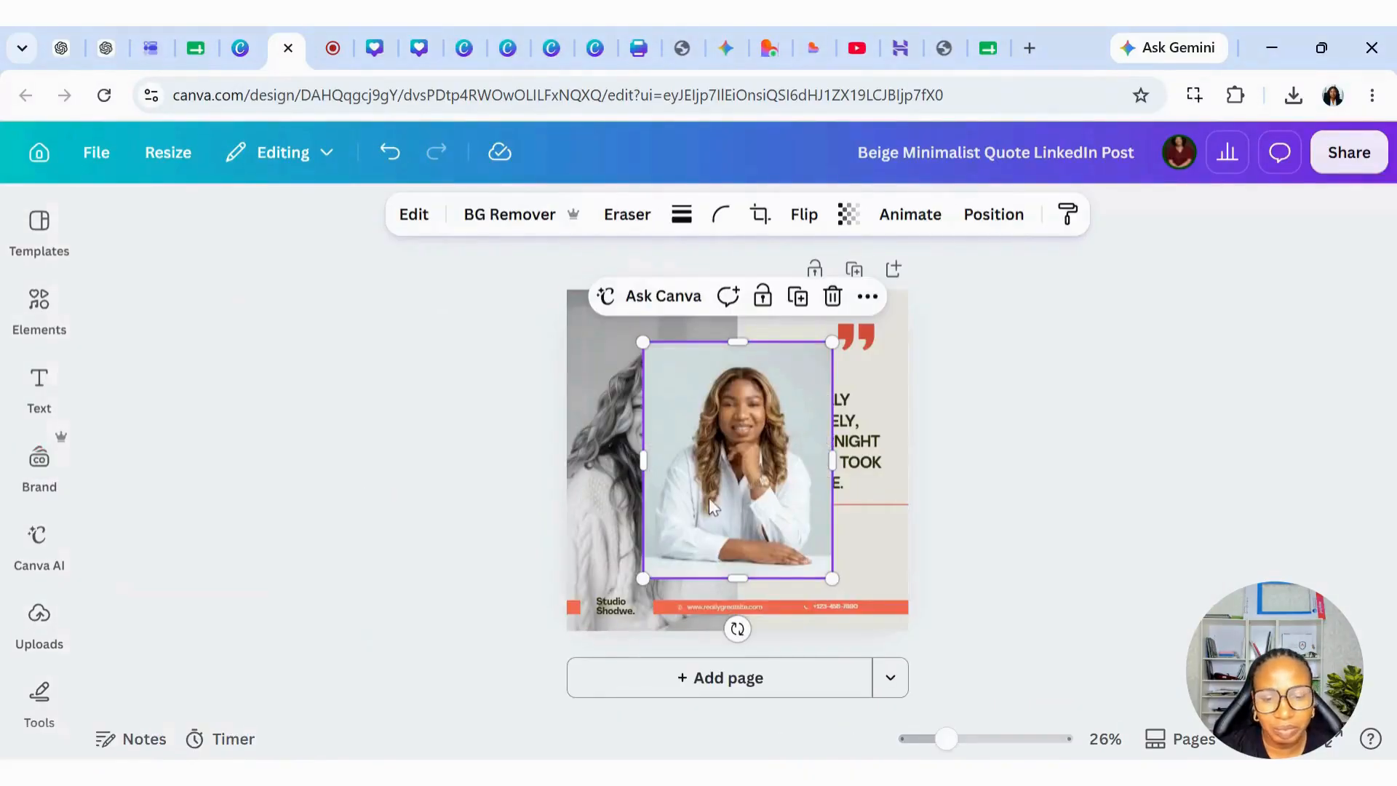
{"action": "left_click_drag", "start_coordinate": [688, 497], "coordinate": [630, 469]}
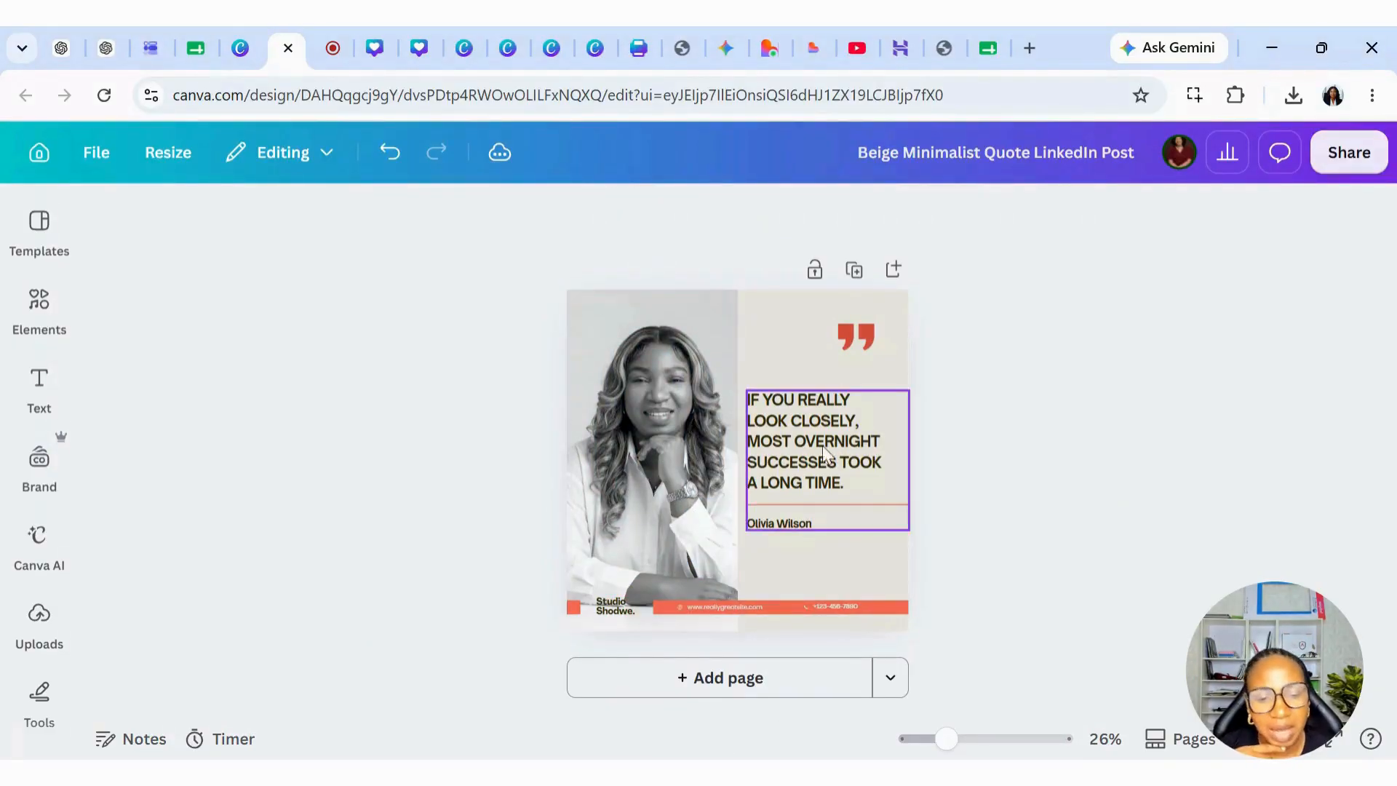
Replace the "Studio Shodwe" text in the footer with "Content Vault"
{"action": "left_click", "coordinate": [612, 615]}
{"action": "double_click", "coordinate": [614, 612]}
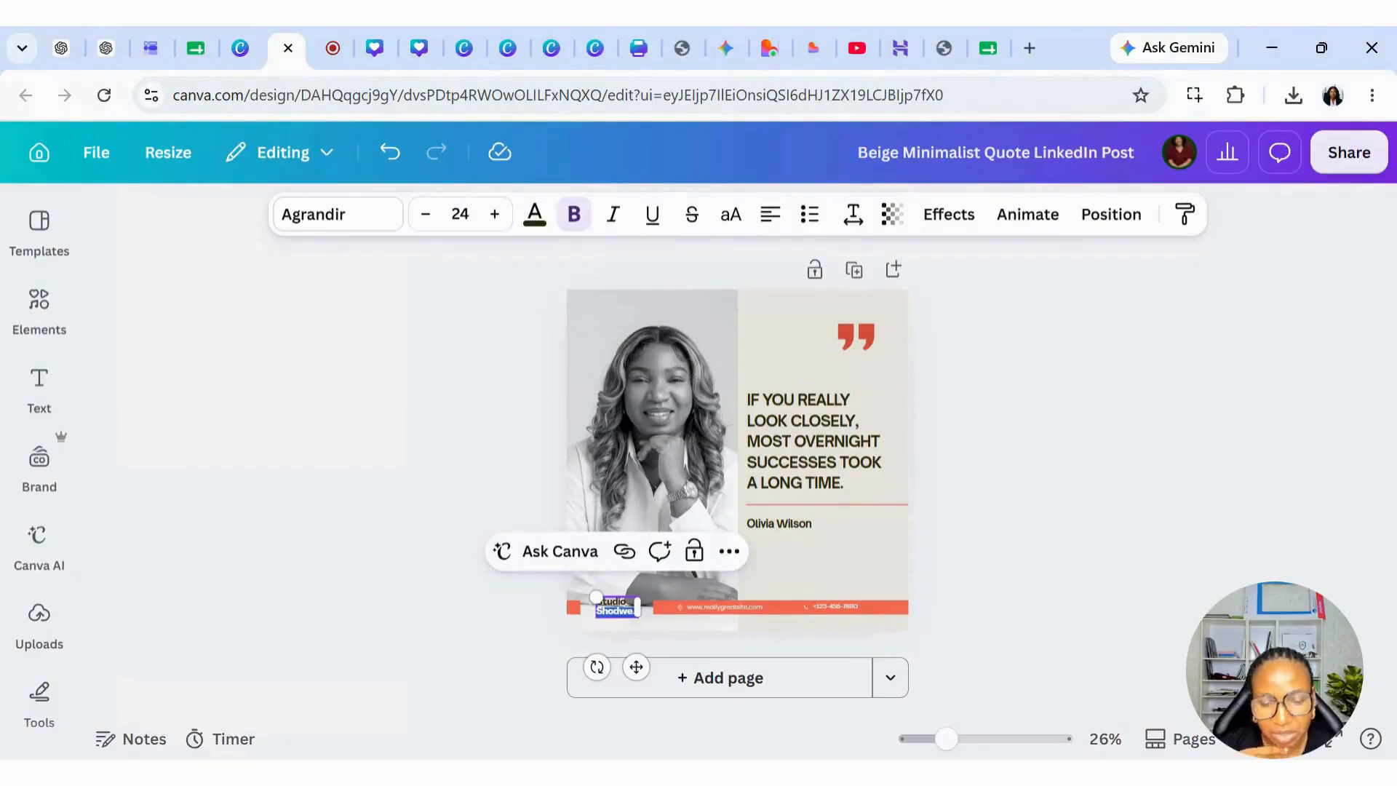
{"action": "key", "text": "ctrl+a"}
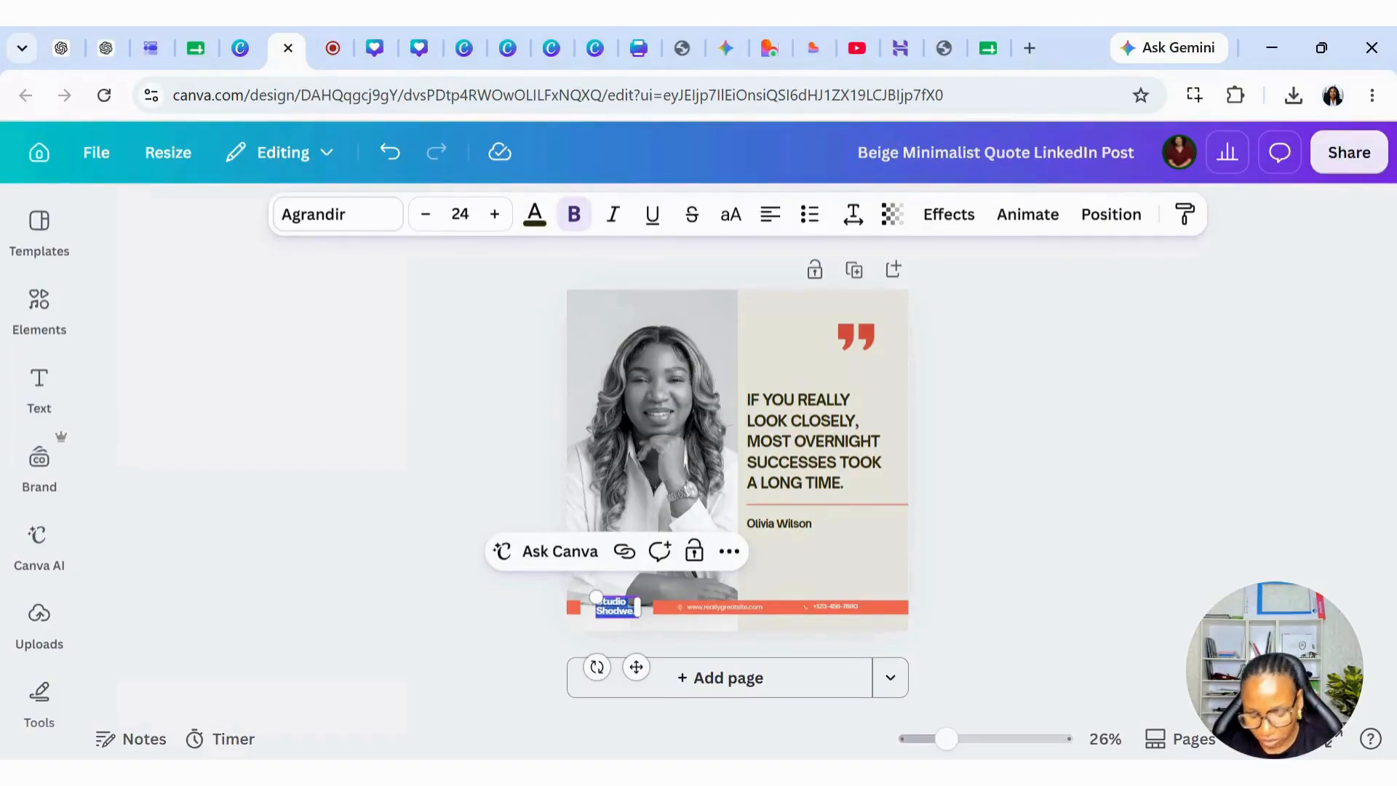
{"action": "key", "text": "BackSpace"}
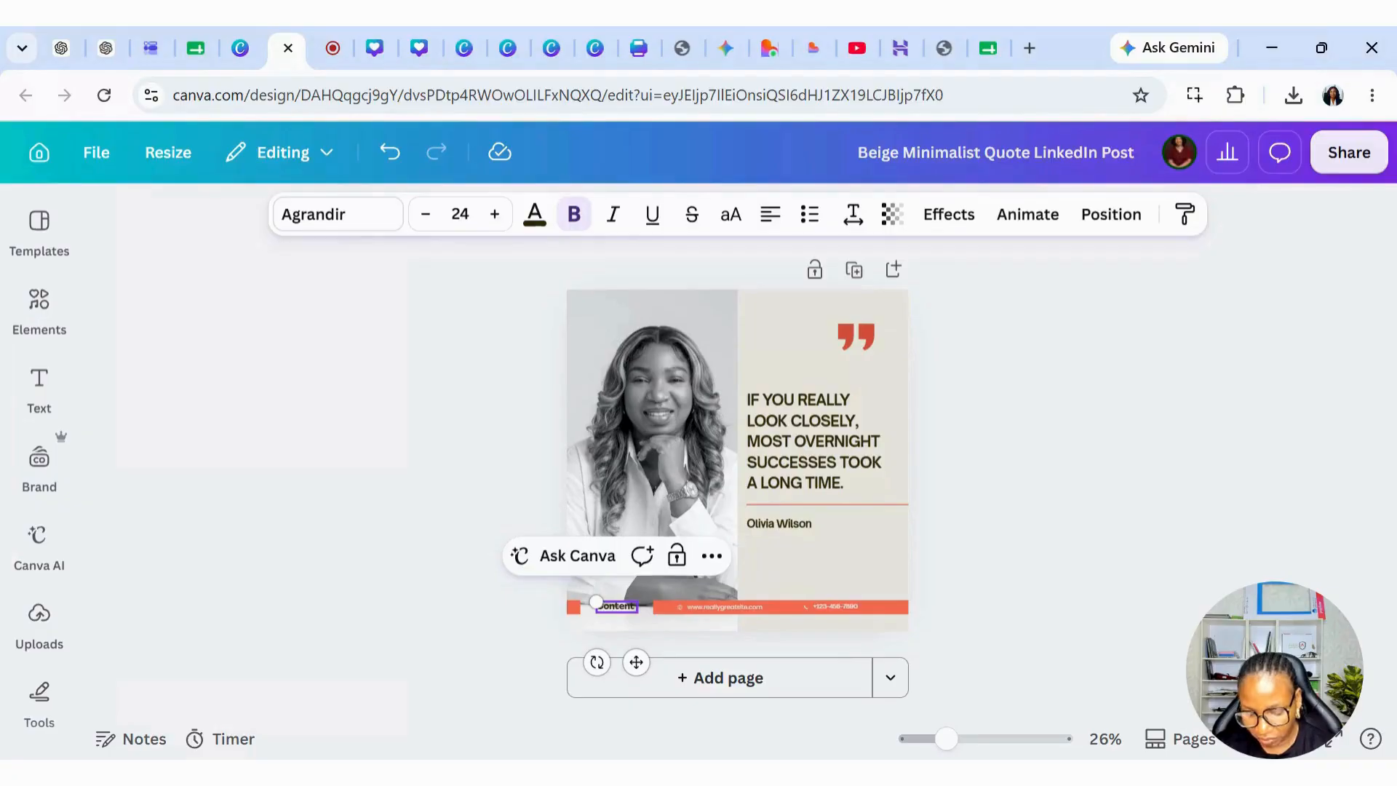
{"action": "type", "text": "Content Va"}
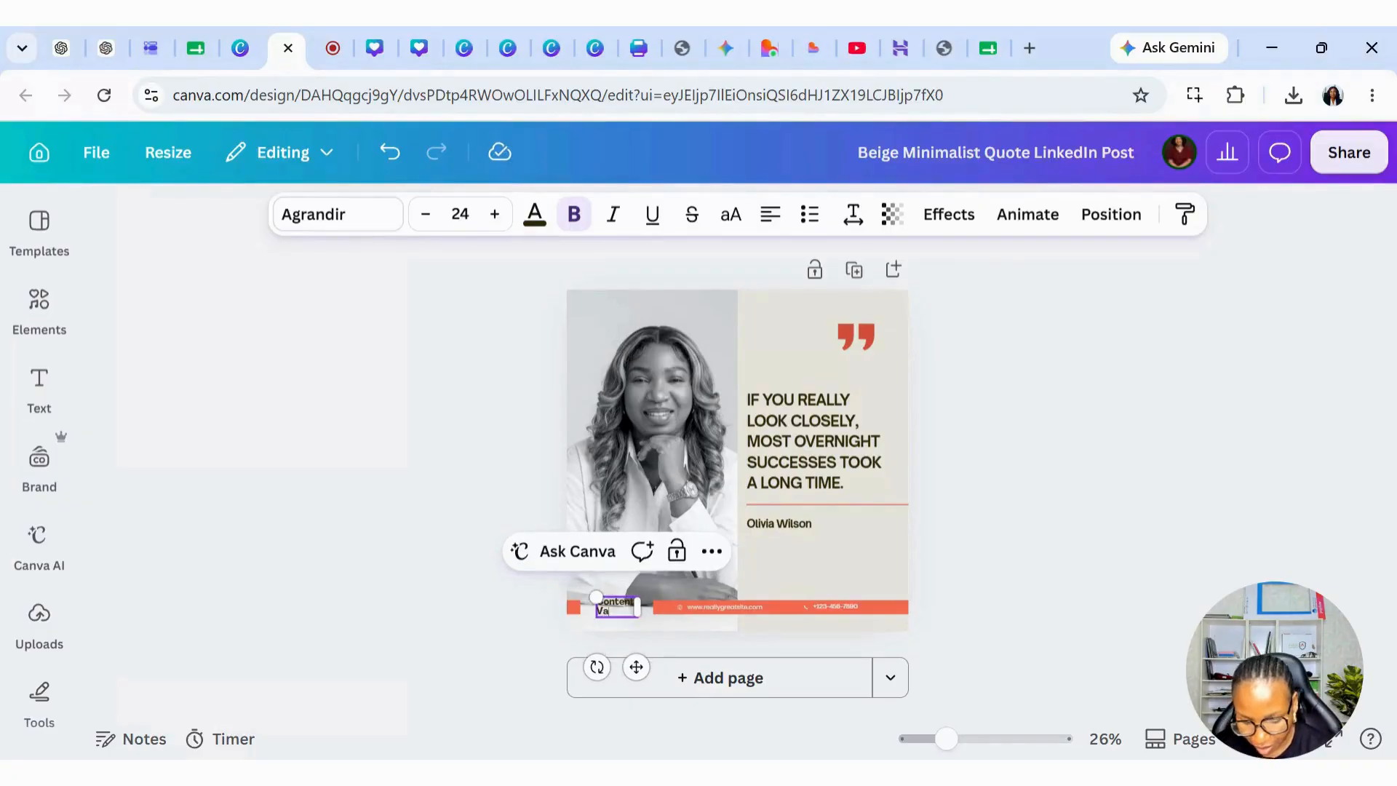
{"action": "type", "text": "ult"}
{"action": "left_click", "coordinate": [830, 501]}
Replace the sample quote text above the divider line with the placeholder "QUOTE"
{"action": "left_click", "coordinate": [801, 445]}
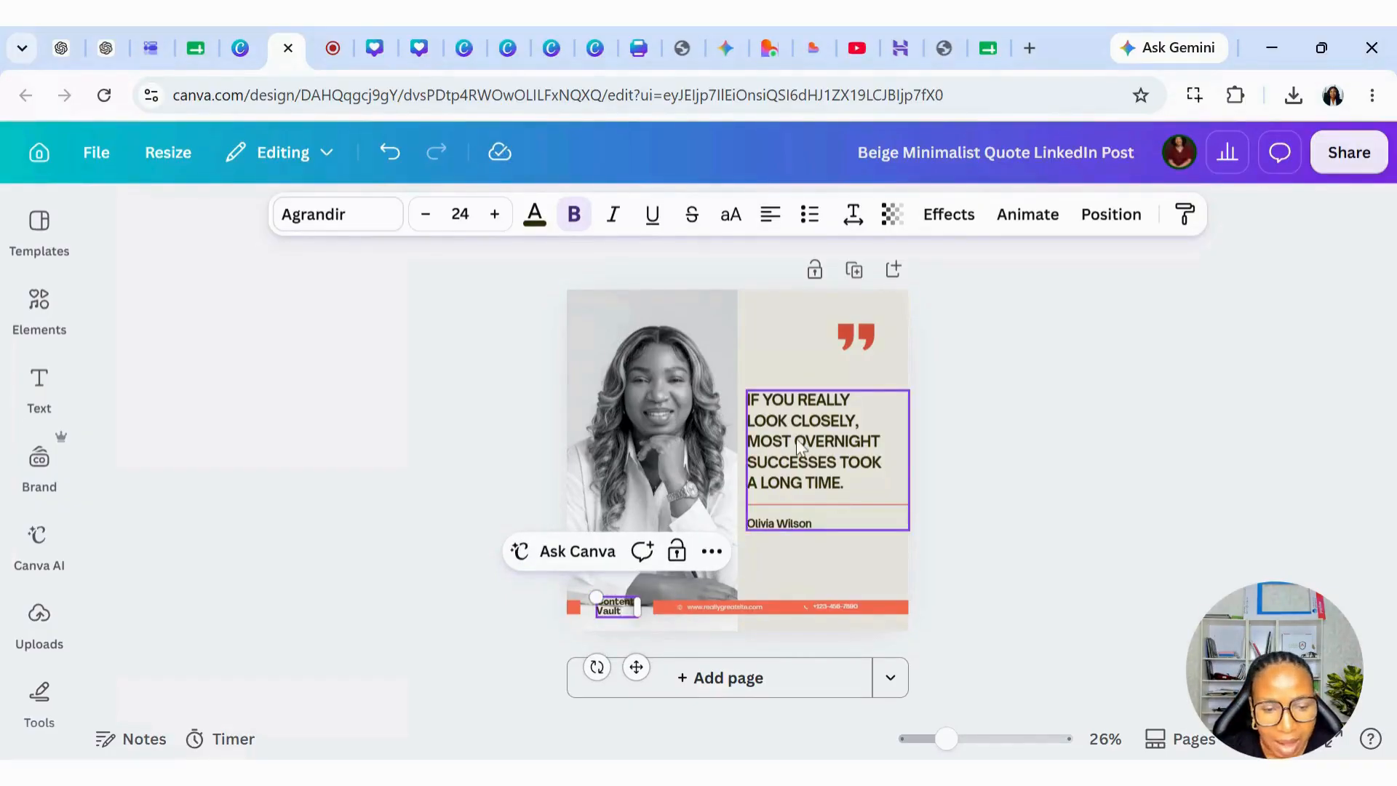
{"action": "double_click", "coordinate": [800, 445]}
{"action": "key", "text": "ctrl+shift+k"}
{"action": "type", "text": "QUOTE"}
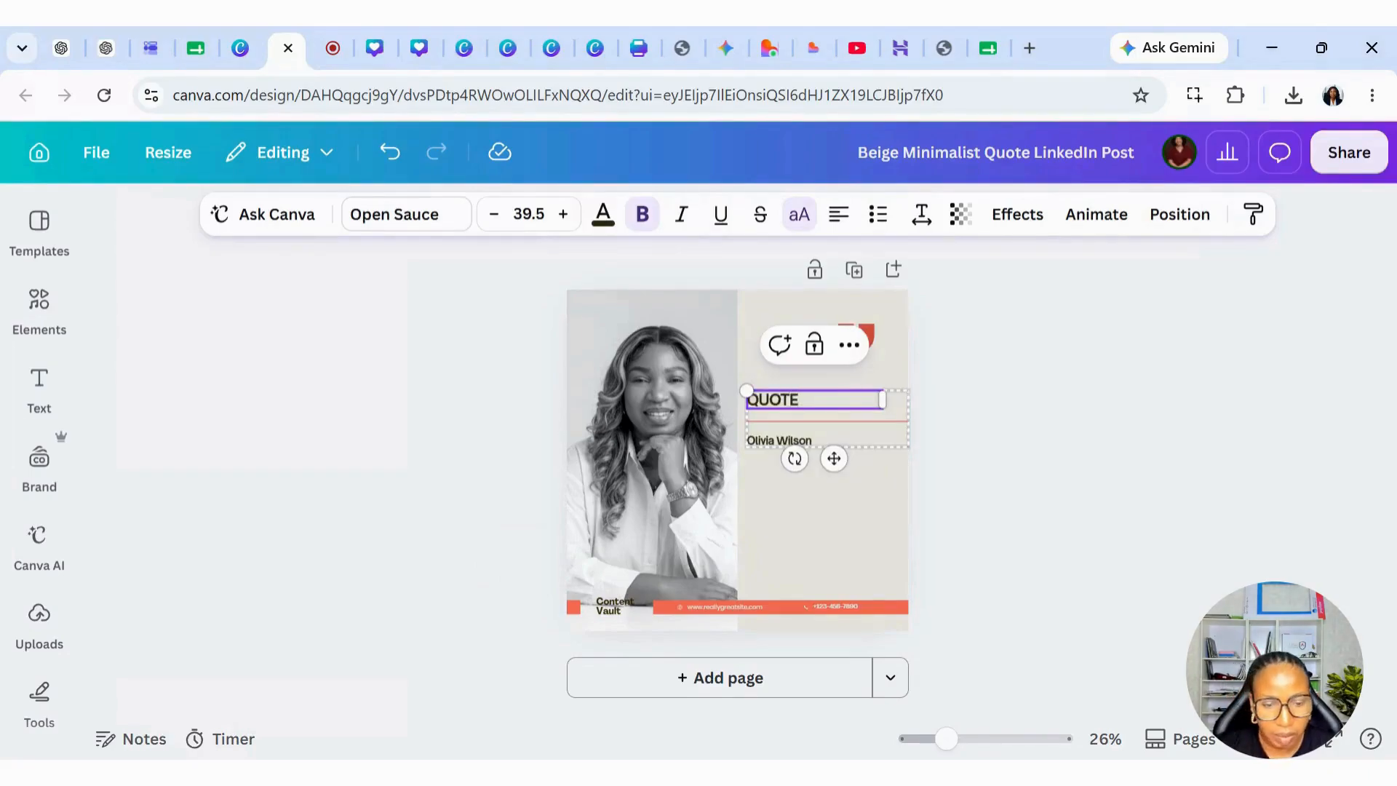
Replace the sample author name below the divider line with the brand owner's full name
{"action": "left_click", "coordinate": [800, 445]}
{"action": "double_click", "coordinate": [801, 446]}
{"action": "key", "text": "BackSpace"}
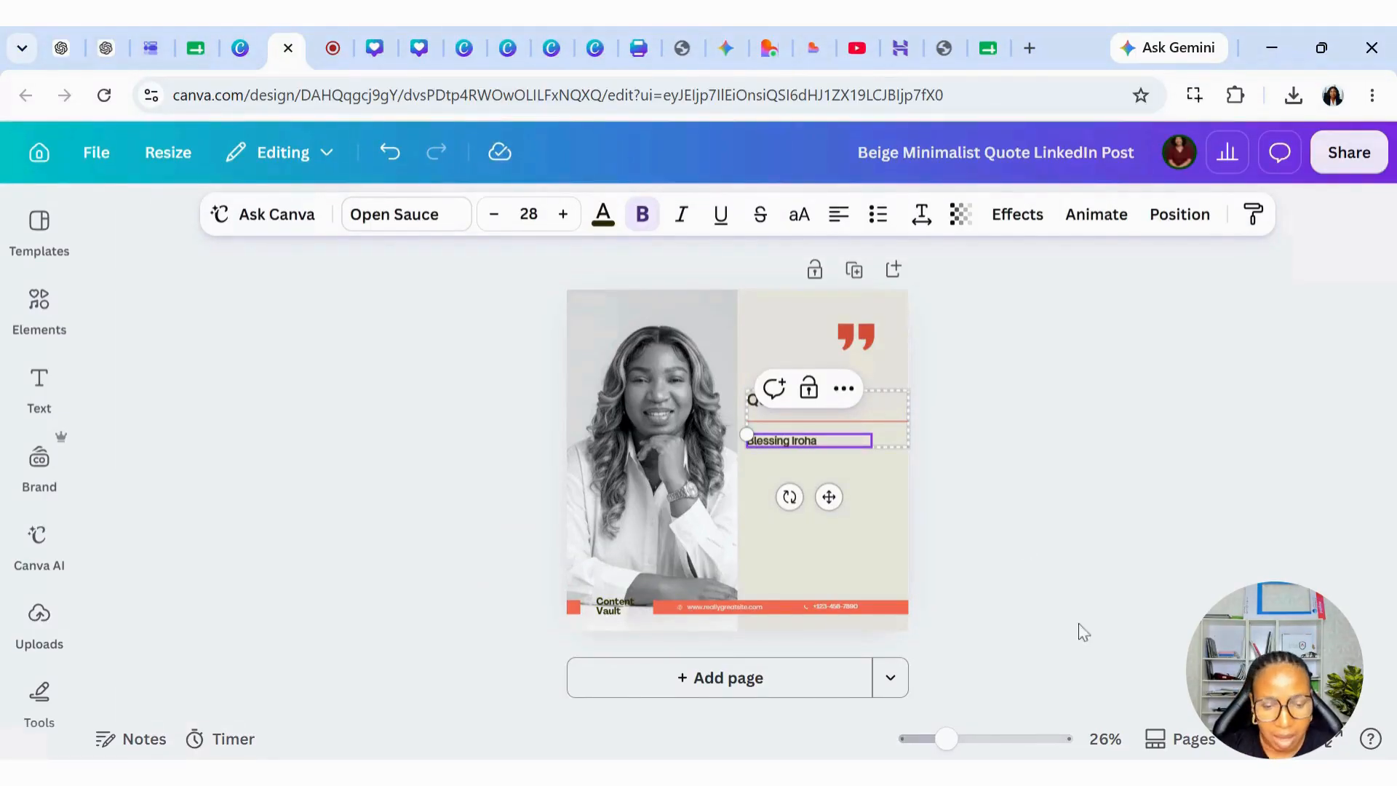
Recolor the orange footer bar with the dark blue brand color and apply the change to all matching elements
{"action": "left_click", "coordinate": [588, 606]}
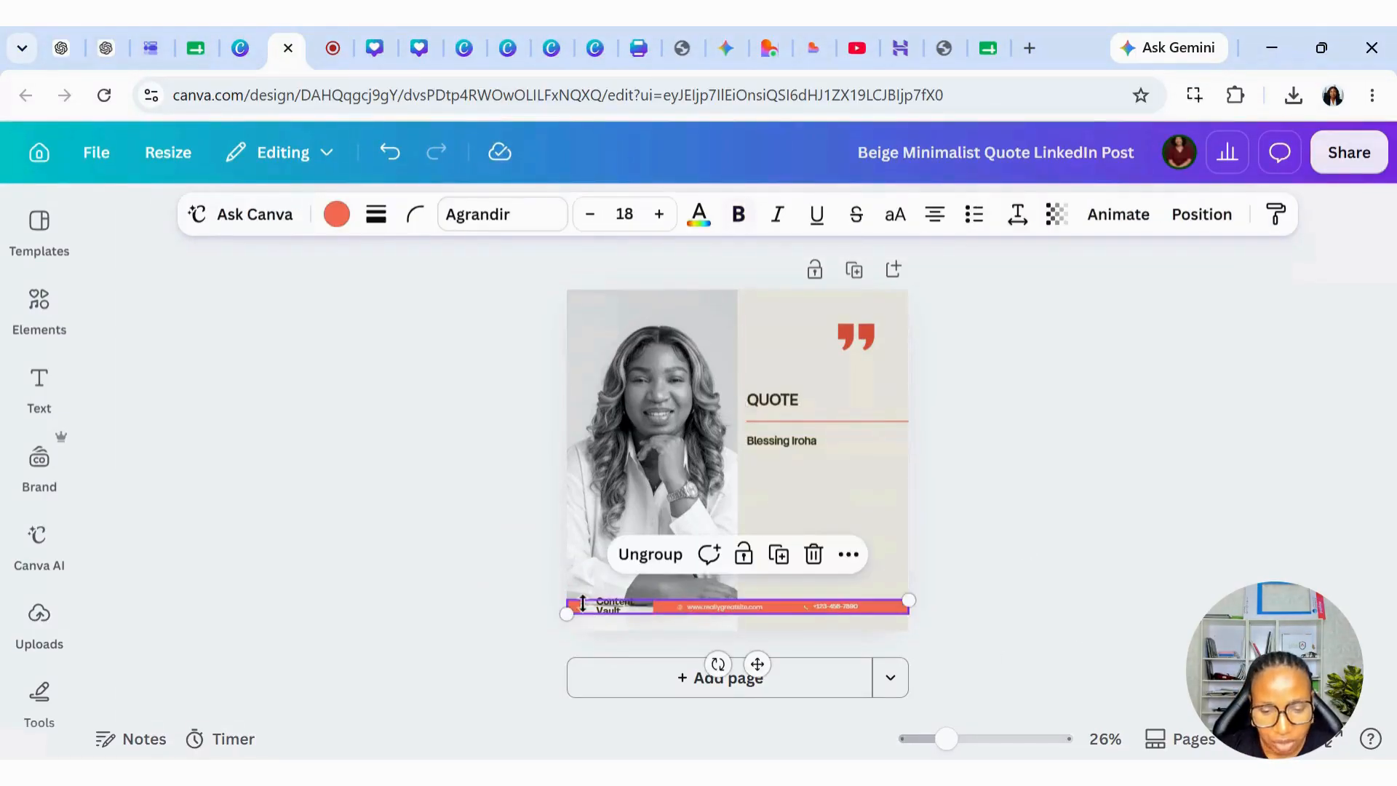
{"action": "left_click", "coordinate": [336, 214]}
{"action": "left_click", "coordinate": [215, 658]}
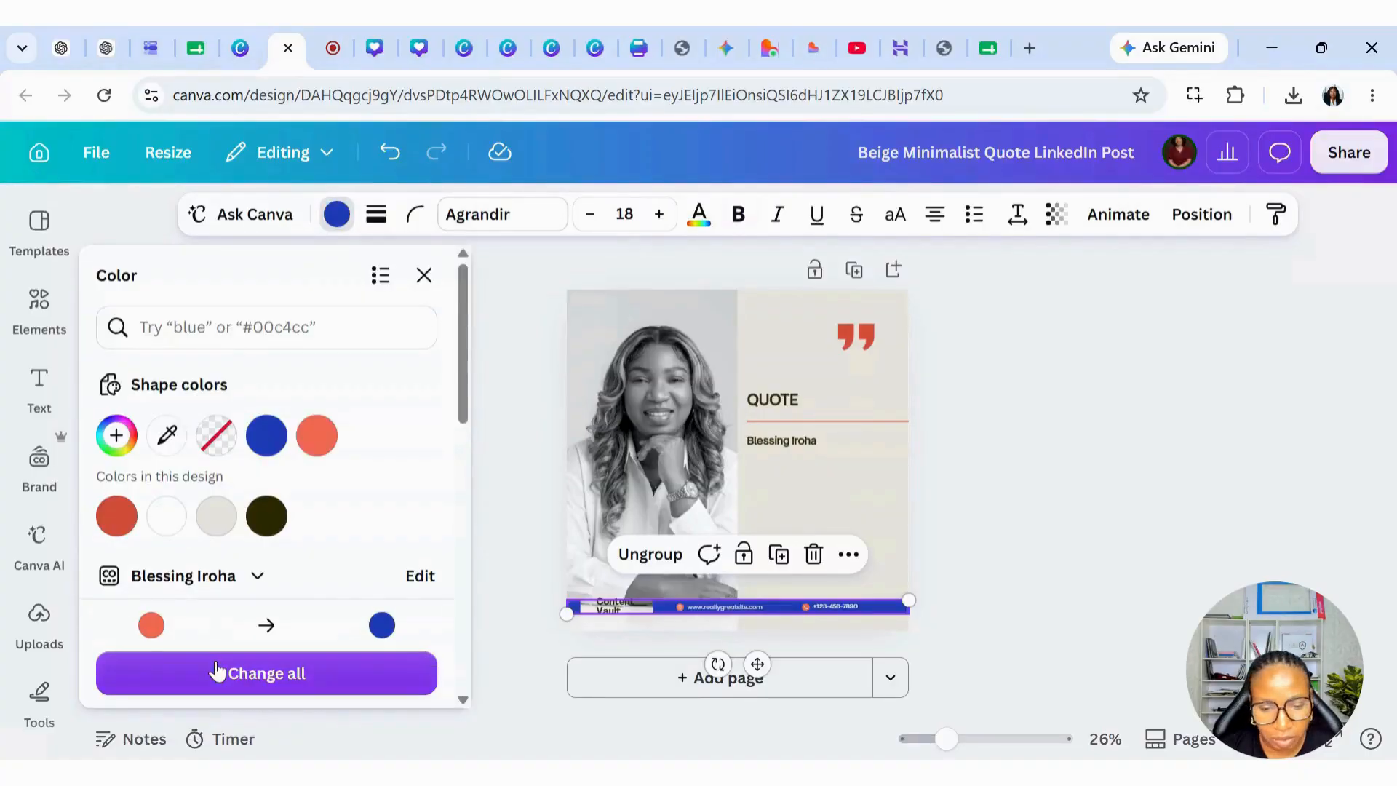
{"action": "left_click", "coordinate": [224, 677]}
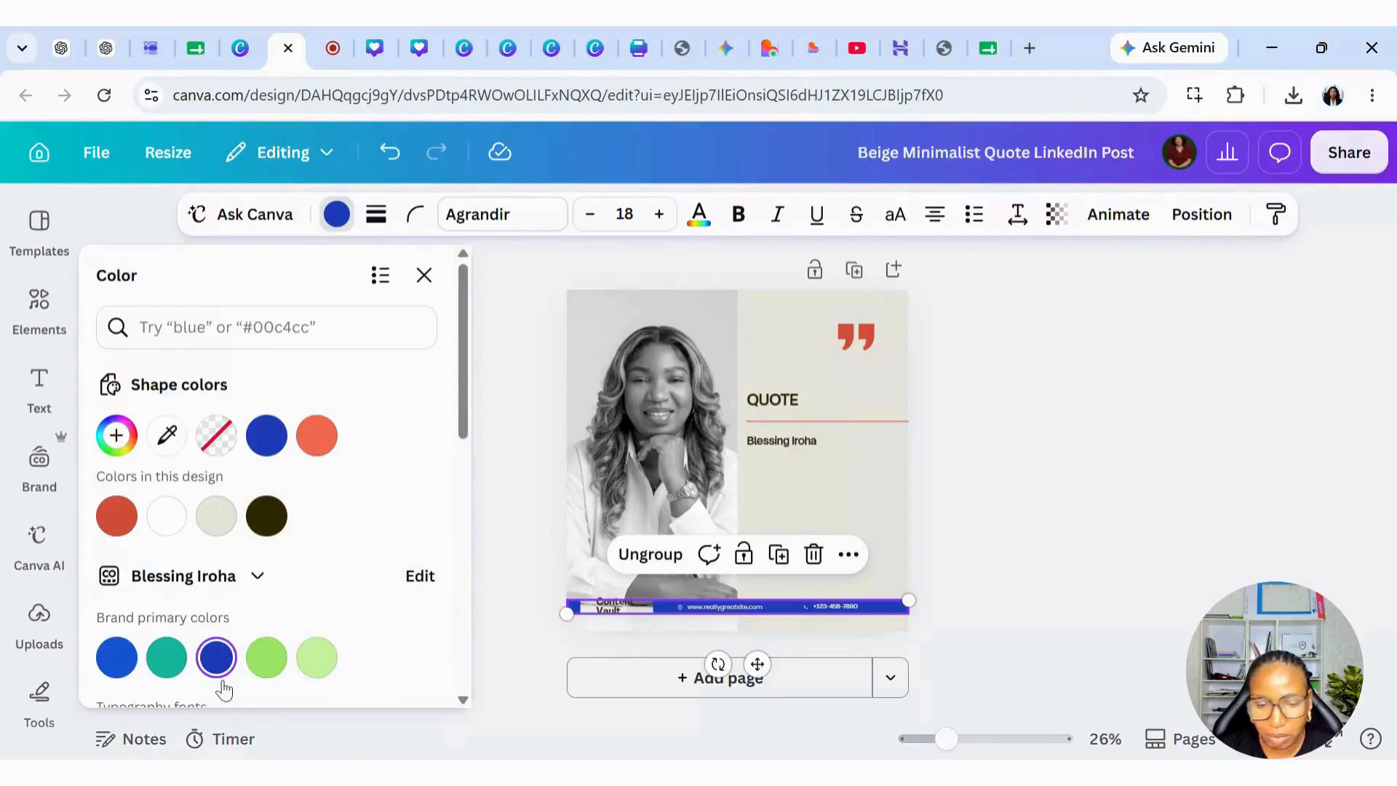
Set the quotation mark graphic to the dark blue brand color and the page background to the light green brand color
{"action": "left_click", "coordinate": [857, 348]}
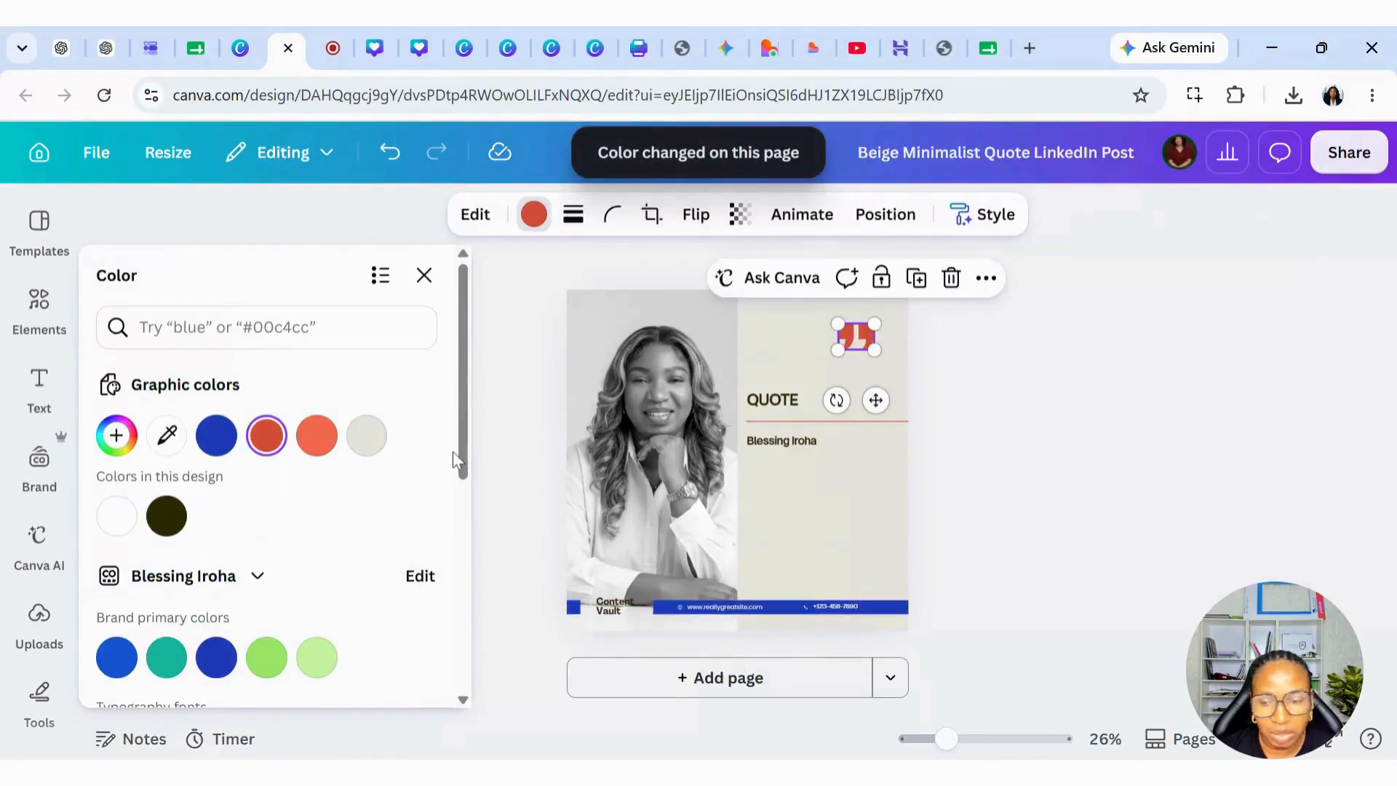
{"action": "left_click", "coordinate": [216, 657]}
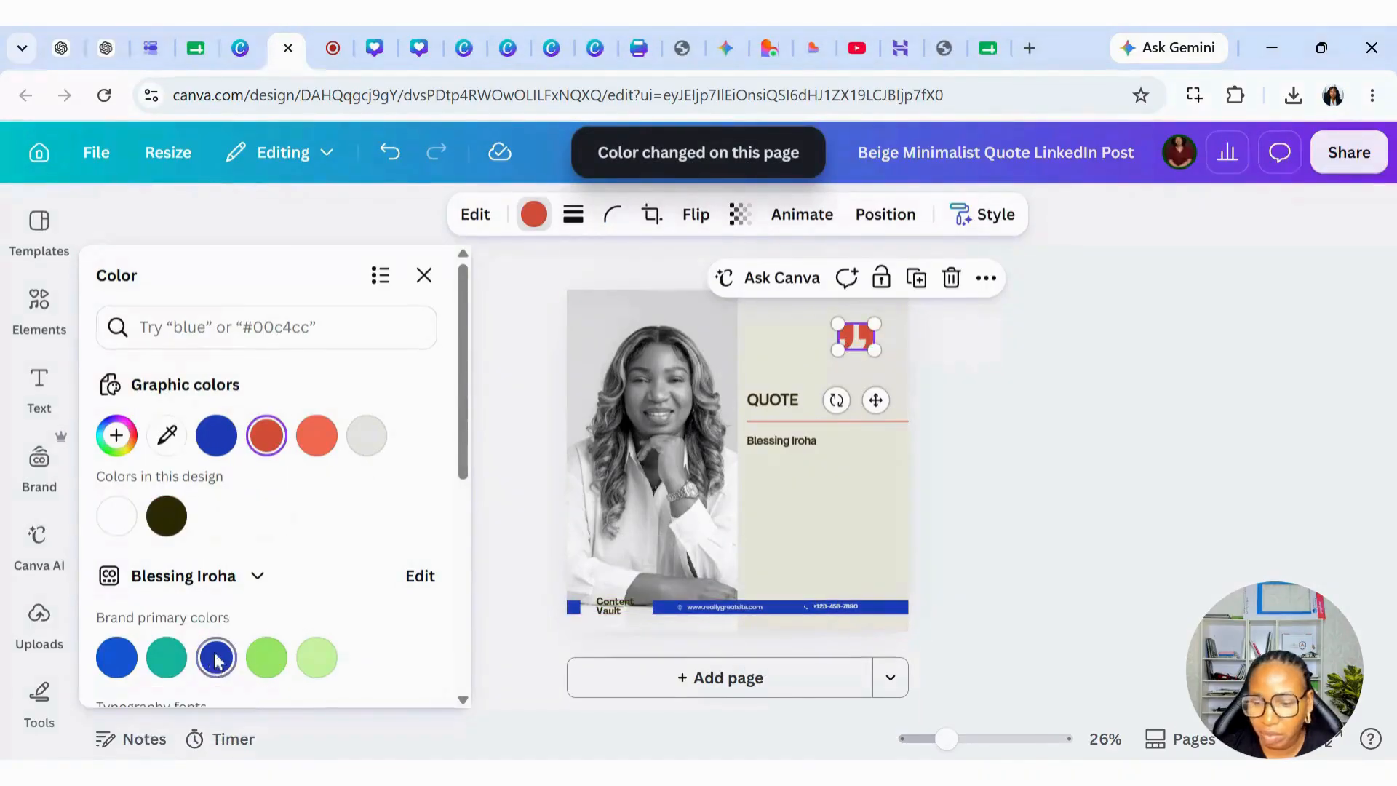
{"action": "left_click", "coordinate": [846, 510]}
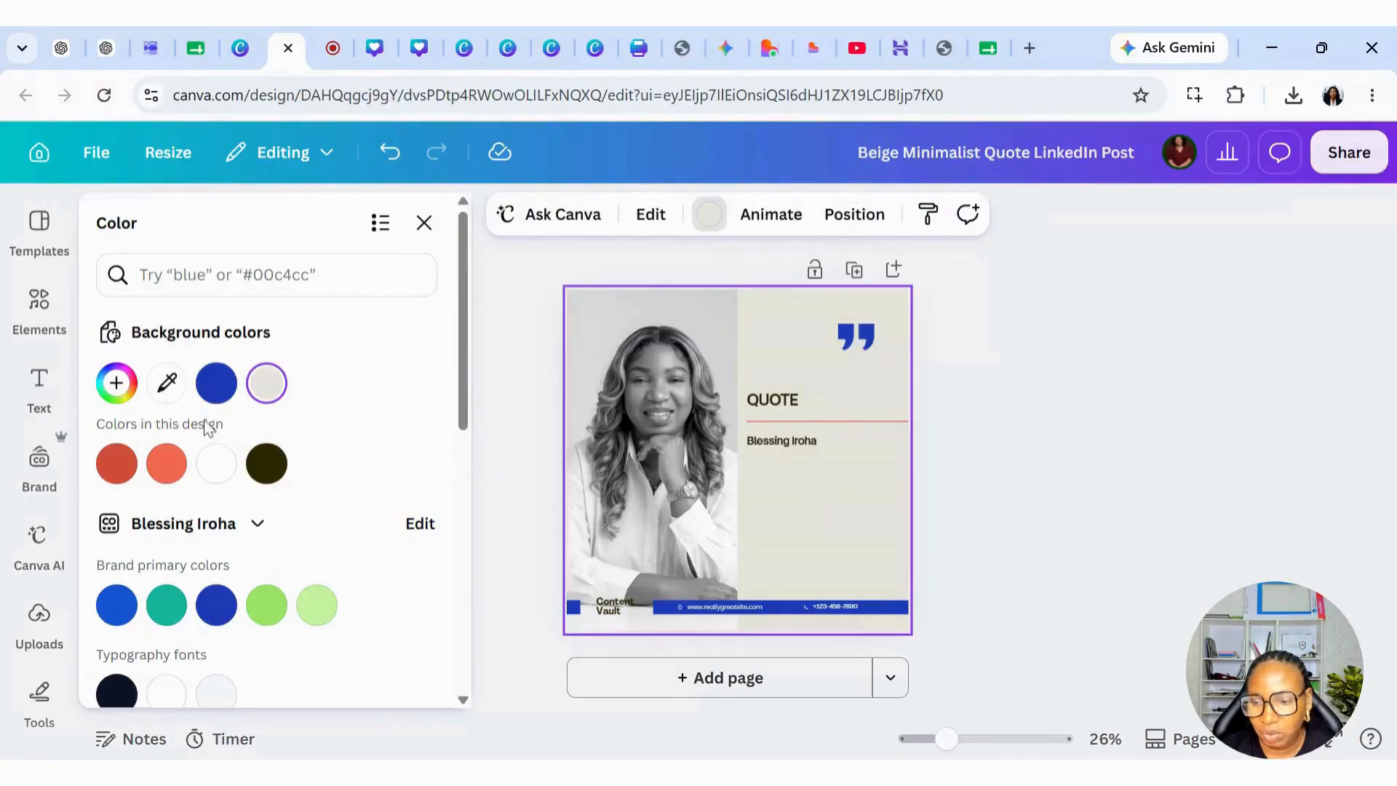
{"action": "left_click", "coordinate": [317, 604]}
Set the stroke color of the divider line between the quote and author name to dark blue
{"action": "left_click", "coordinate": [805, 432]}
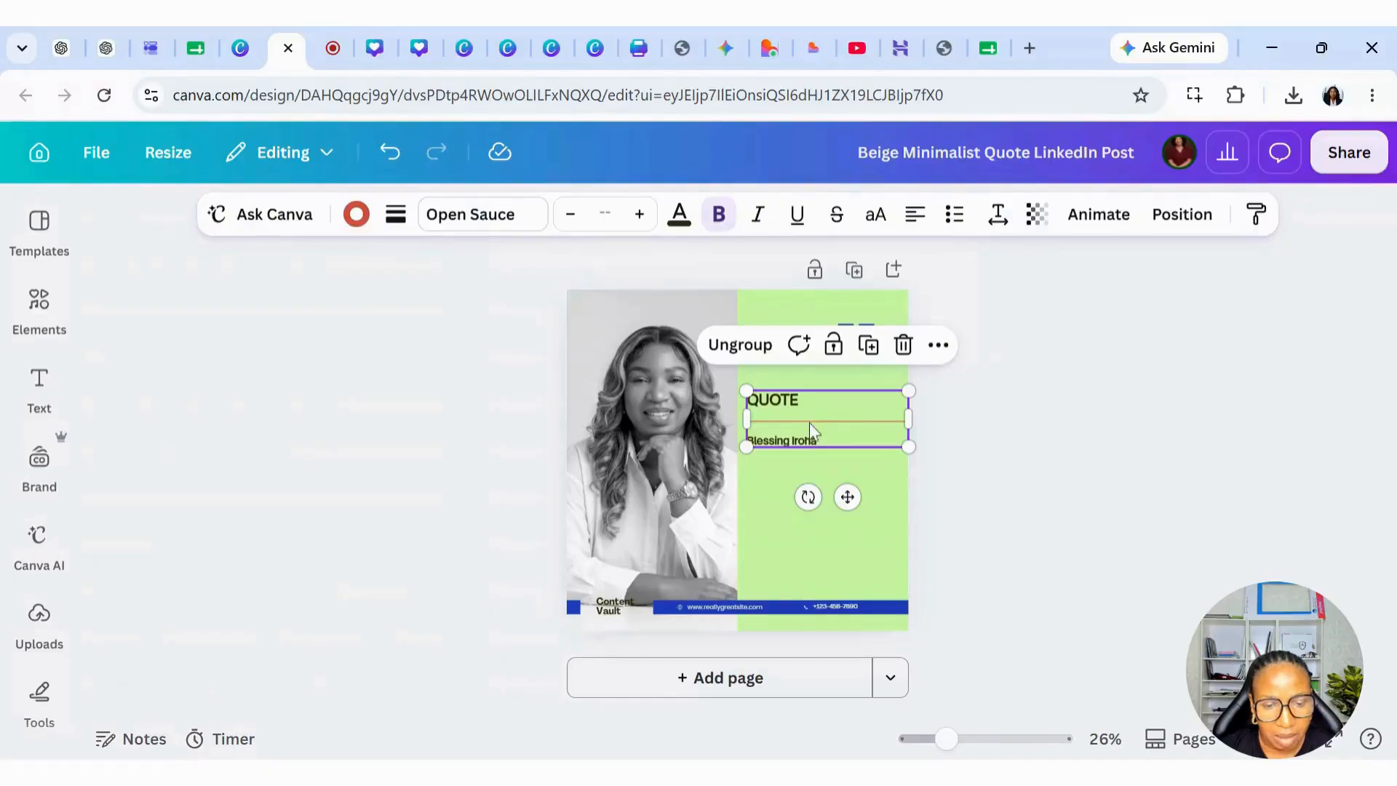
{"action": "left_click", "coordinate": [810, 424]}
{"action": "left_click", "coordinate": [580, 215]}
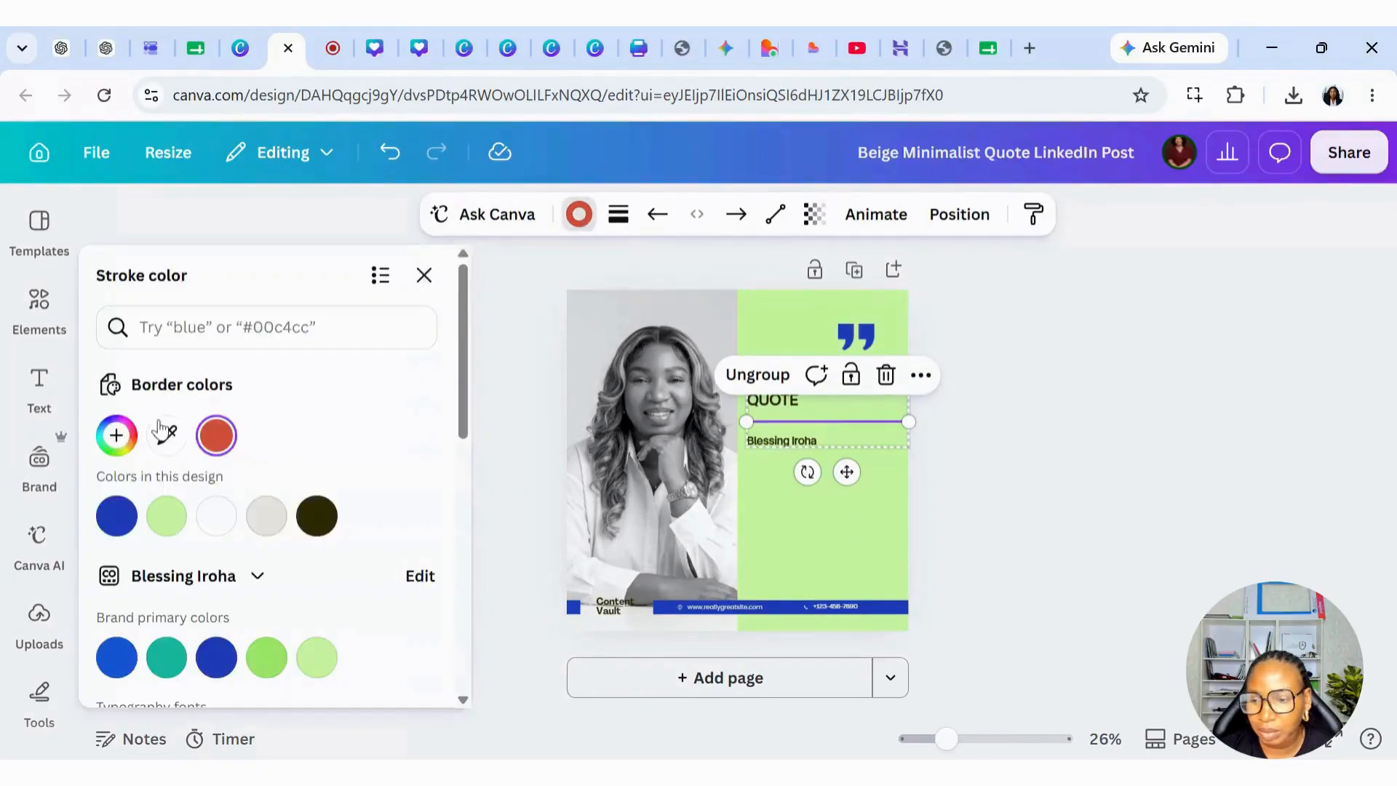
{"action": "left_click", "coordinate": [118, 519]}
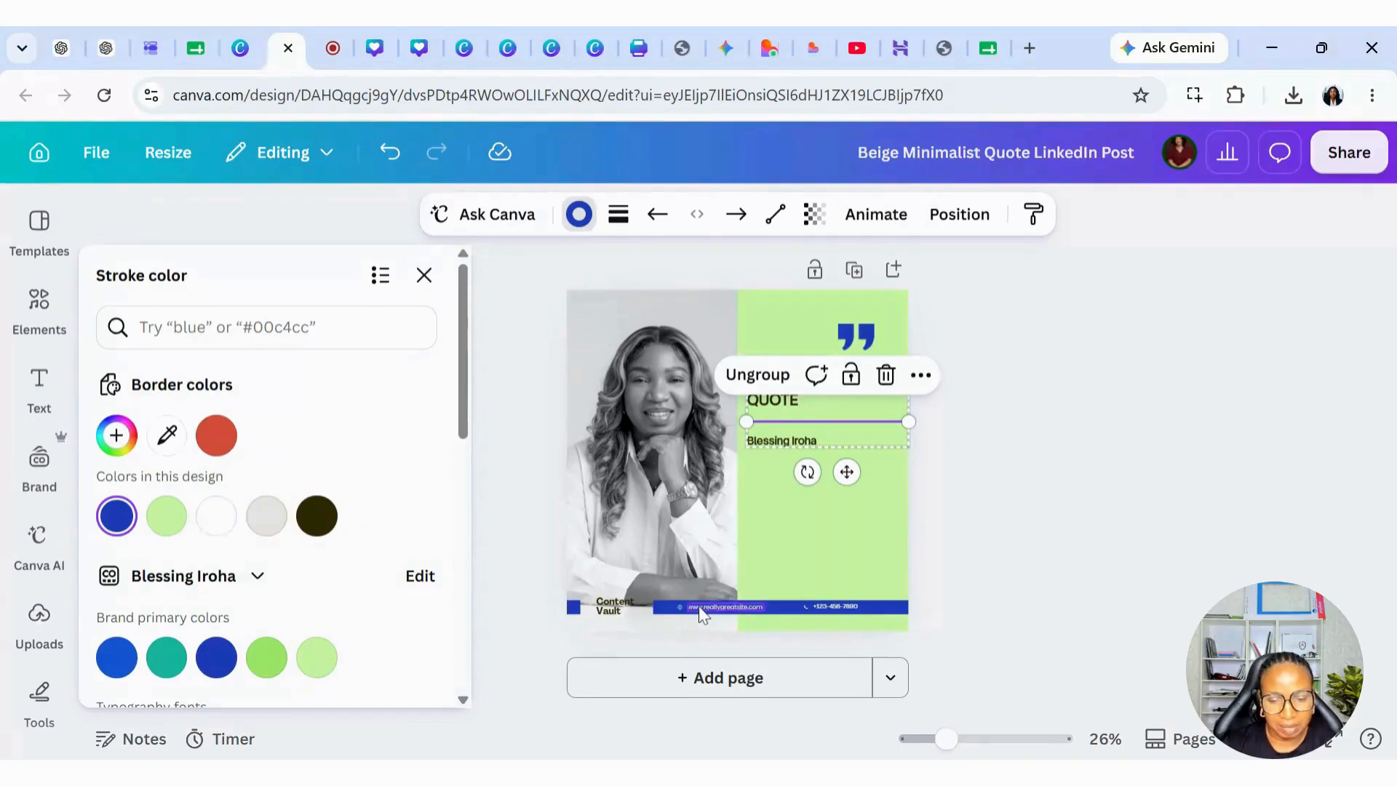
Recolor the globe icon beside the footer's website address in bright brand green (#9eea6b) and dark blue
{"action": "left_click", "coordinate": [685, 608]}
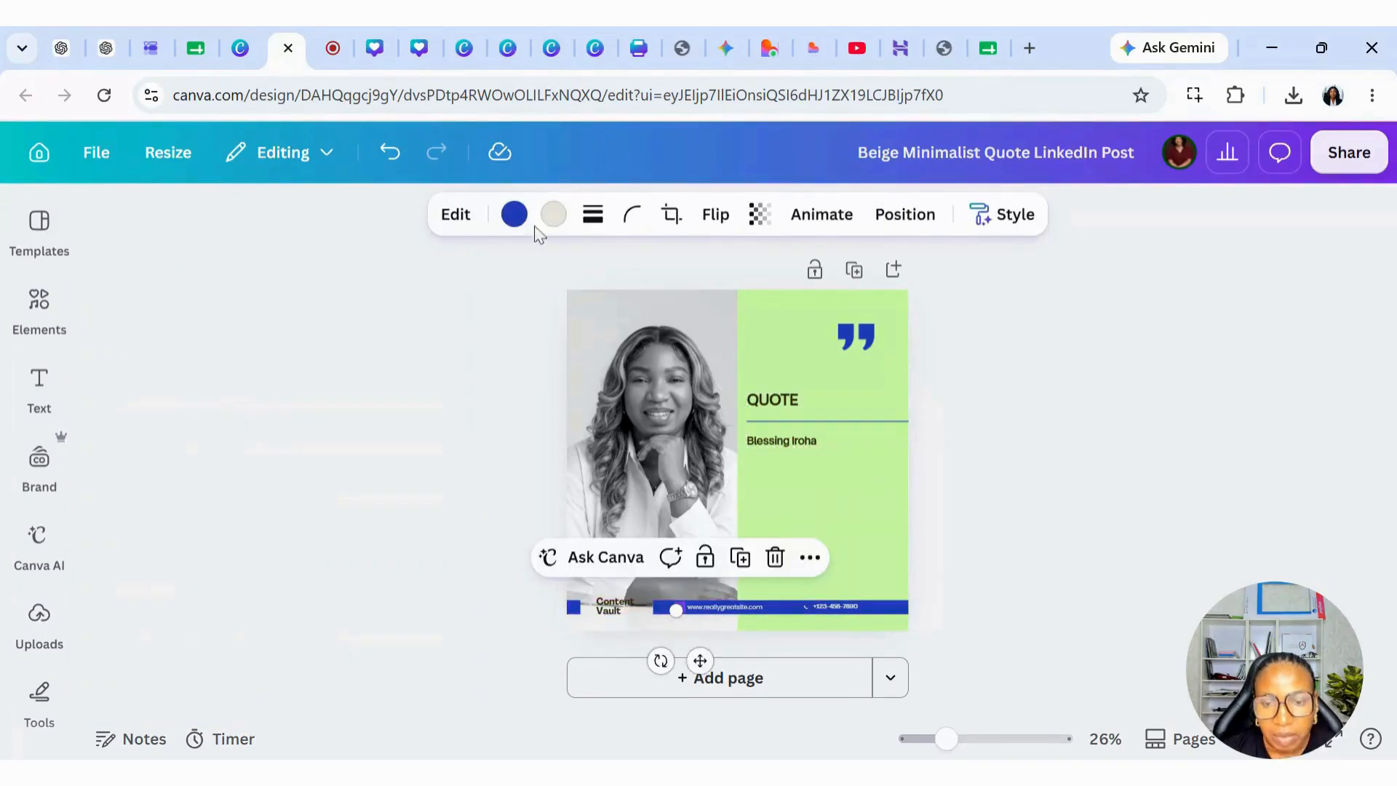
{"action": "left_click", "coordinate": [514, 214]}
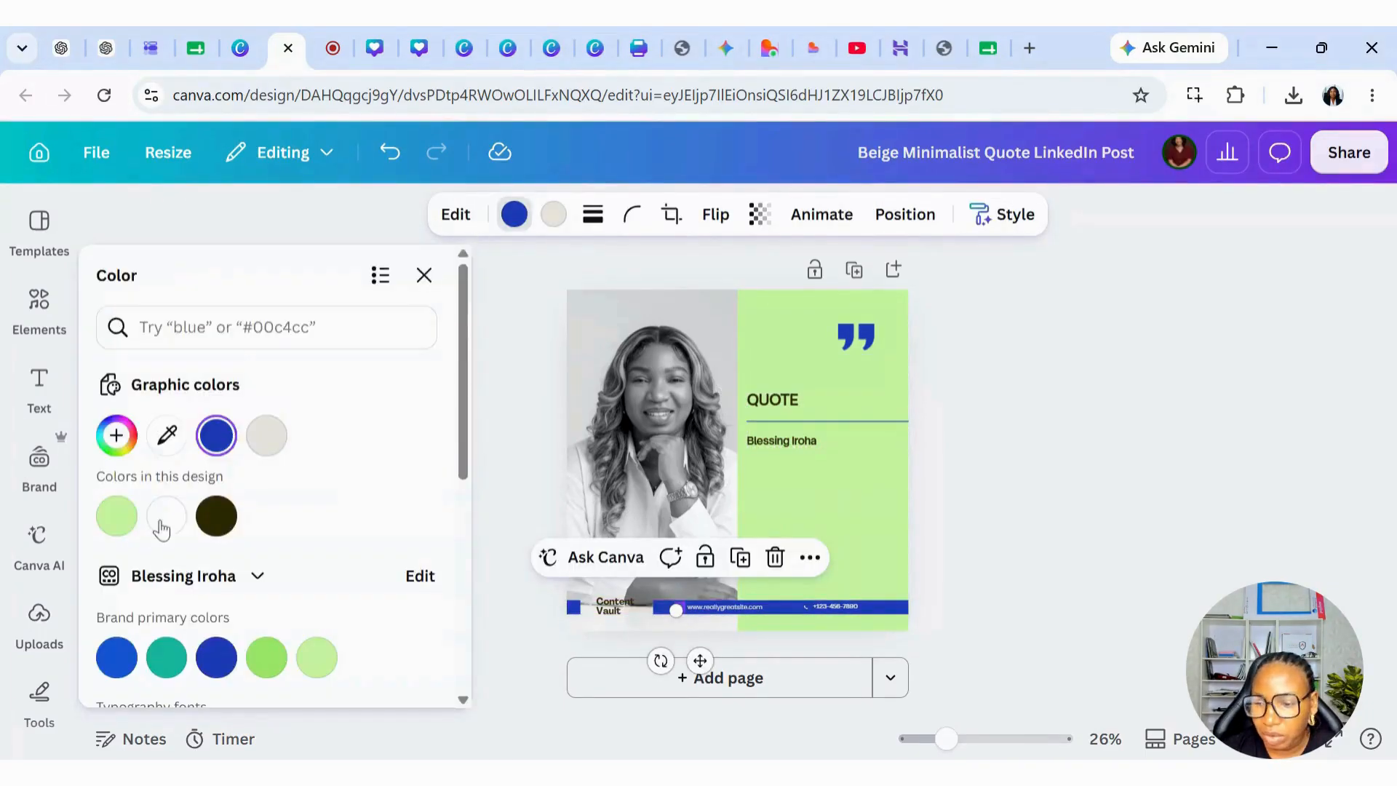
{"action": "left_click", "coordinate": [270, 657]}
{"action": "left_click", "coordinate": [553, 214]}
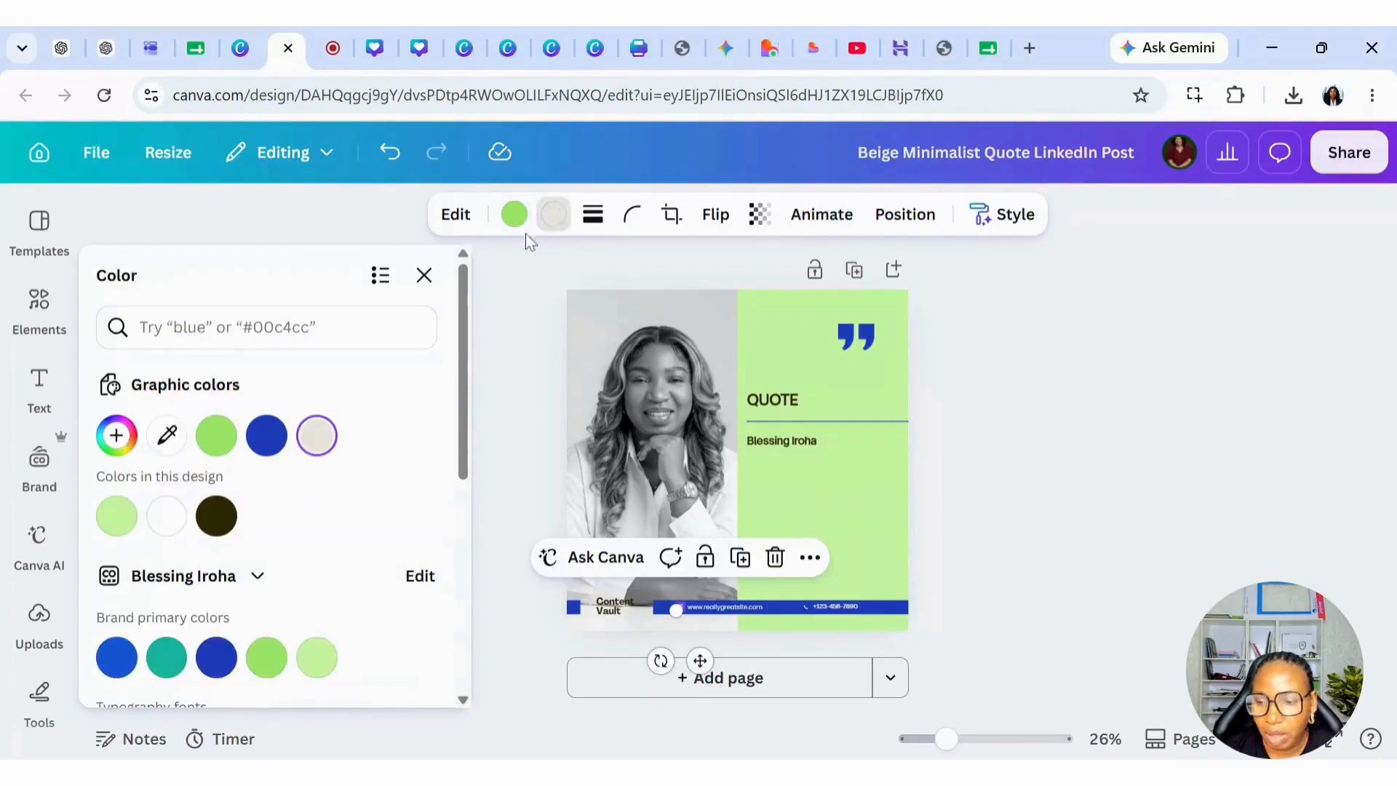
{"action": "left_click", "coordinate": [267, 435]}
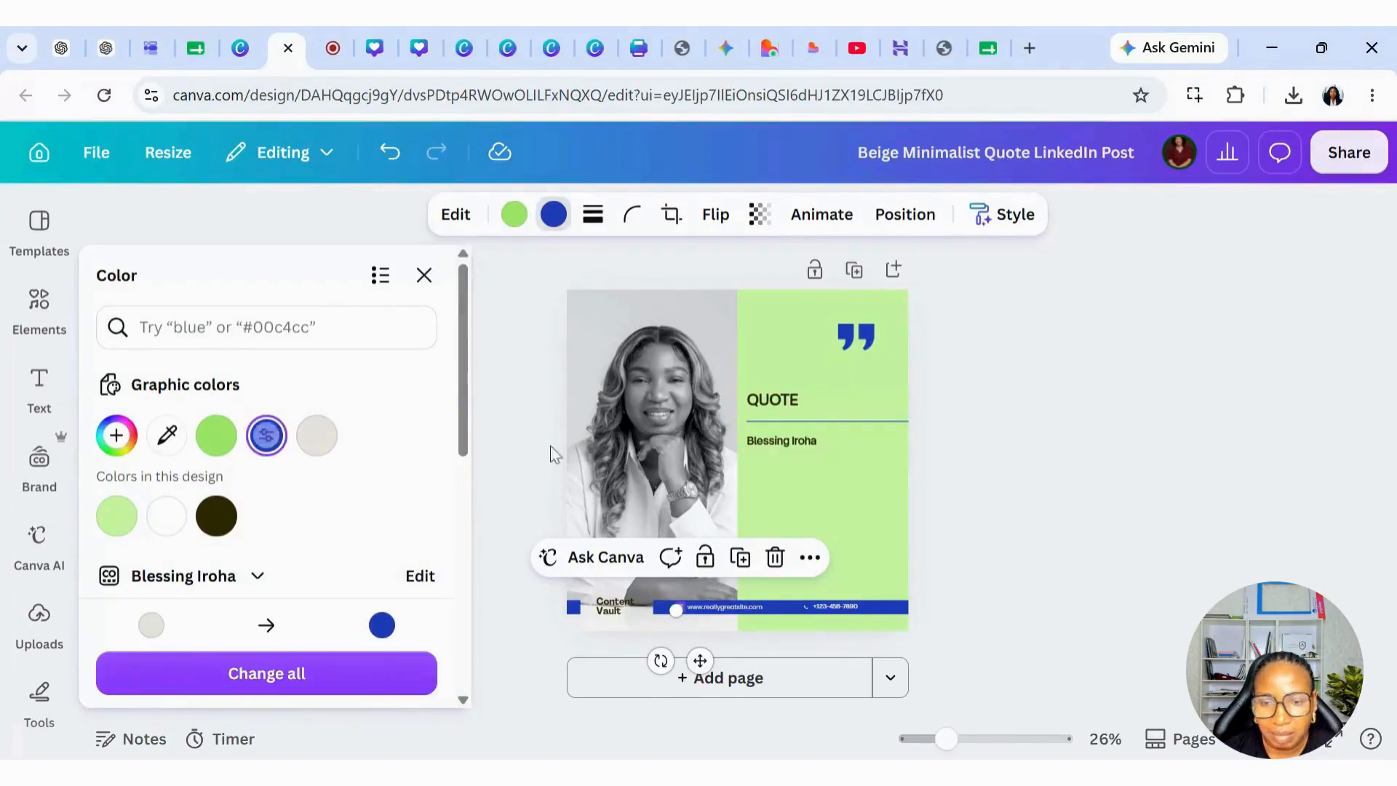
{"action": "left_click", "coordinate": [821, 615]}
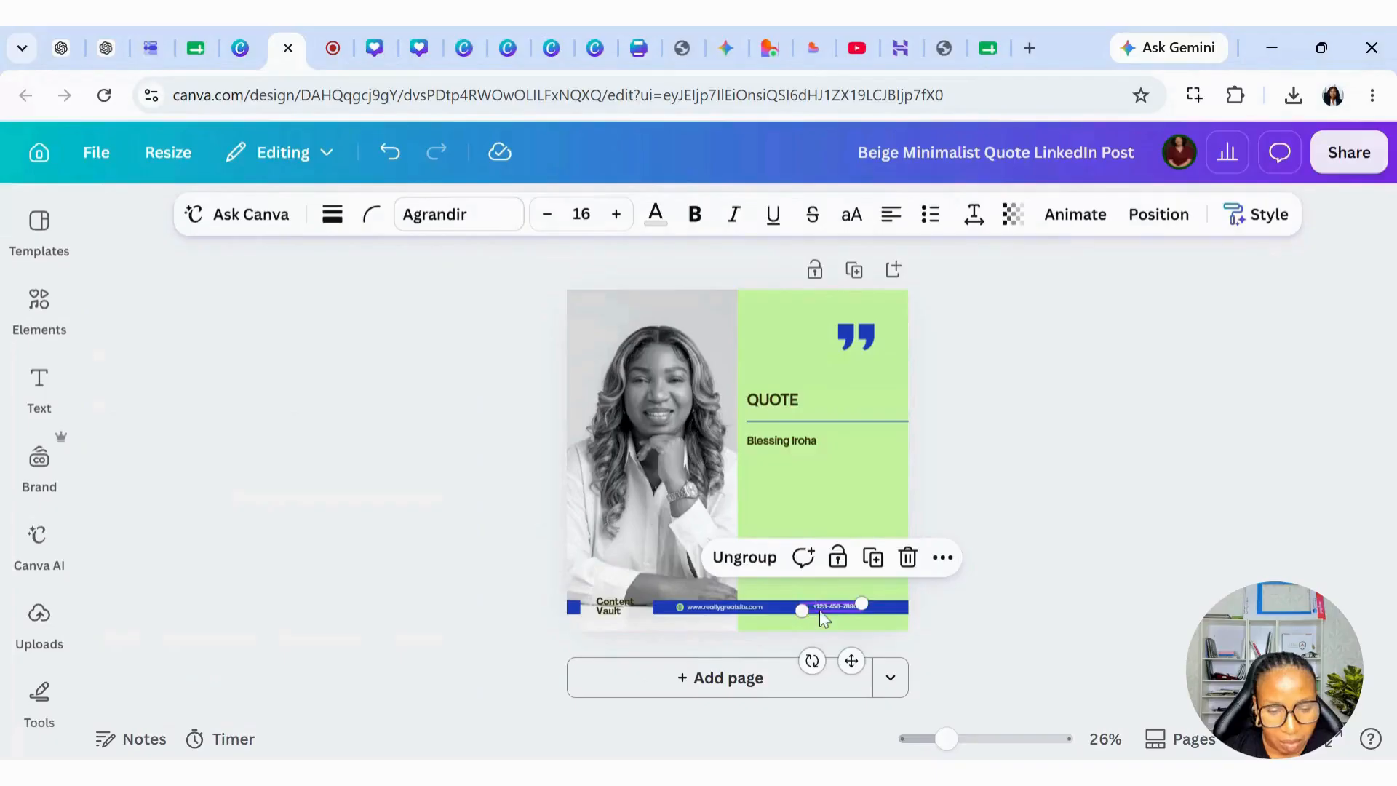
{"action": "left_click", "coordinate": [908, 557]}
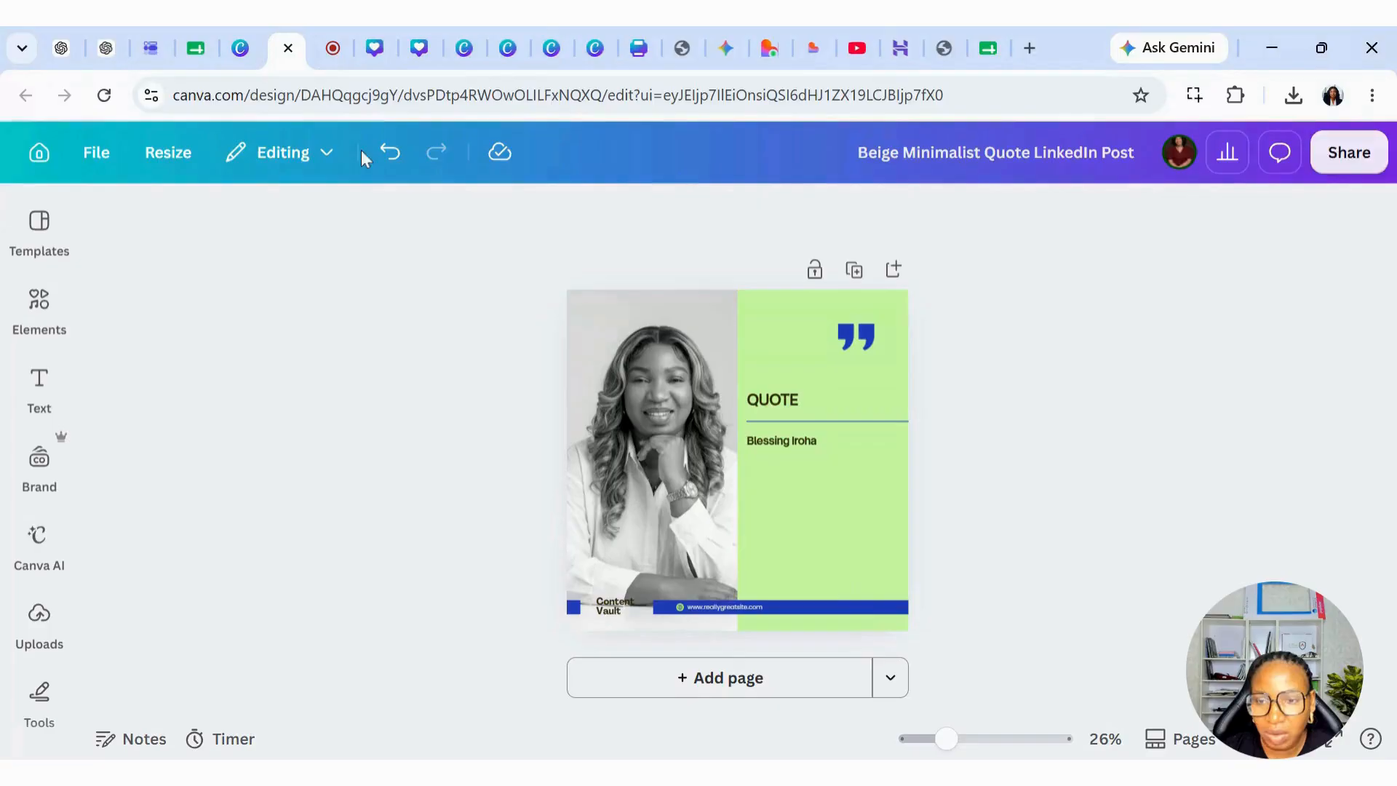
{"action": "left_click", "coordinate": [390, 152]}
Replace the sample phone number in the footer bar with the placeholder text "Author_handle"
{"action": "left_click", "coordinate": [842, 615]}
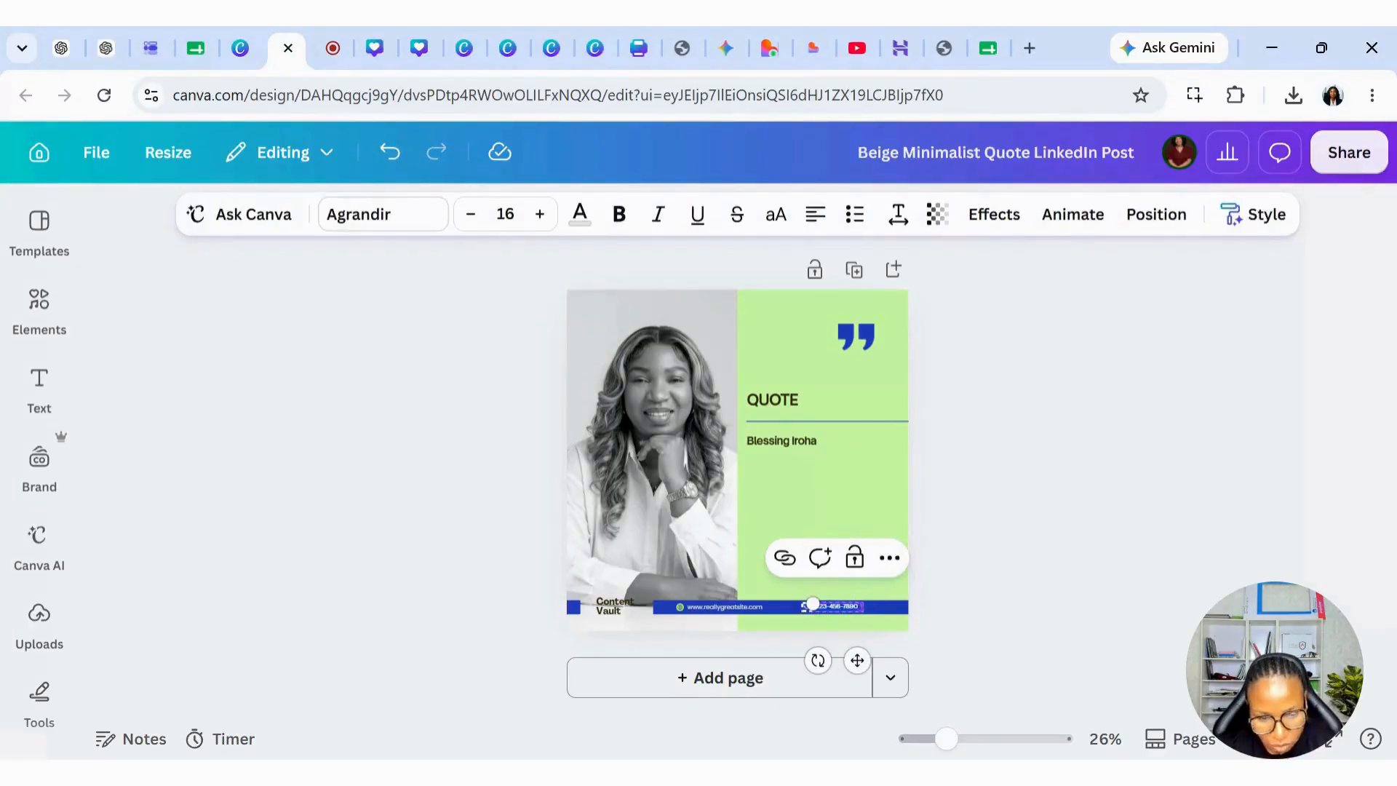
{"action": "double_click", "coordinate": [813, 604]}
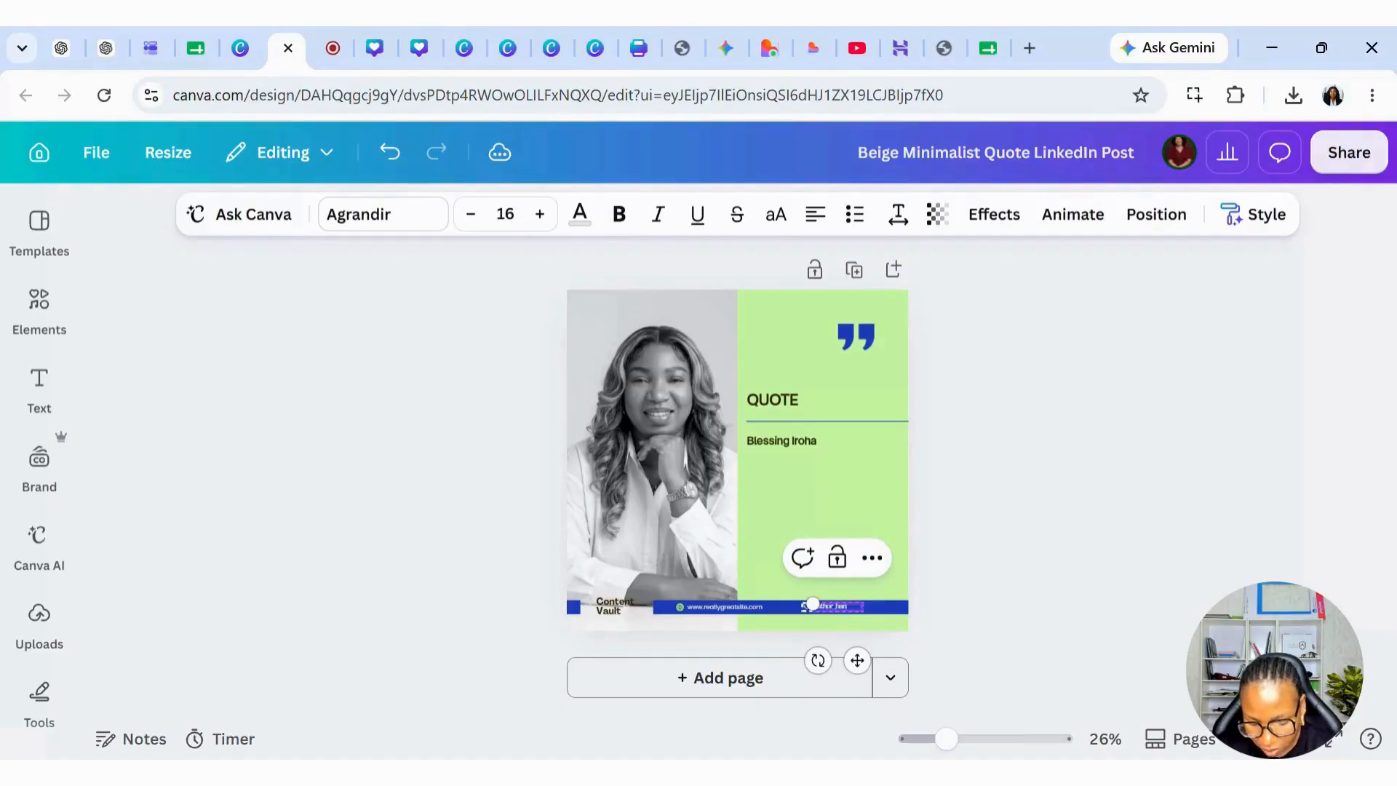
{"action": "left_click", "coordinate": [950, 547]}
Ungroup the phone icon from the Author_handle text in the footer and delete the icon
{"action": "left_click", "coordinate": [805, 609]}
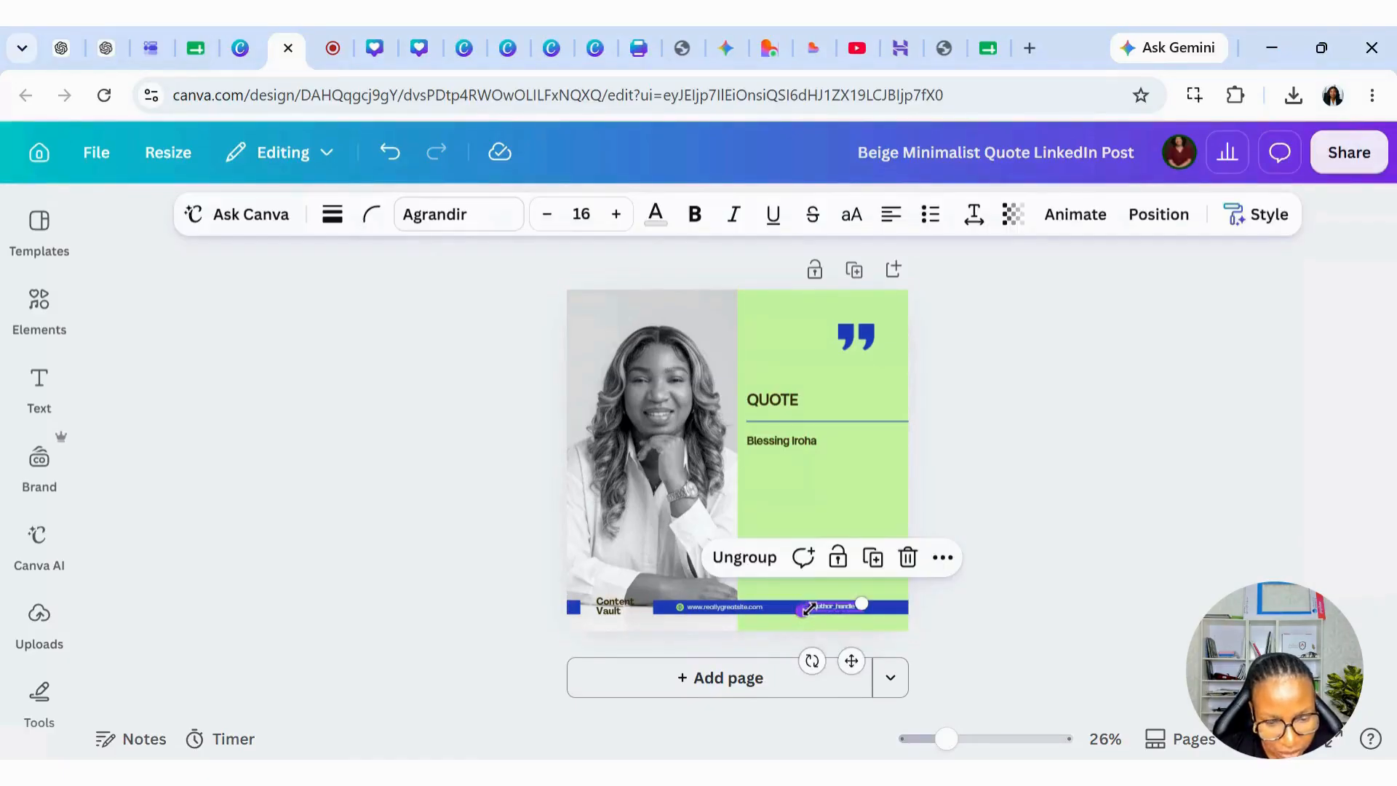
{"action": "left_click", "coordinate": [808, 610]}
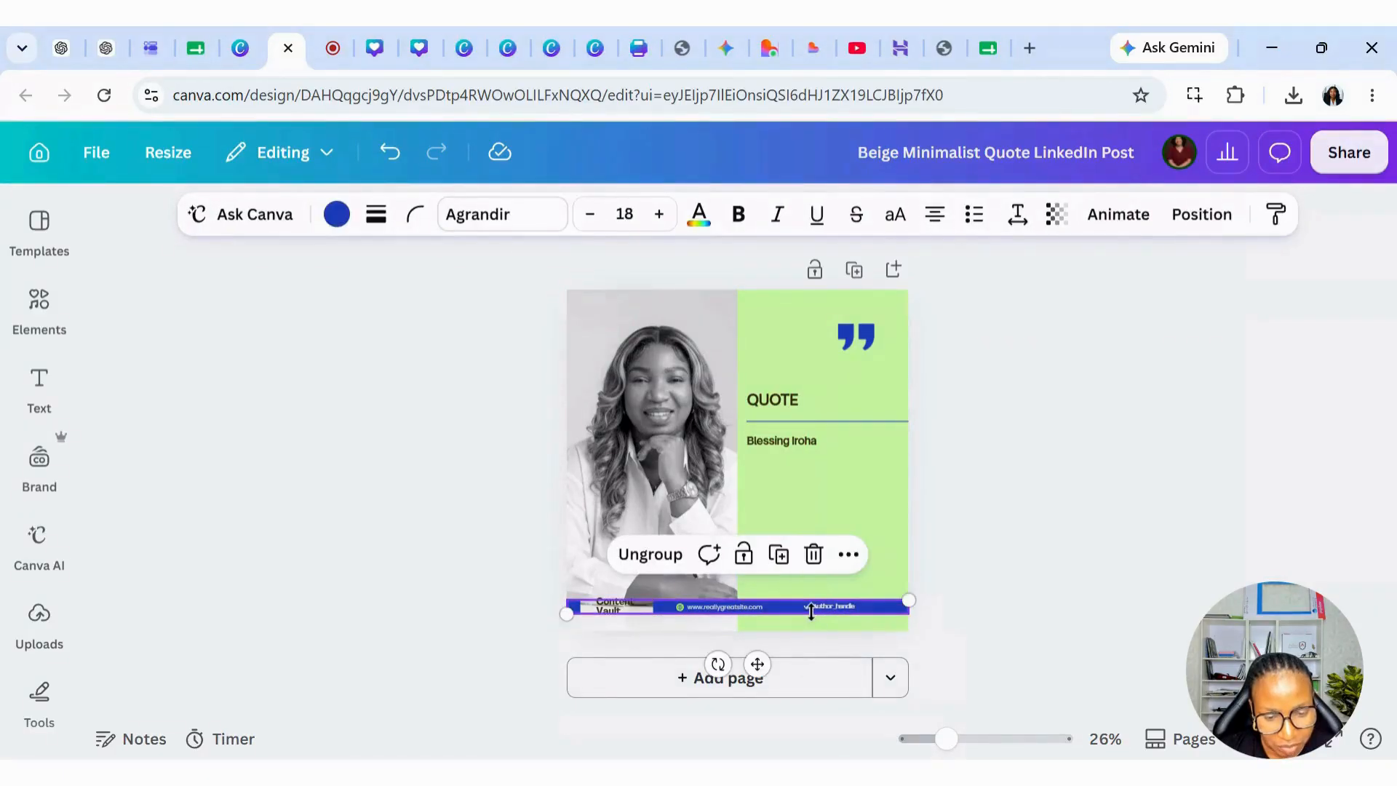
{"action": "left_click_drag", "start_coordinate": [946, 740], "coordinate": [959, 739]}
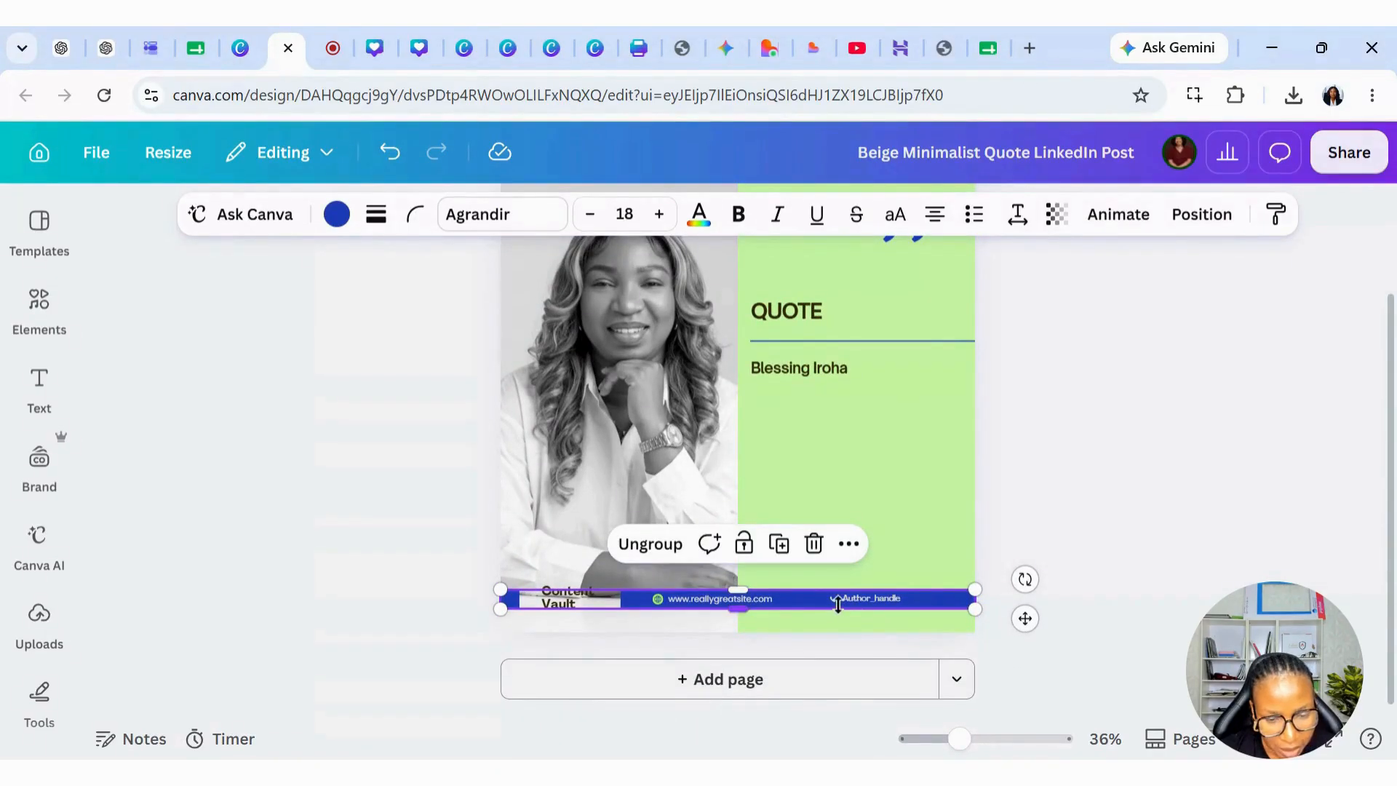
{"action": "left_click", "coordinate": [837, 602]}
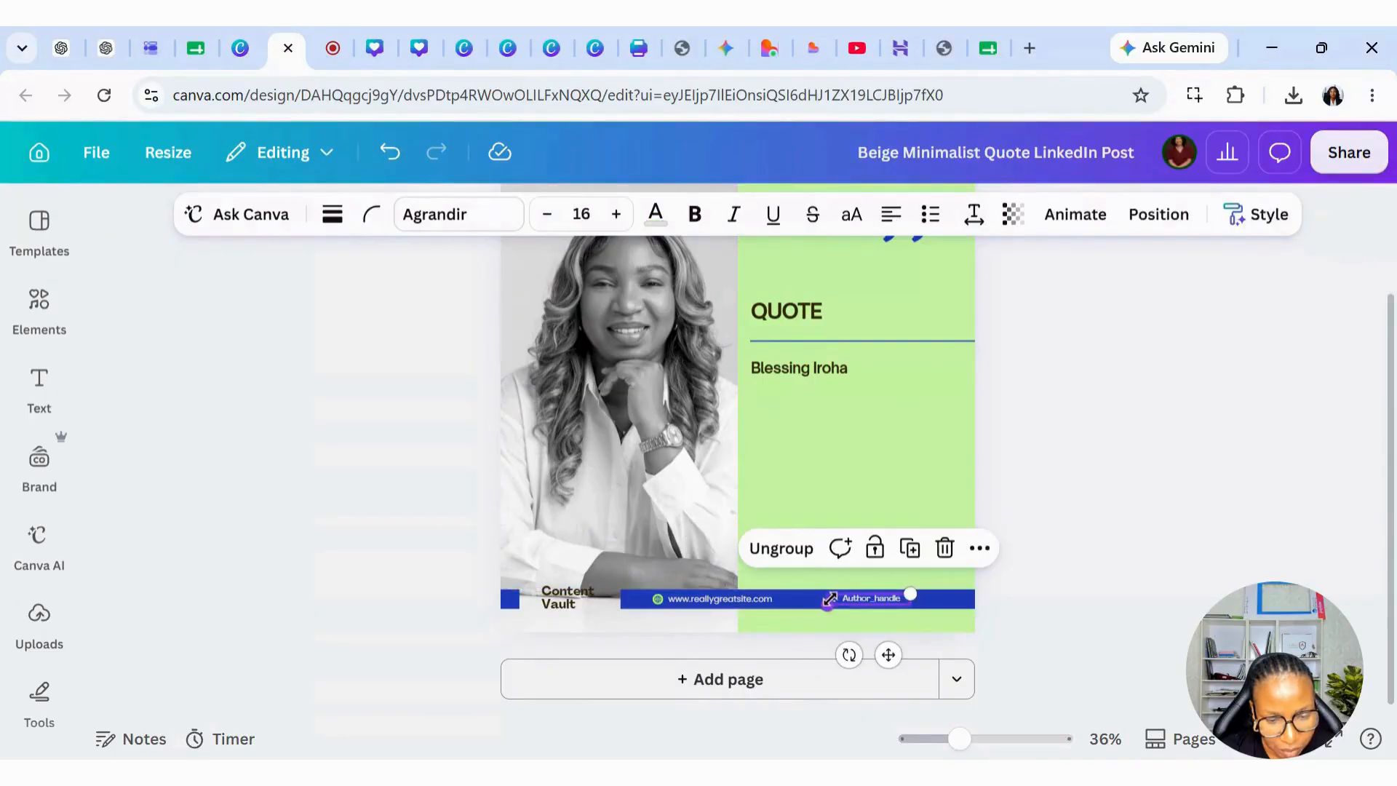
{"action": "left_click", "coordinate": [783, 553]}
{"action": "left_click", "coordinate": [1011, 632]}
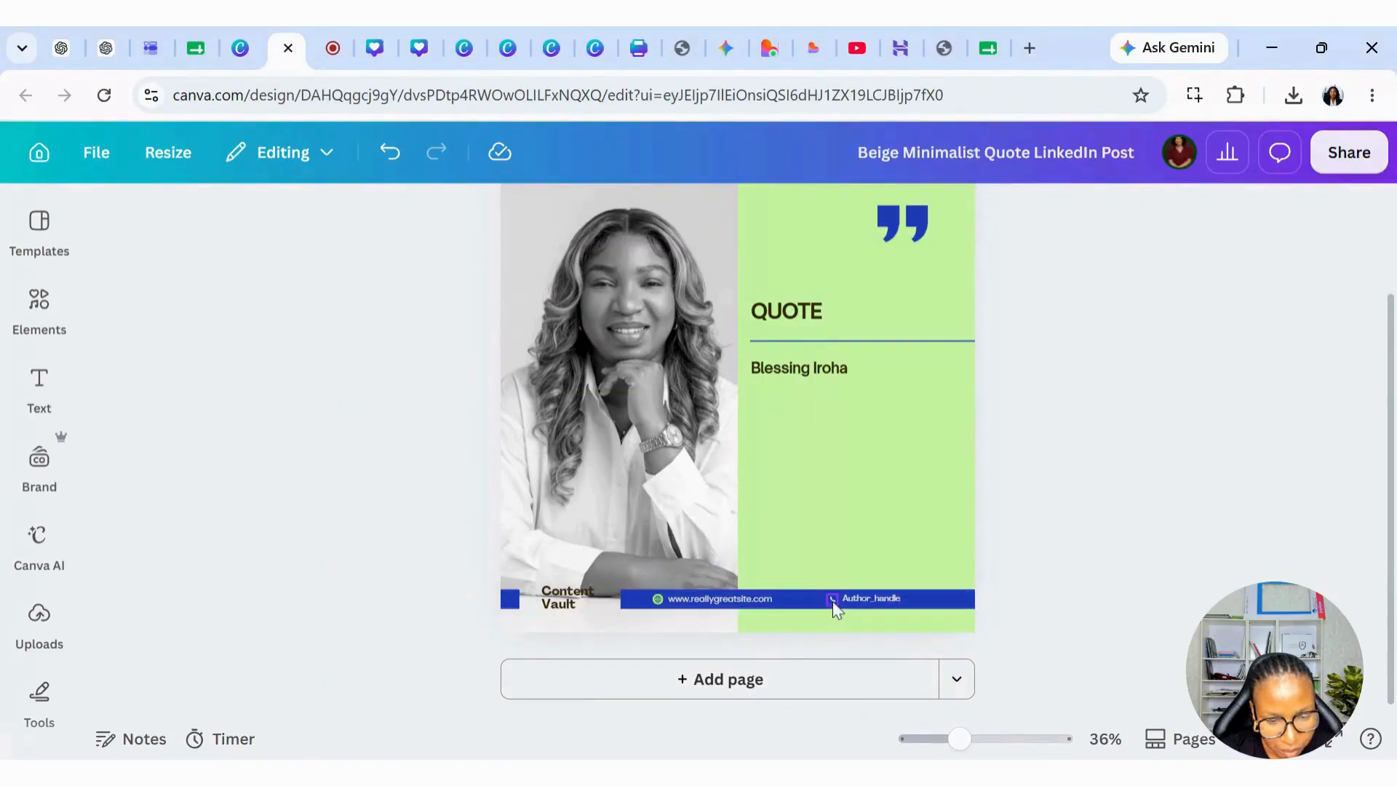
{"action": "left_click", "coordinate": [833, 601]}
{"action": "left_click", "coordinate": [925, 548]}
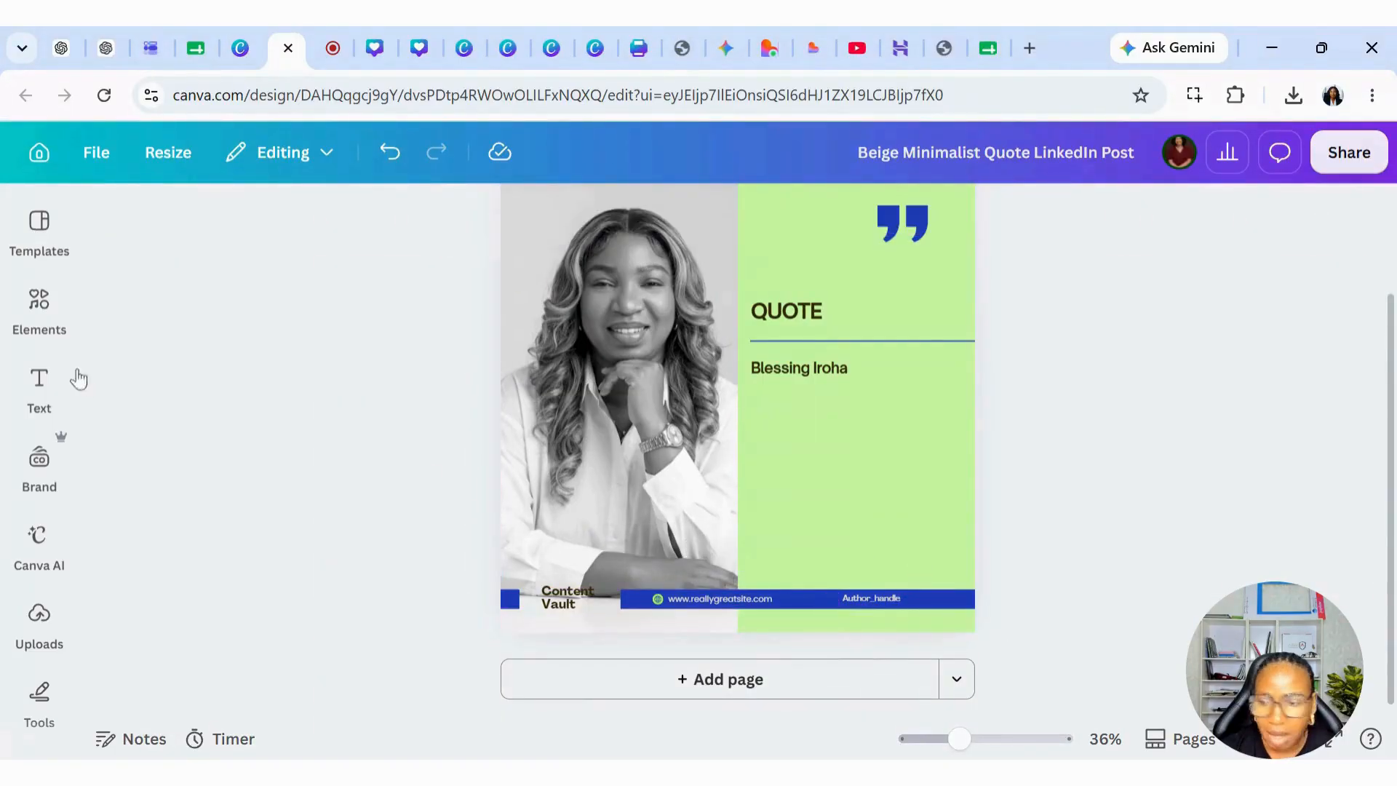
Insert the recently used LinkedIn logo on the page and shrink it to a small icon
{"action": "left_click", "coordinate": [40, 306]}
{"action": "left_click", "coordinate": [215, 251]}
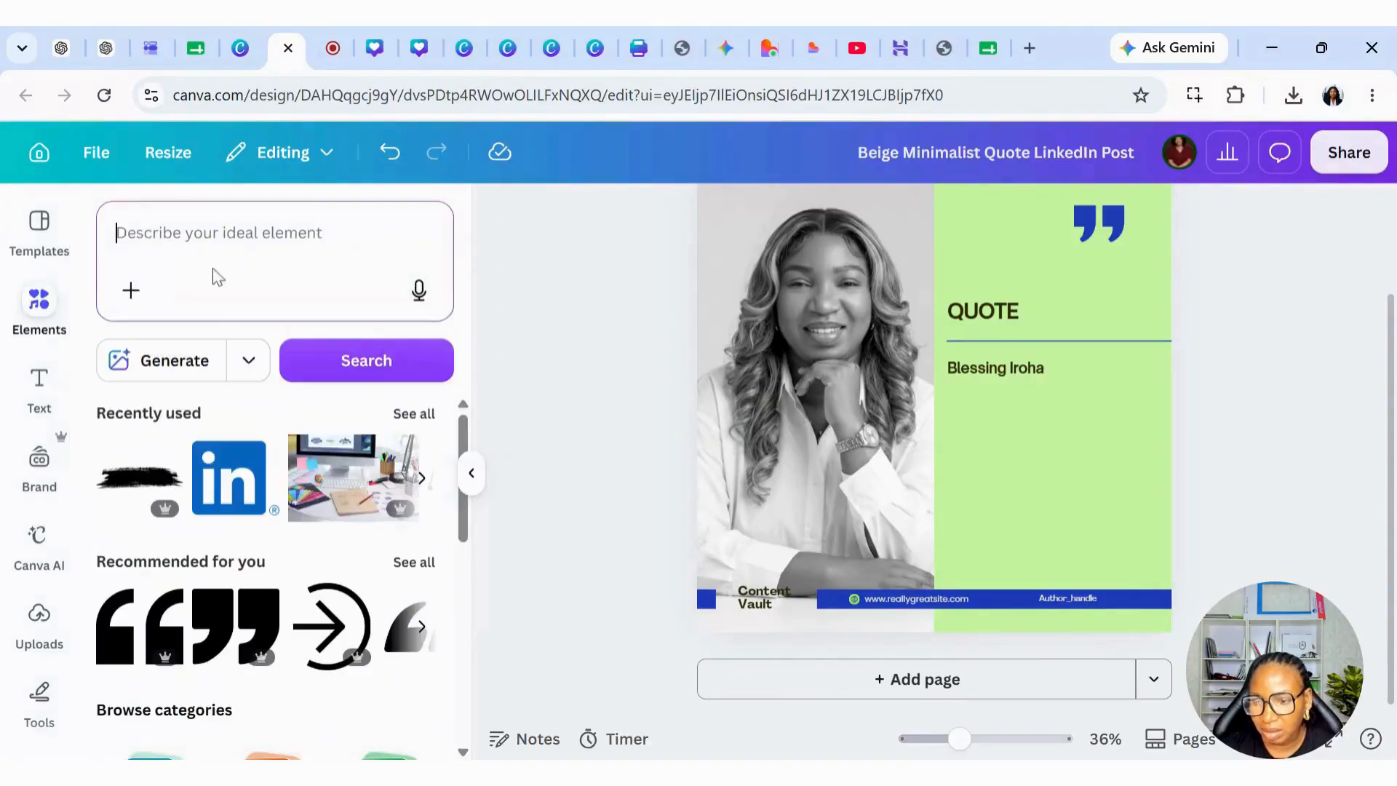
{"action": "left_click", "coordinate": [469, 374]}
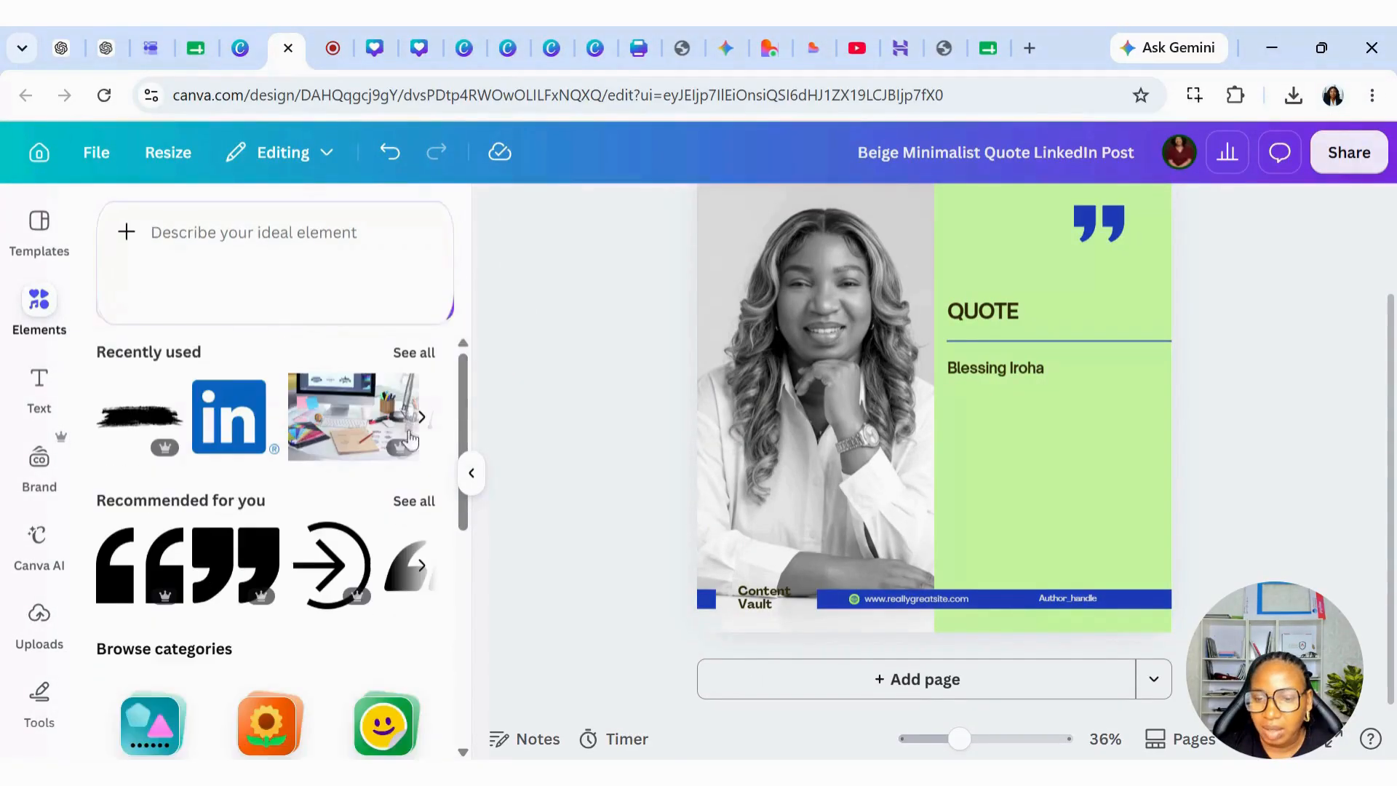
{"action": "left_click", "coordinate": [135, 416]}
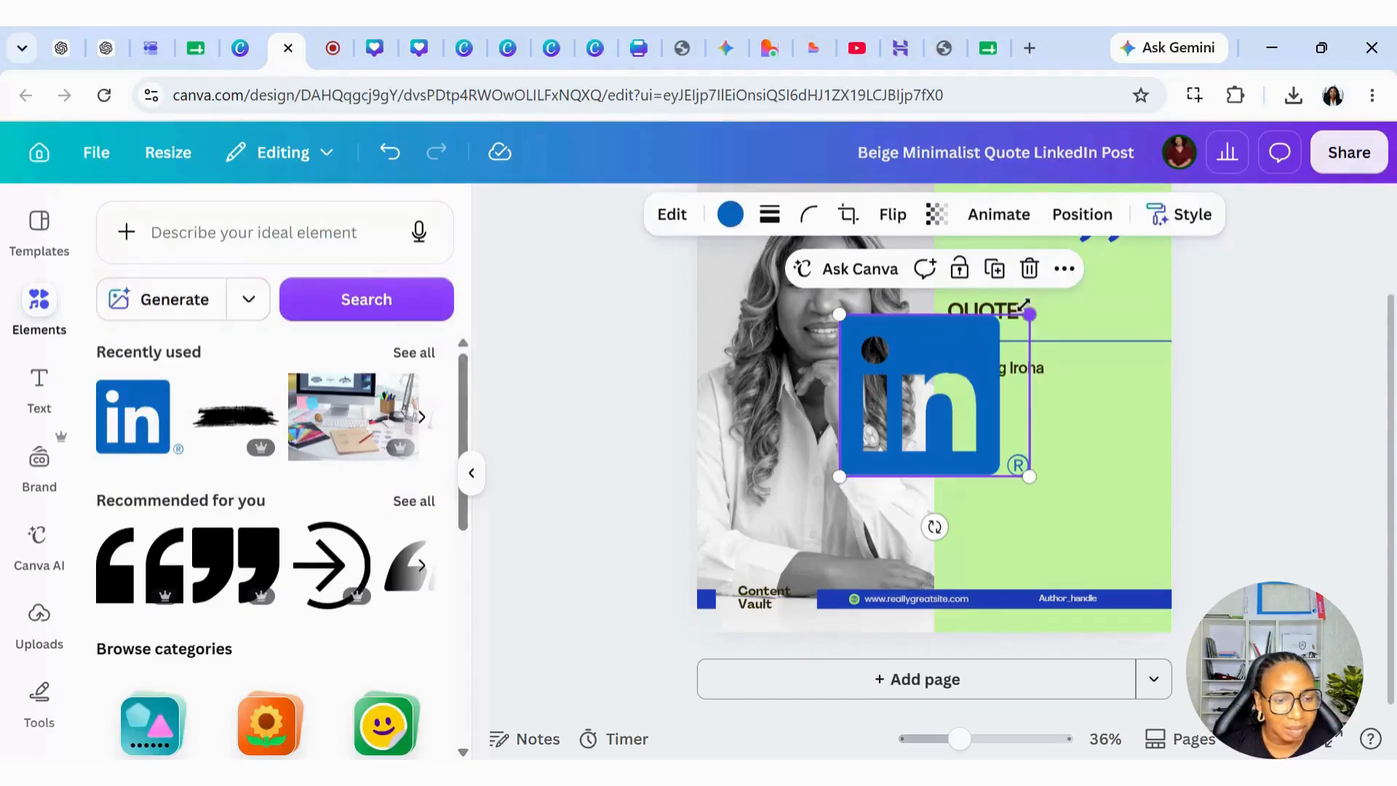
{"action": "left_click_drag", "start_coordinate": [1029, 314], "coordinate": [876, 445]}
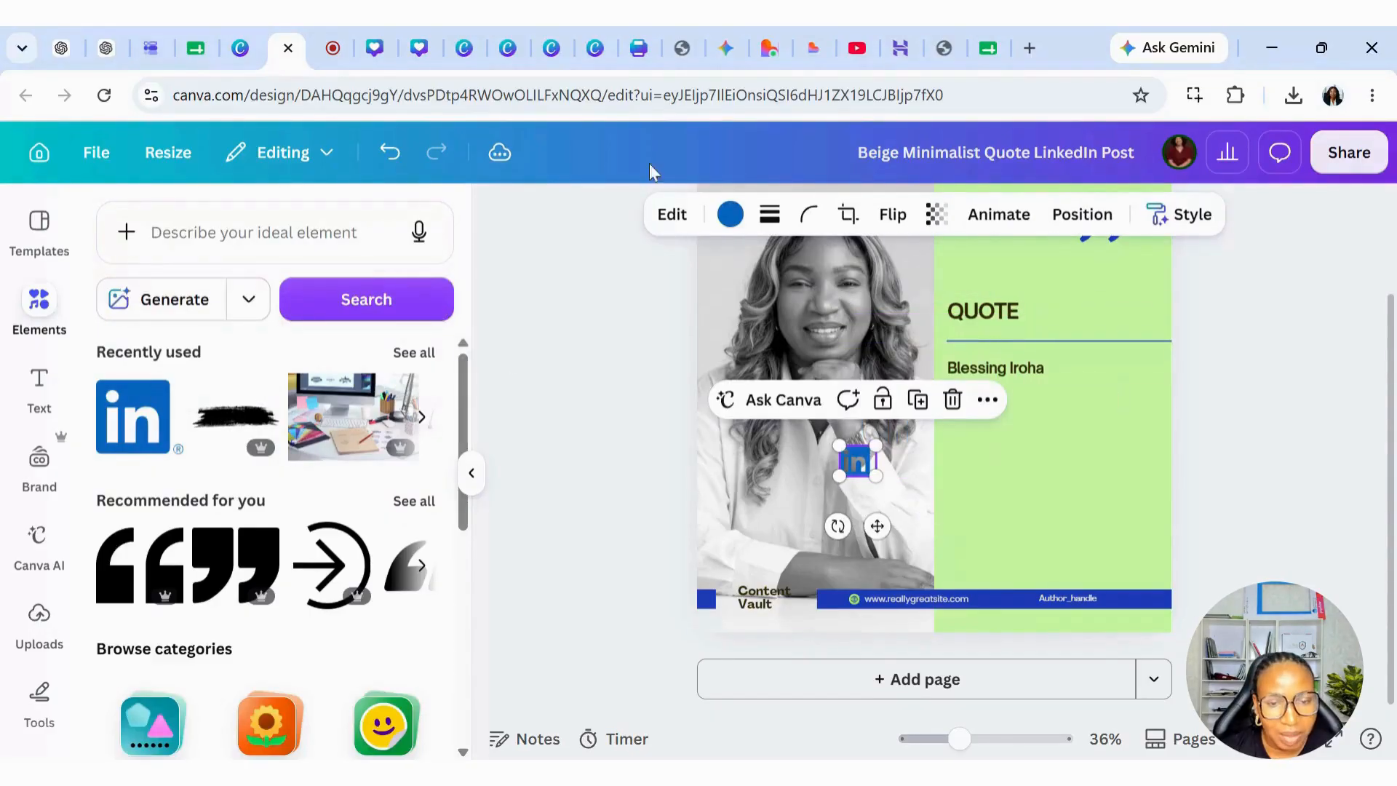
Recolor the LinkedIn icon bright green (#9eea6b) and move it onto the footer bar just before the Author_handle text
{"action": "left_click", "coordinate": [730, 214]}
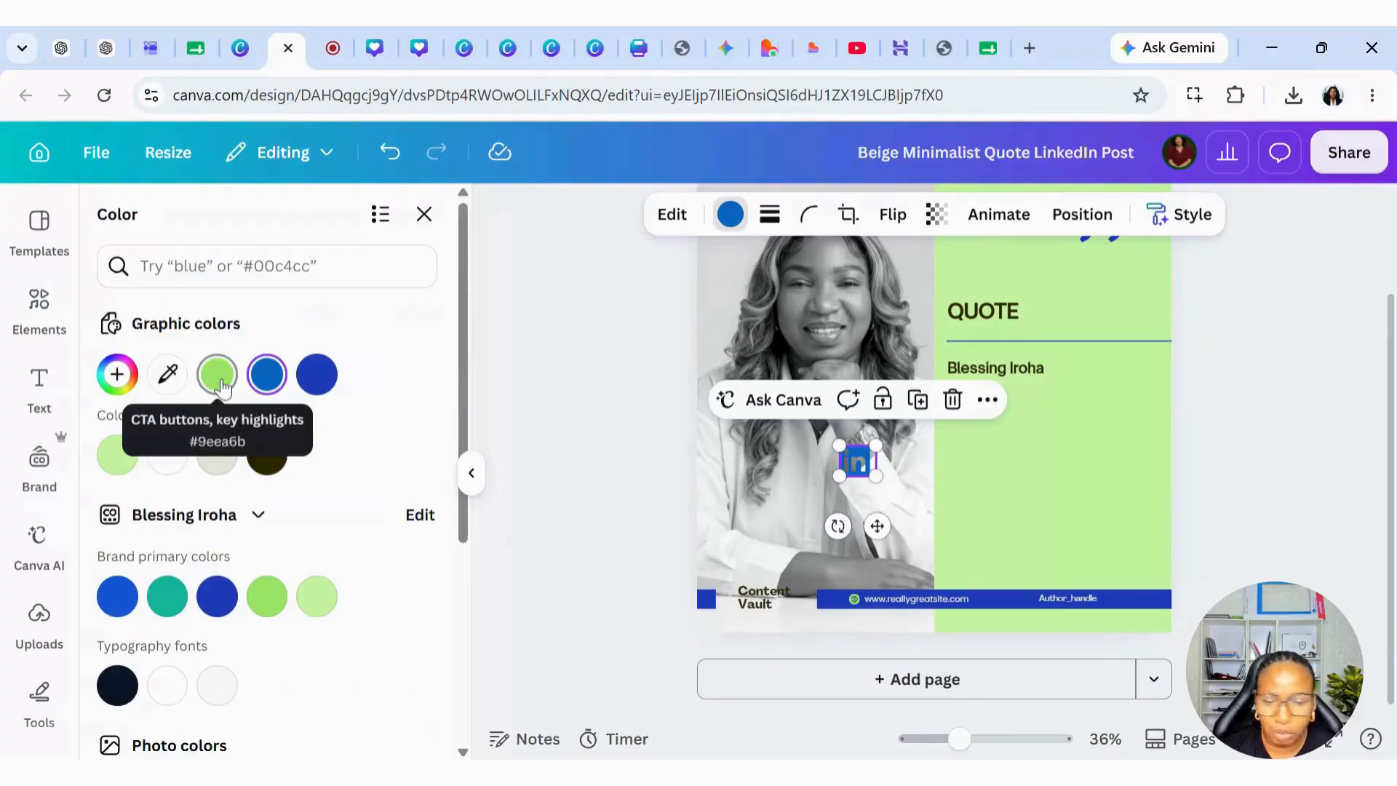
{"action": "left_click", "coordinate": [217, 374]}
{"action": "left_click_drag", "start_coordinate": [876, 445], "coordinate": [1018, 594]}
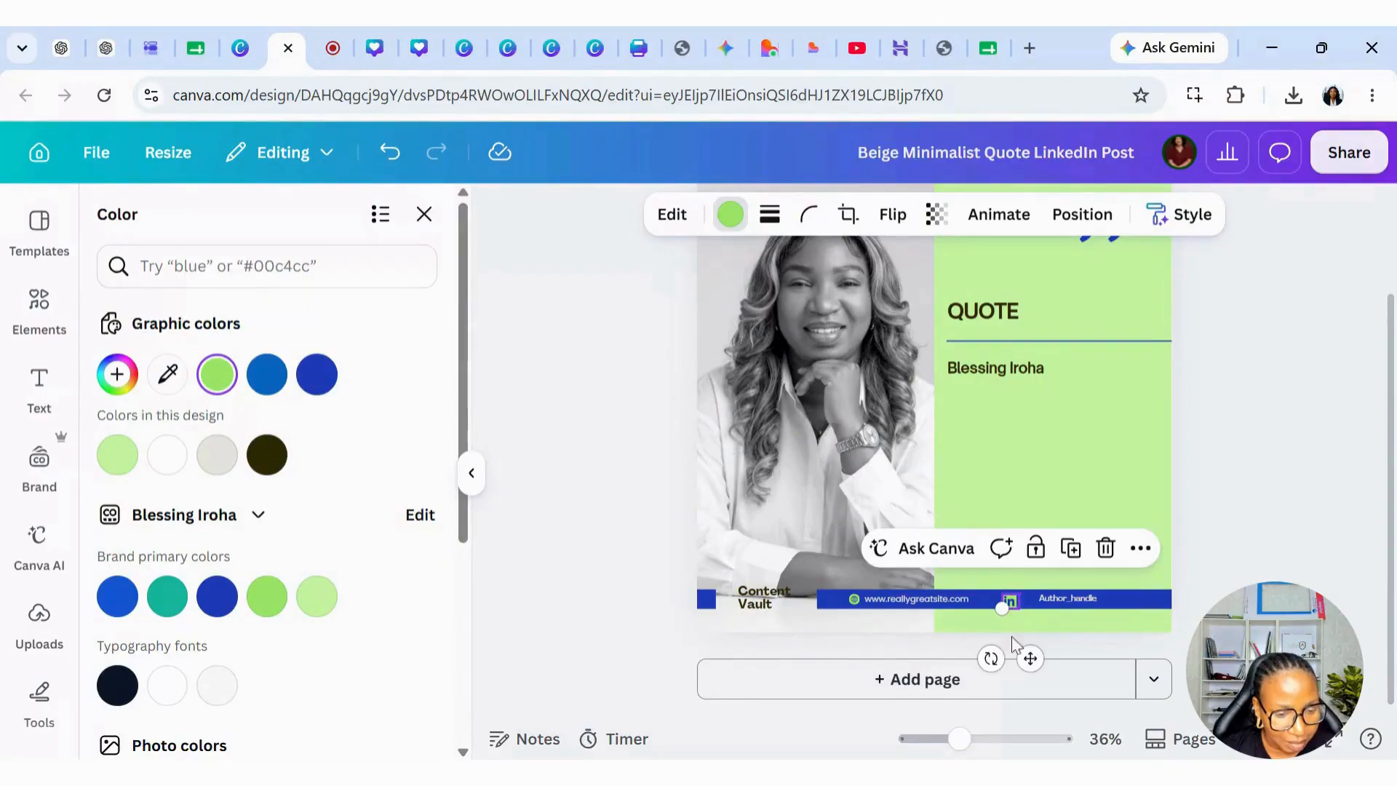
{"action": "left_click_drag", "start_coordinate": [1025, 657], "coordinate": [1037, 652]}
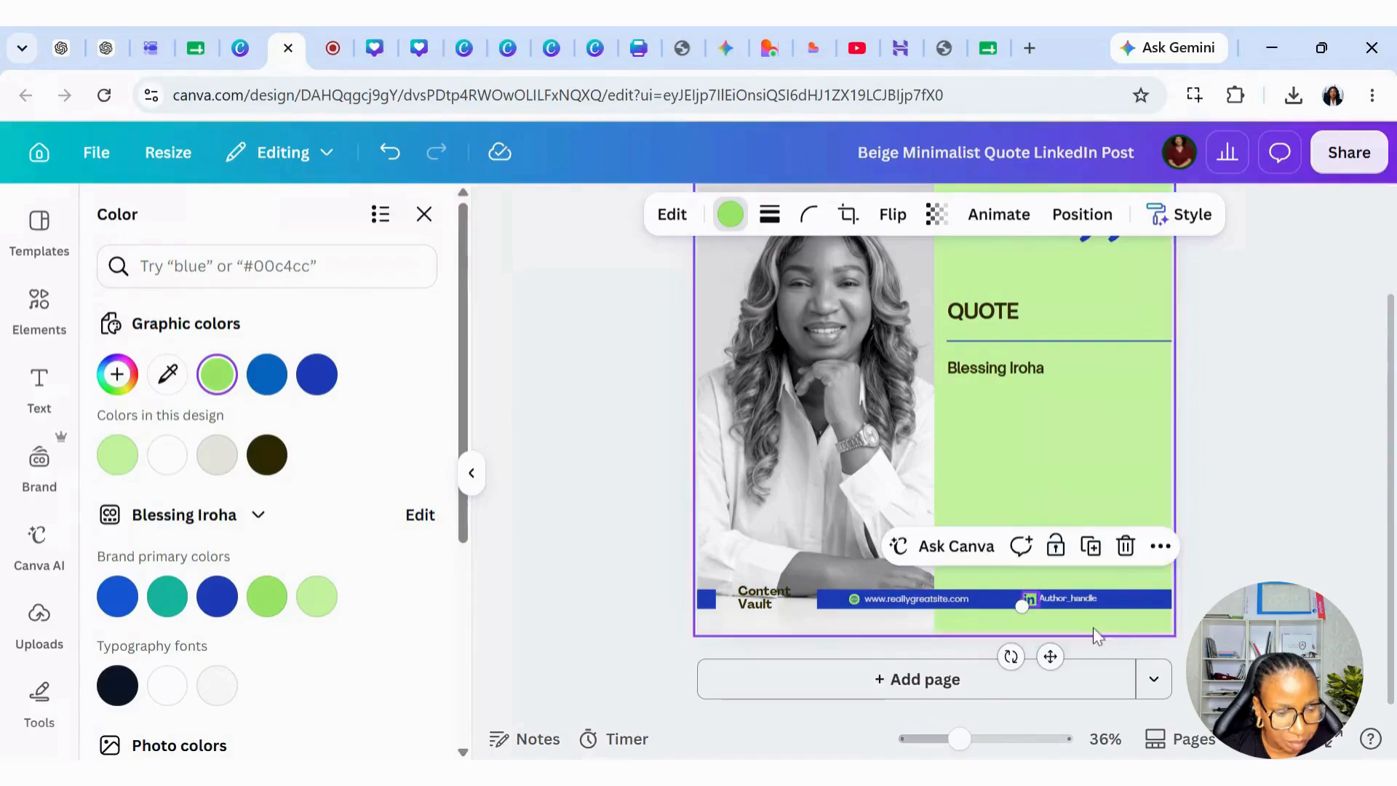
Fine-tune the LinkedIn icon's size and position so it fits inside the footer bar next to the Author_handle text
{"action": "left_click", "coordinate": [1031, 601]}
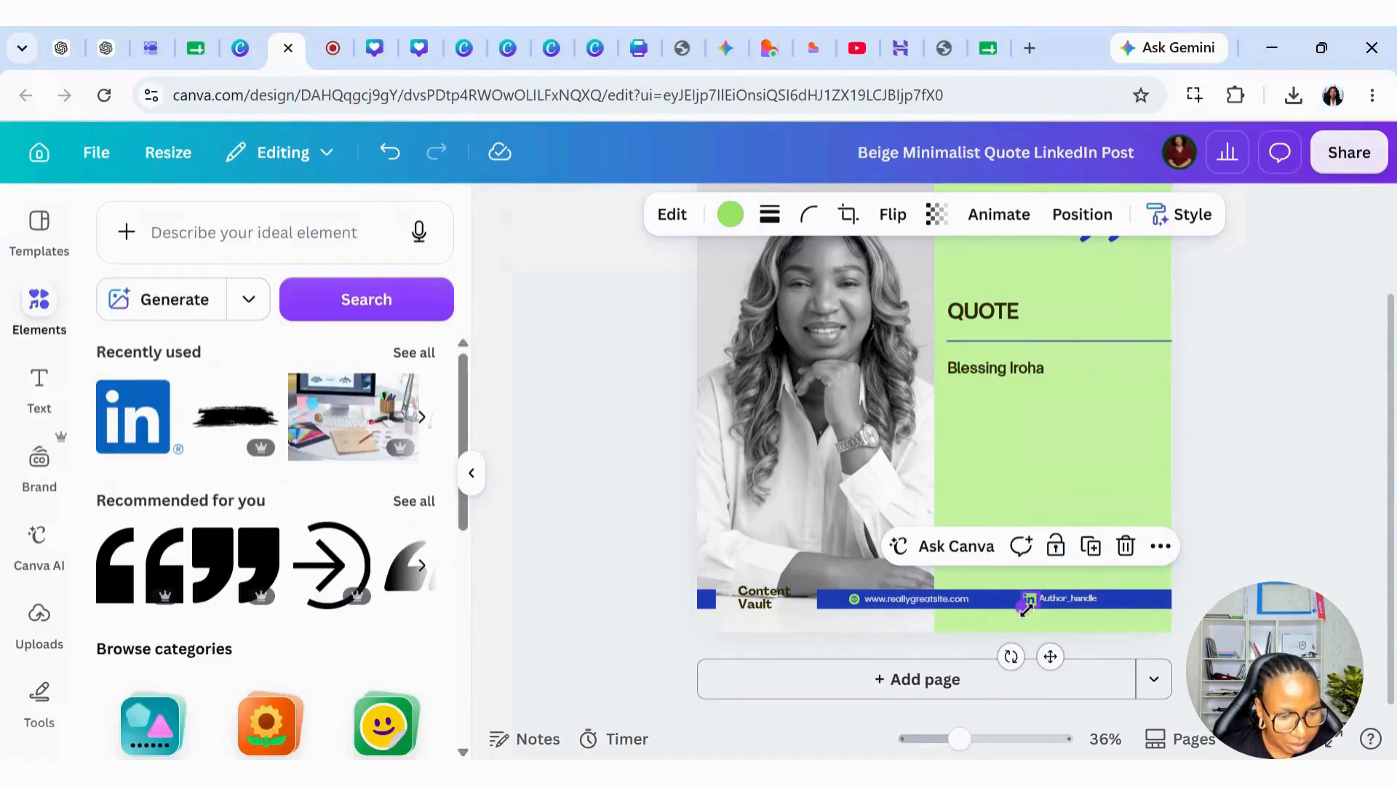
{"action": "left_click_drag", "start_coordinate": [1028, 605], "coordinate": [1029, 605]}
{"action": "left_click_drag", "start_coordinate": [1052, 649], "coordinate": [1054, 655]}
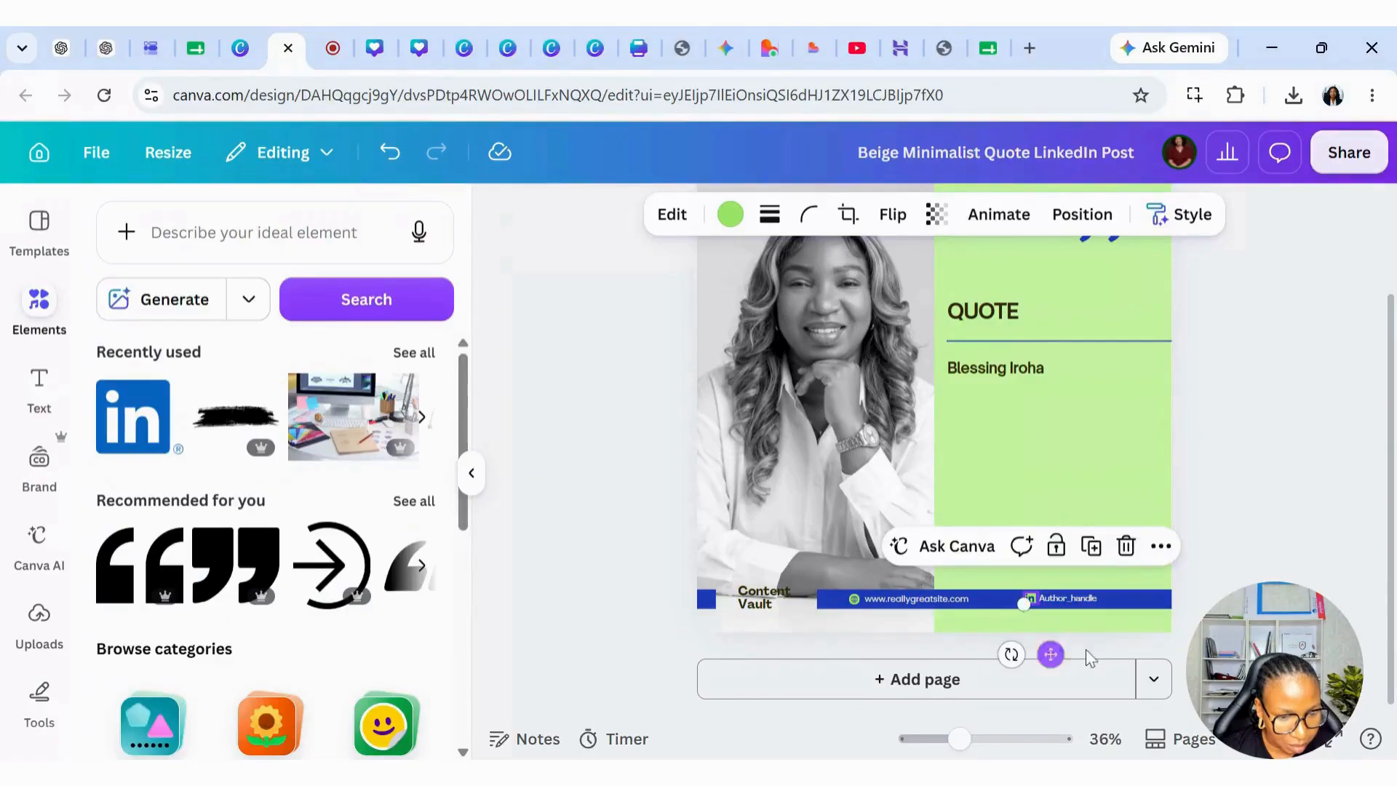
{"action": "left_click", "coordinate": [1053, 649]}
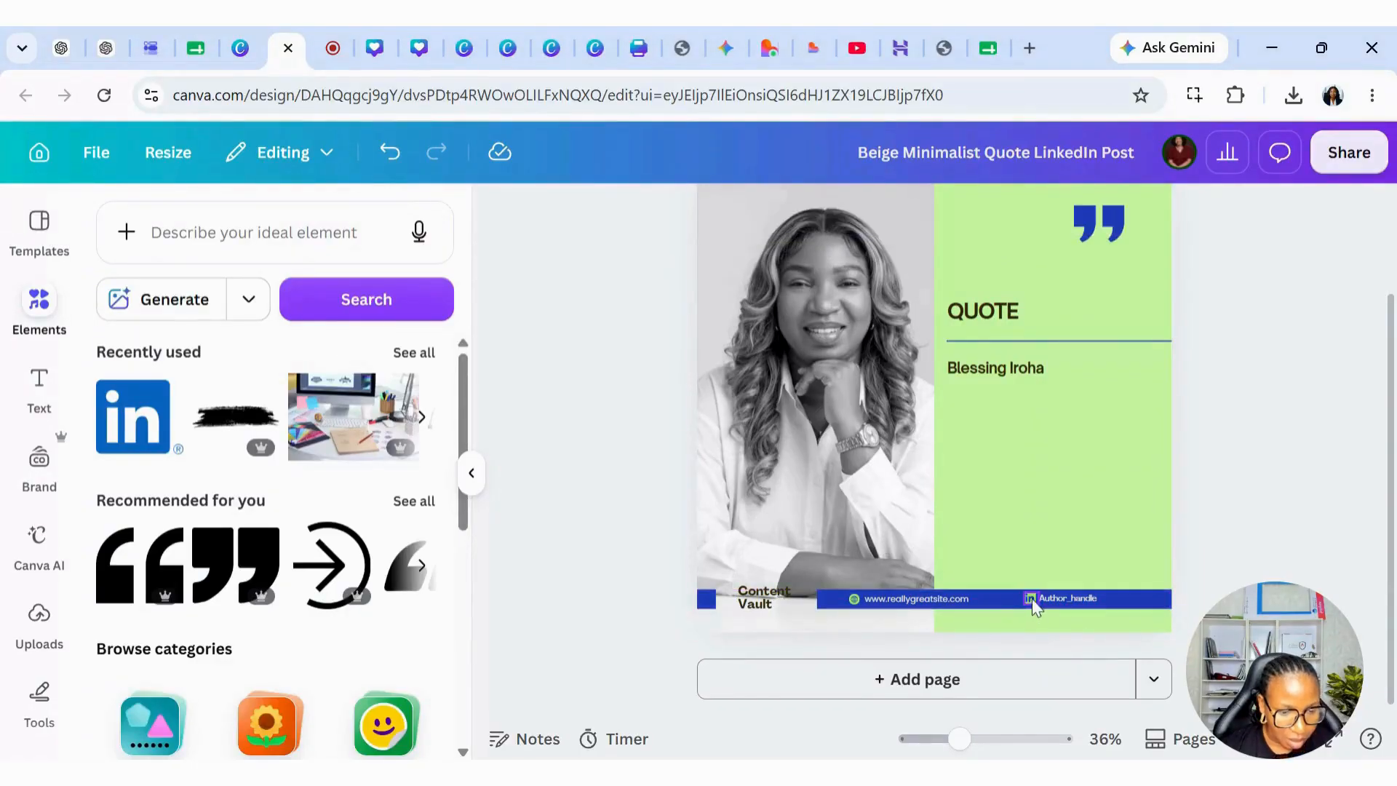
{"action": "left_click", "coordinate": [1104, 613]}
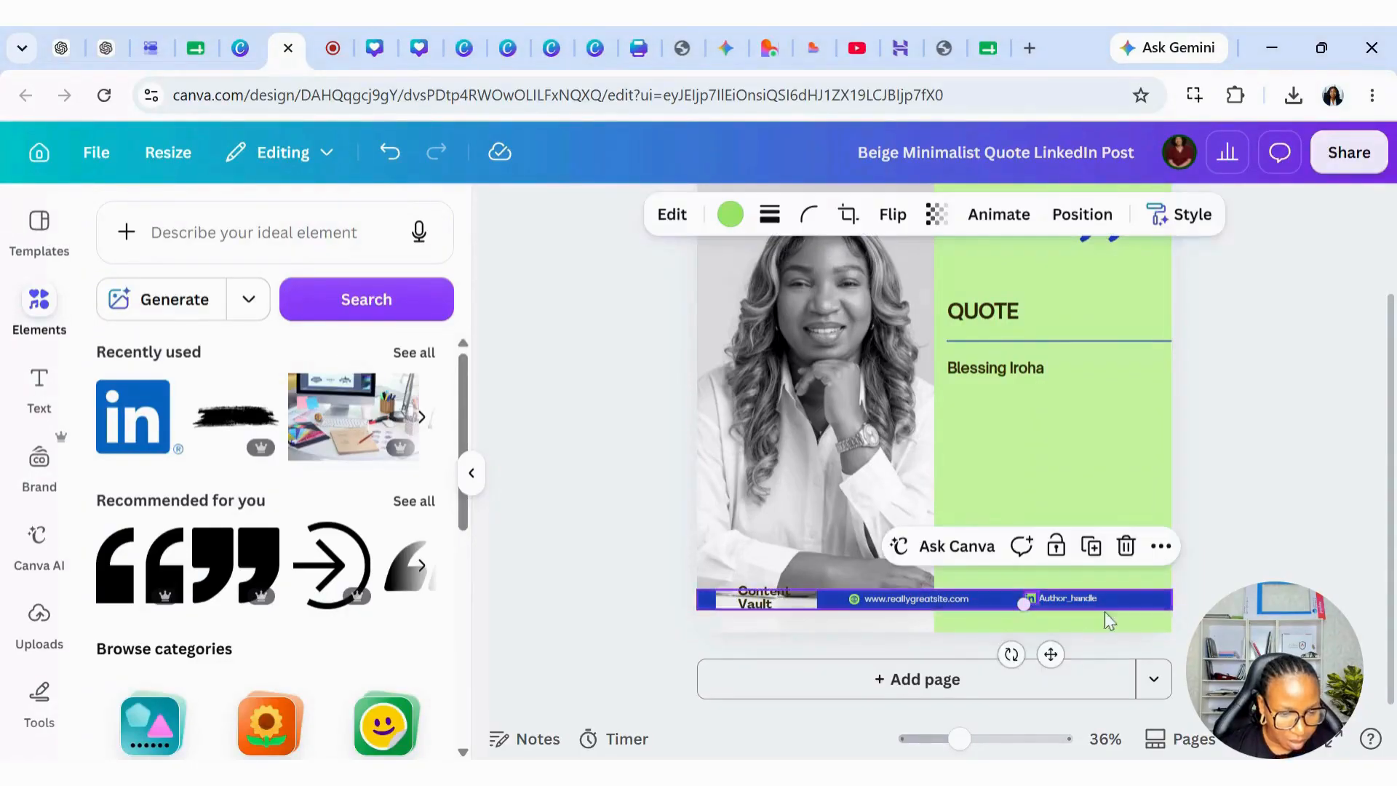
{"action": "left_click", "coordinate": [1029, 599]}
{"action": "left_click_drag", "start_coordinate": [1026, 604], "coordinate": [1031, 602]}
{"action": "left_click", "coordinate": [1217, 603]}
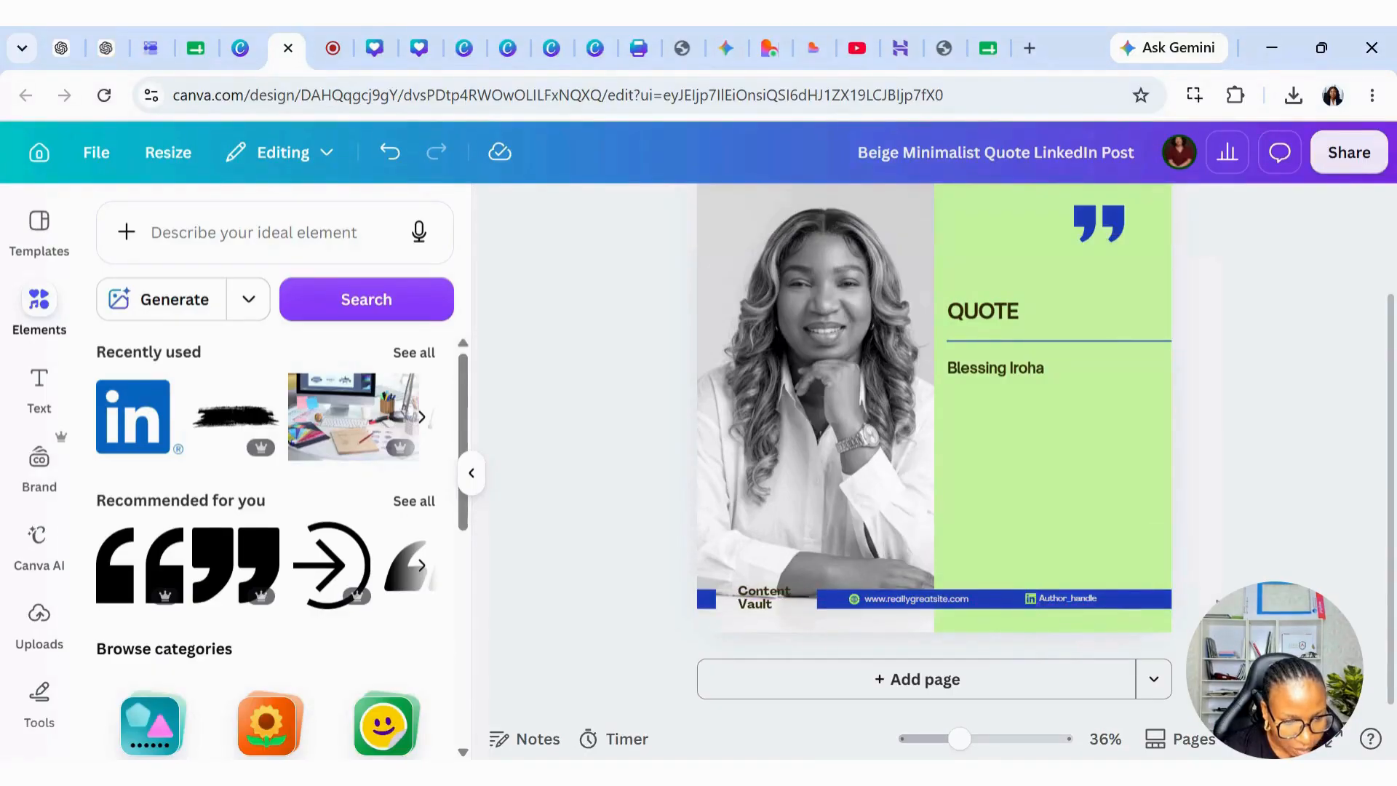
Align the LinkedIn icon and the Author_handle text by their middles and group them
{"action": "left_click", "coordinate": [1029, 597]}
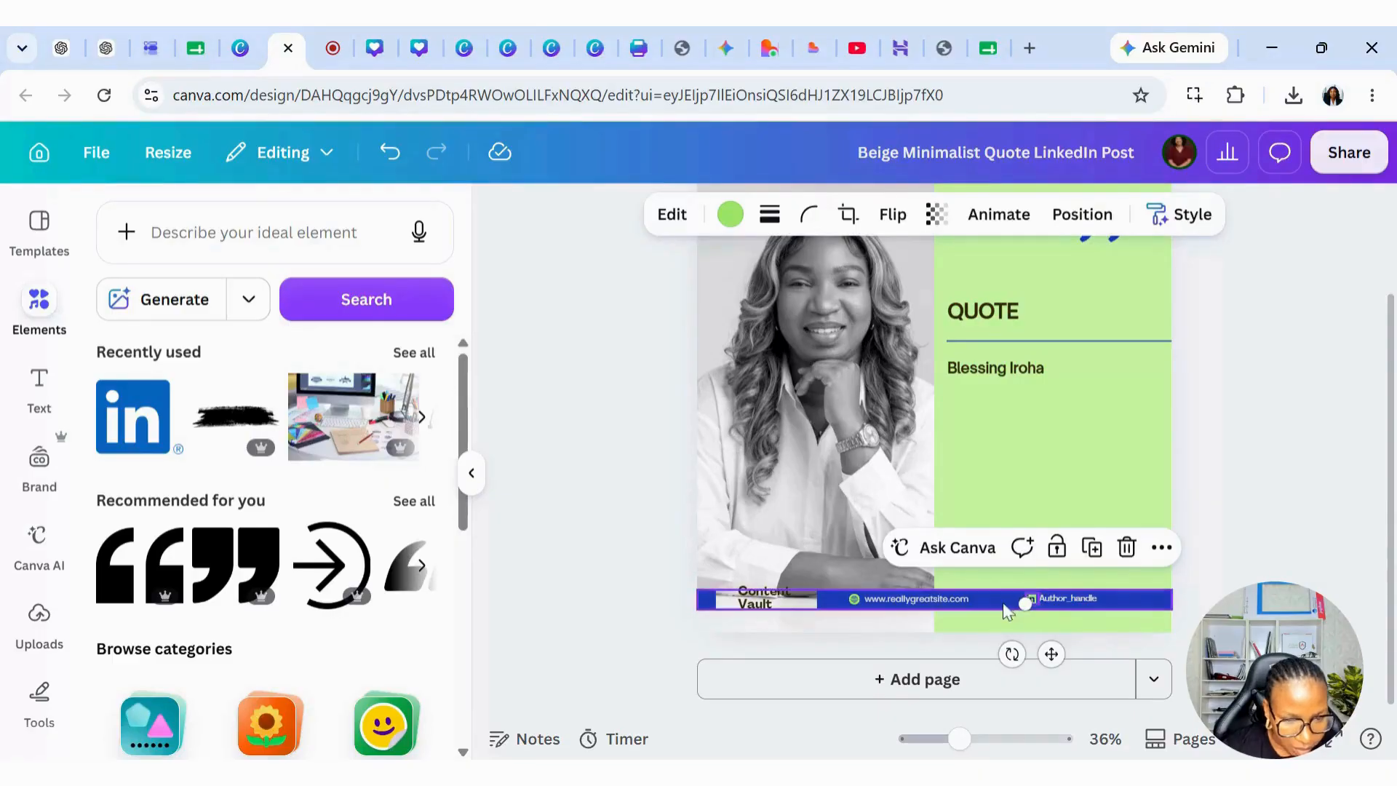
{"action": "left_click", "coordinate": [1059, 606], "text": "shift"}
{"action": "left_click", "coordinate": [1354, 214]}
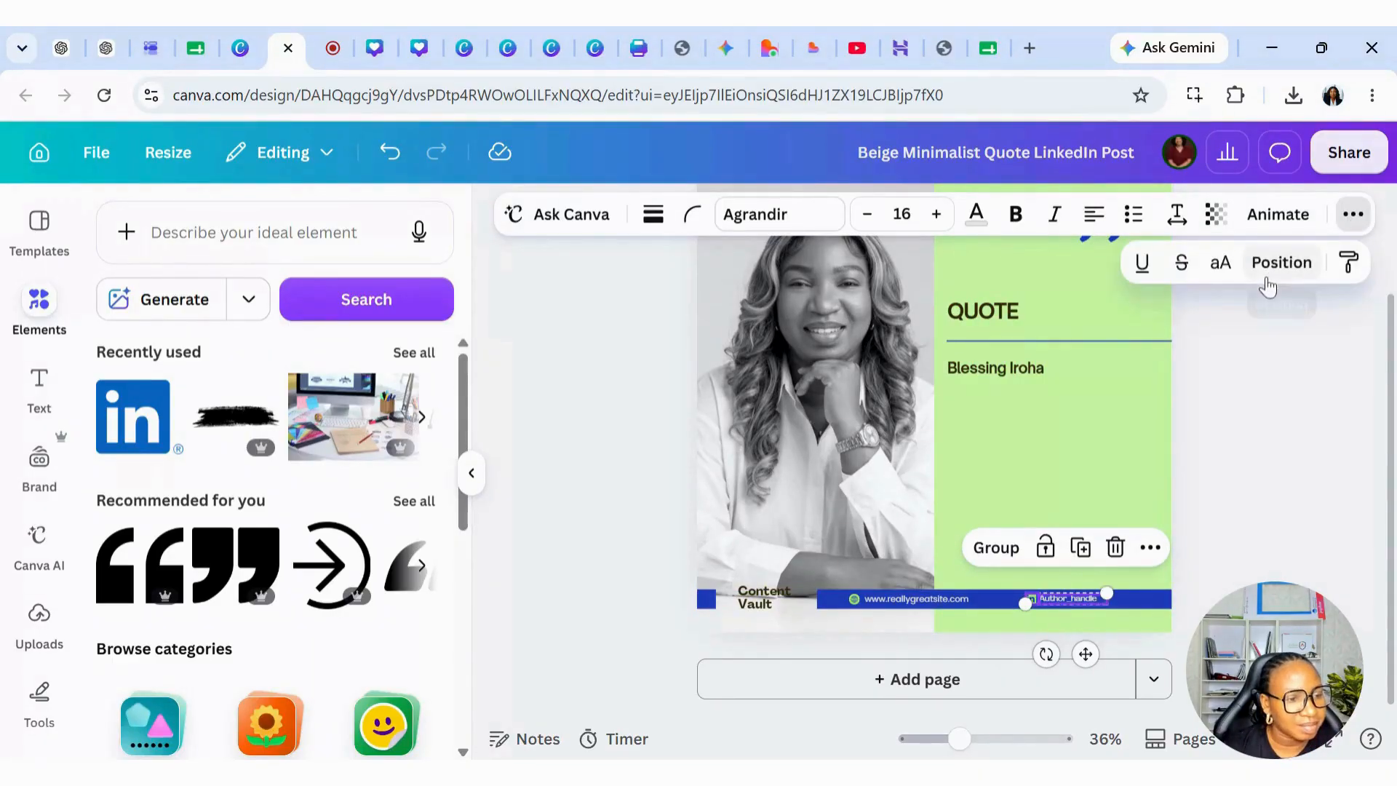
{"action": "left_click", "coordinate": [1282, 262]}
{"action": "left_click", "coordinate": [166, 535]}
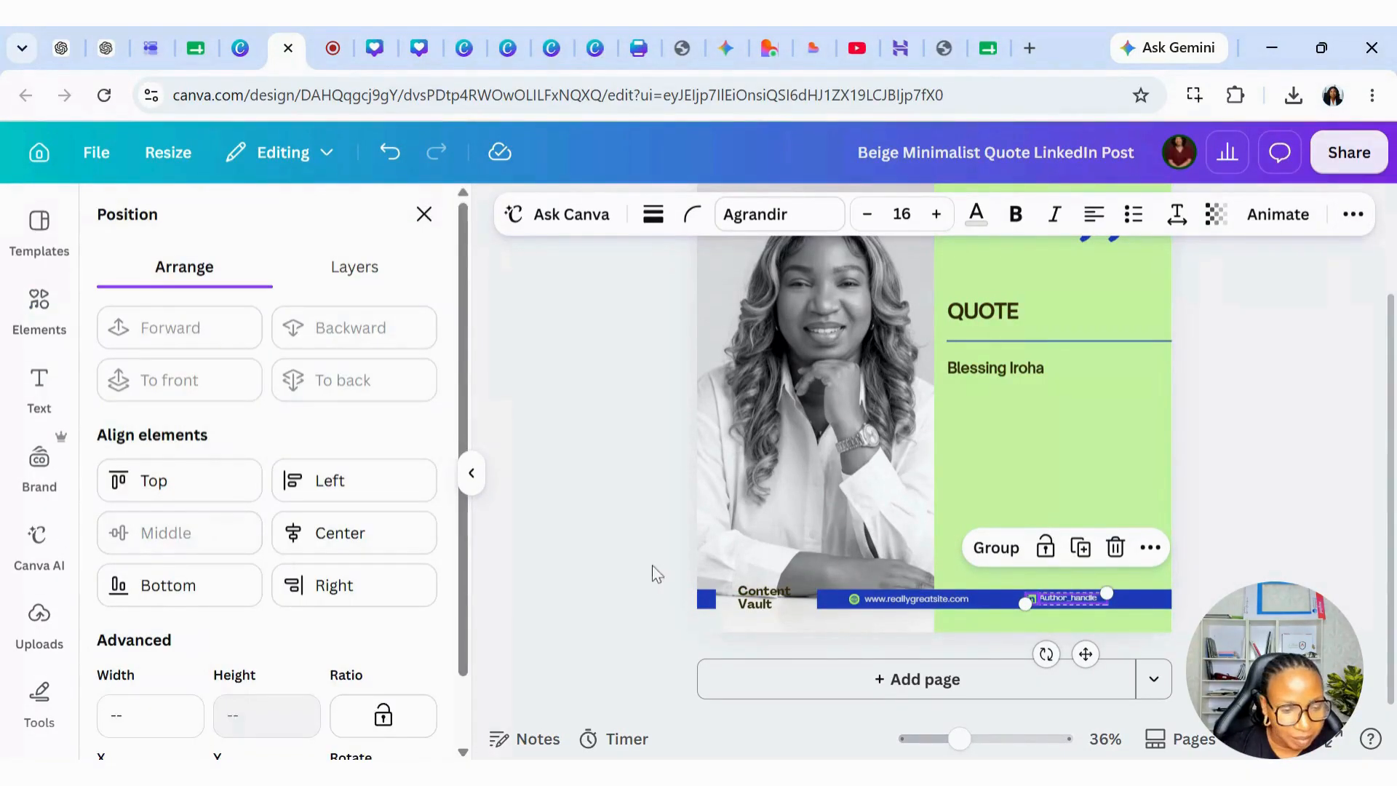
{"action": "left_click", "coordinate": [992, 549]}
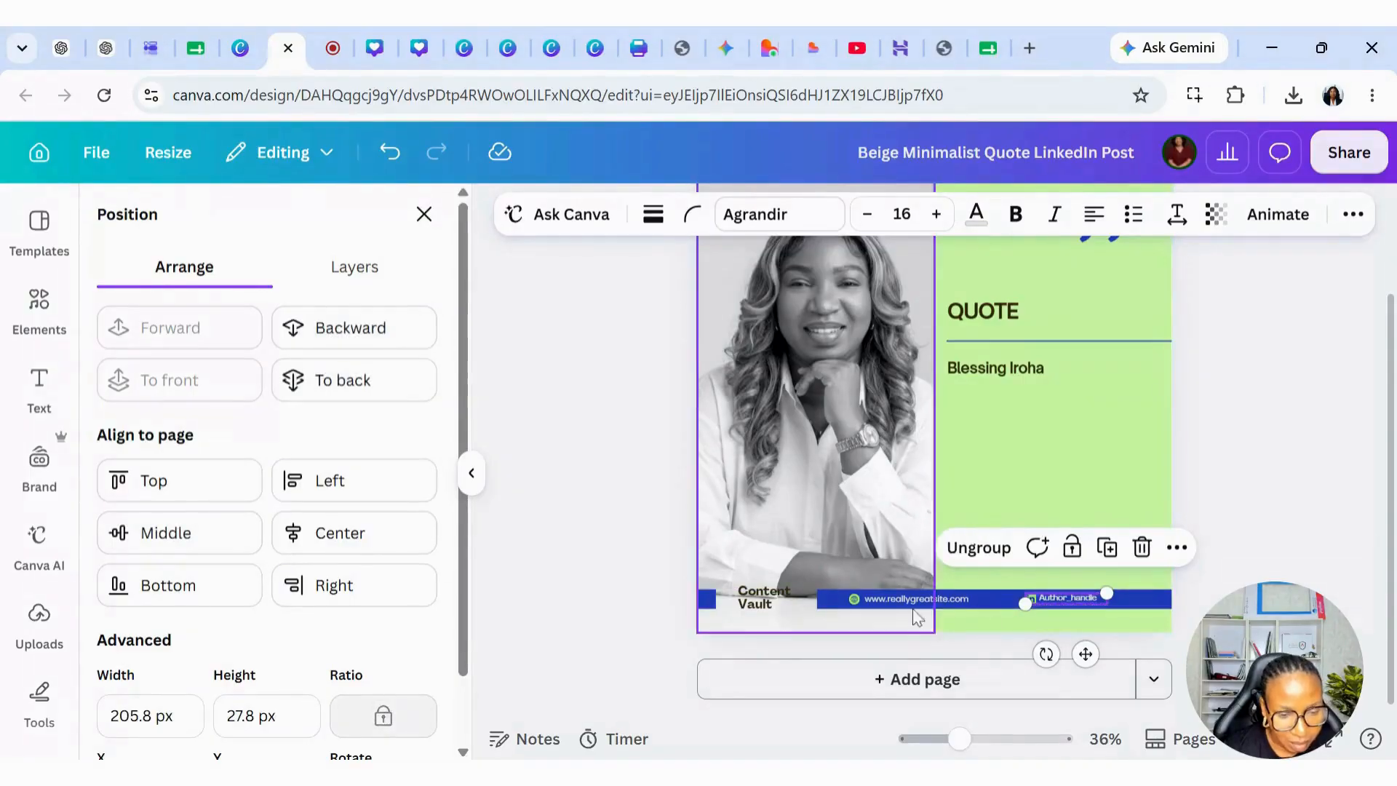
Middle-align the footer's website address with the LinkedIn handle group and its globe icon, and group the address with the globe
{"action": "key", "text": "ctrl+shift+g"}
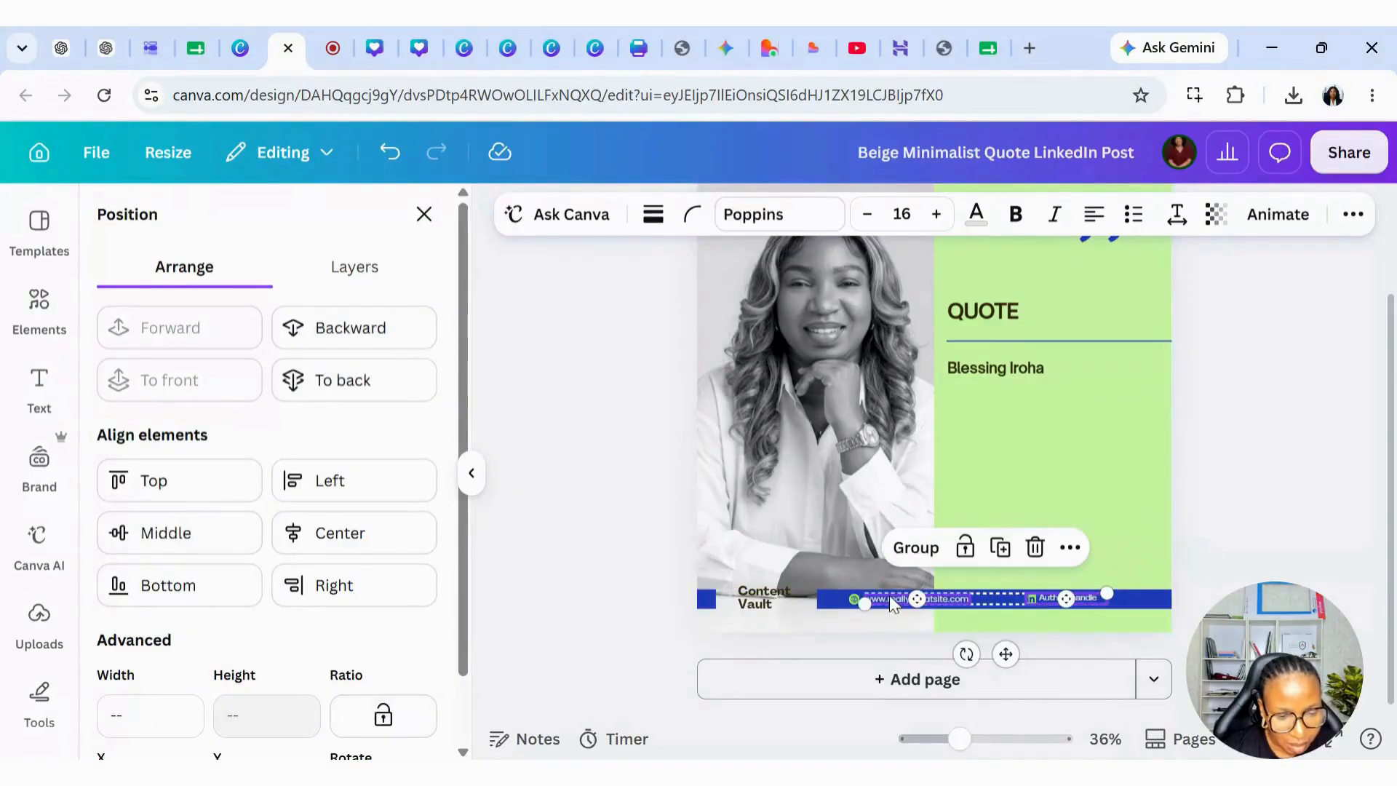
{"action": "left_click", "coordinate": [224, 542]}
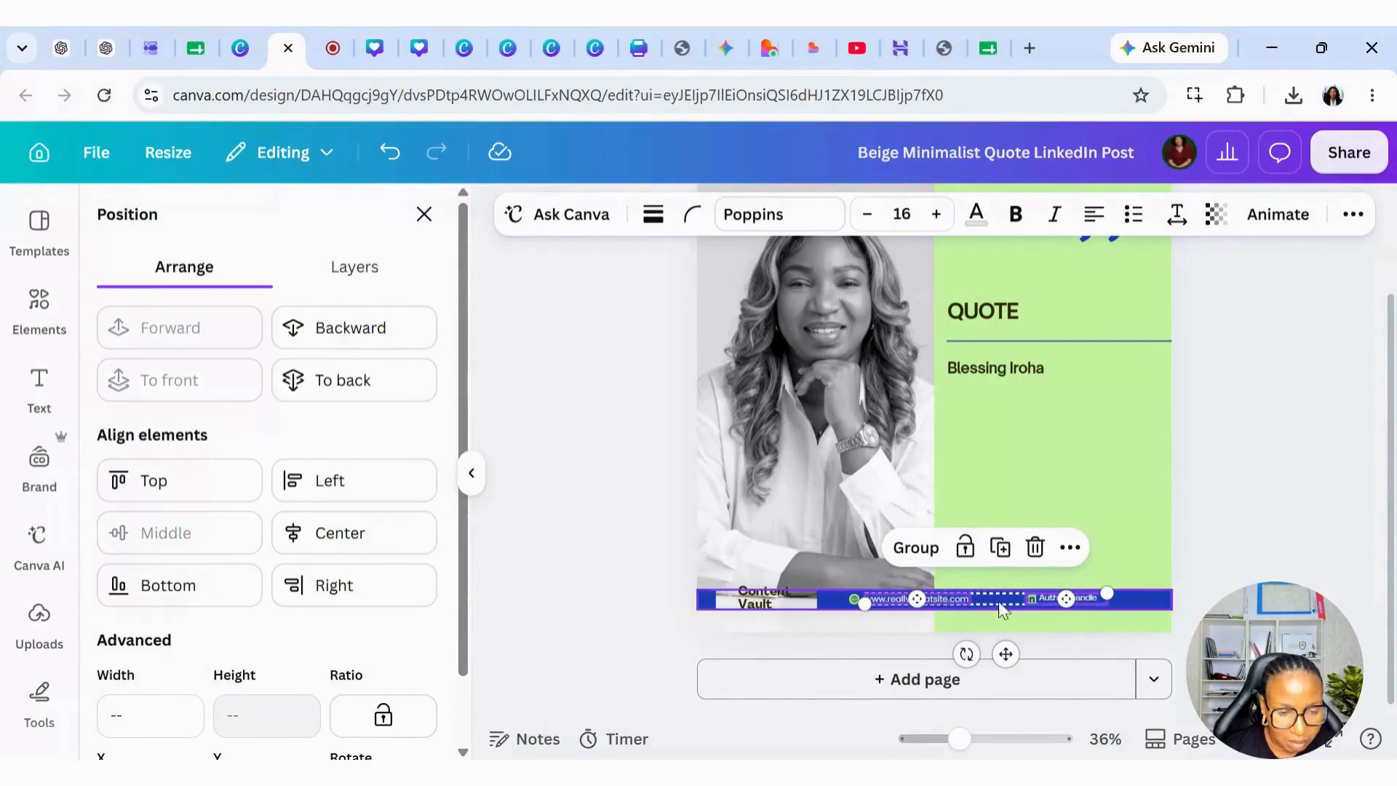
{"action": "left_click", "coordinate": [880, 601]}
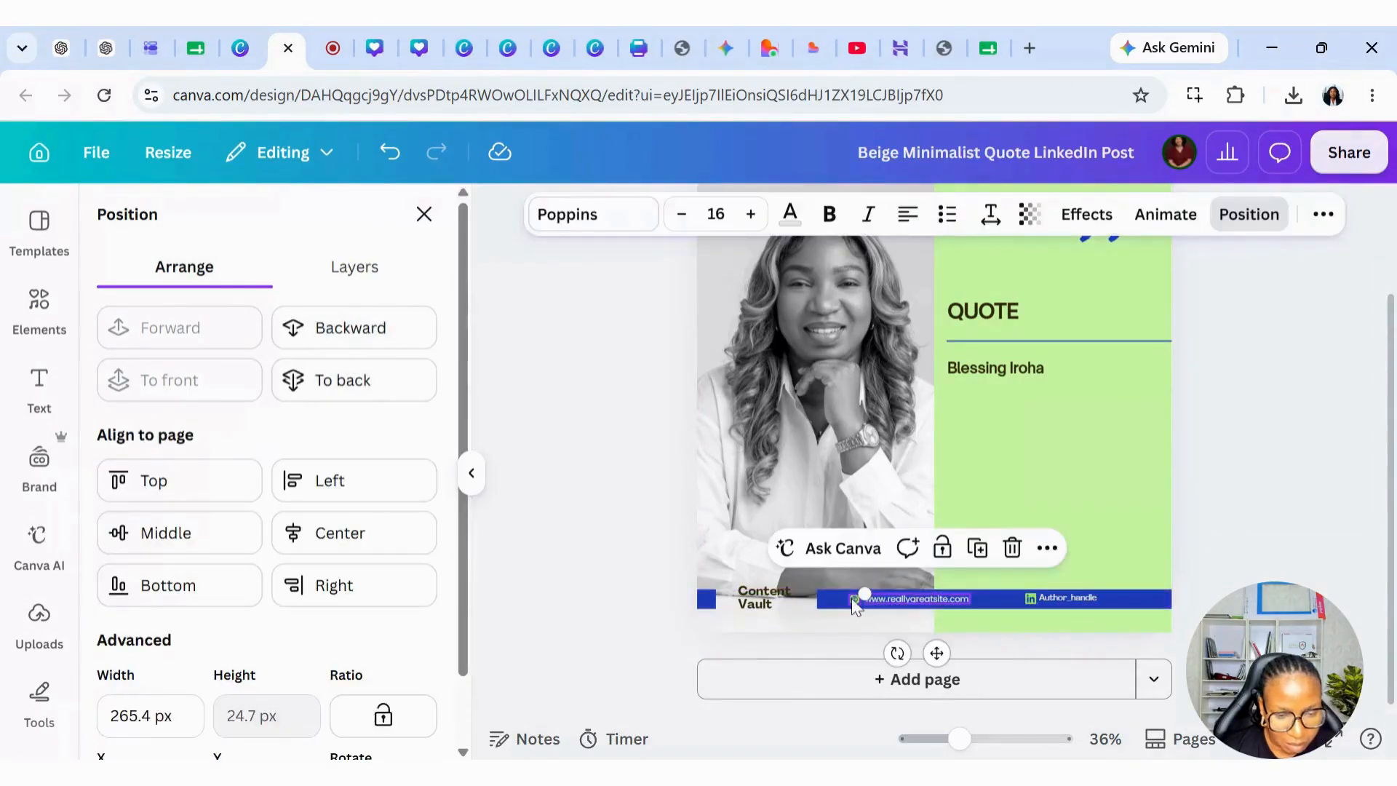
{"action": "left_click", "coordinate": [851, 600], "text": "shift"}
{"action": "left_click", "coordinate": [166, 533]}
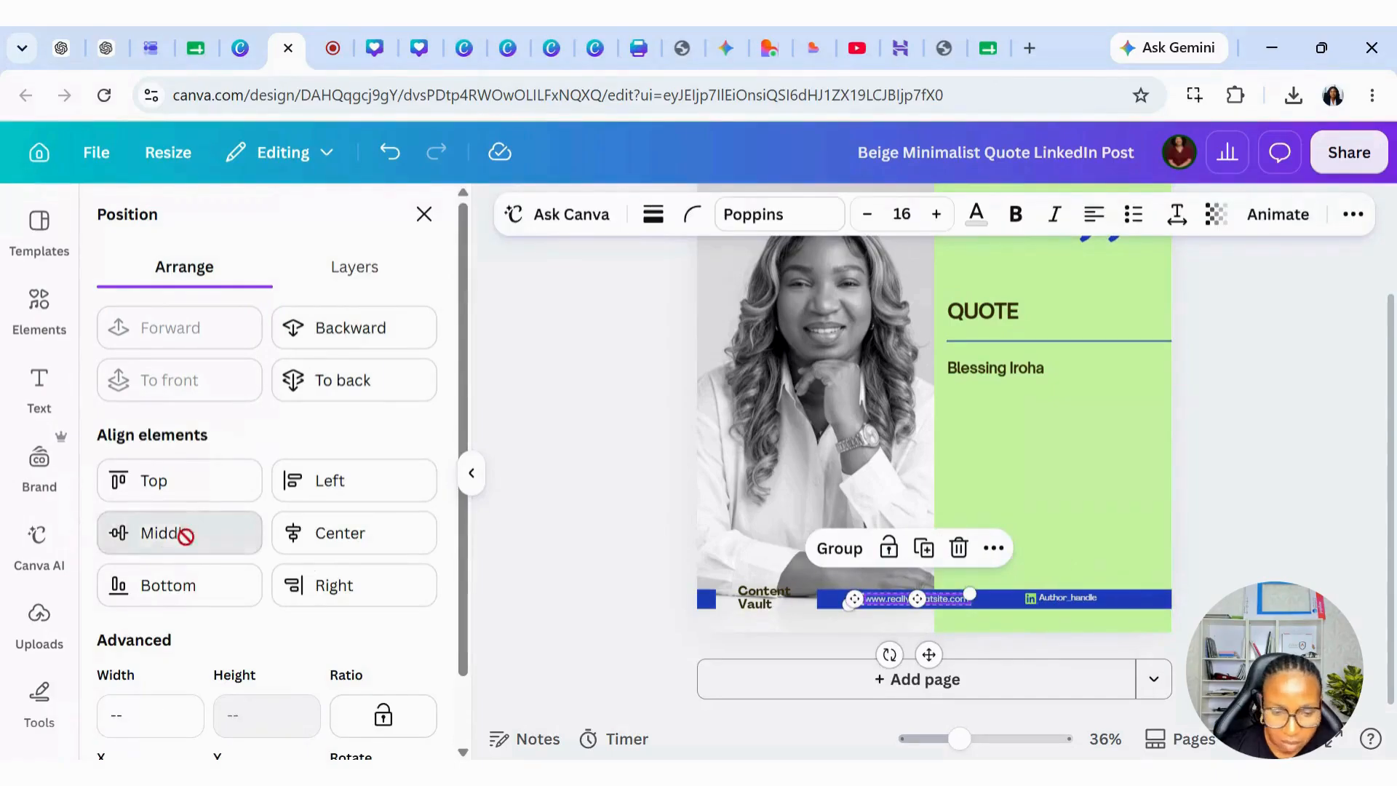
{"action": "left_click", "coordinate": [839, 550]}
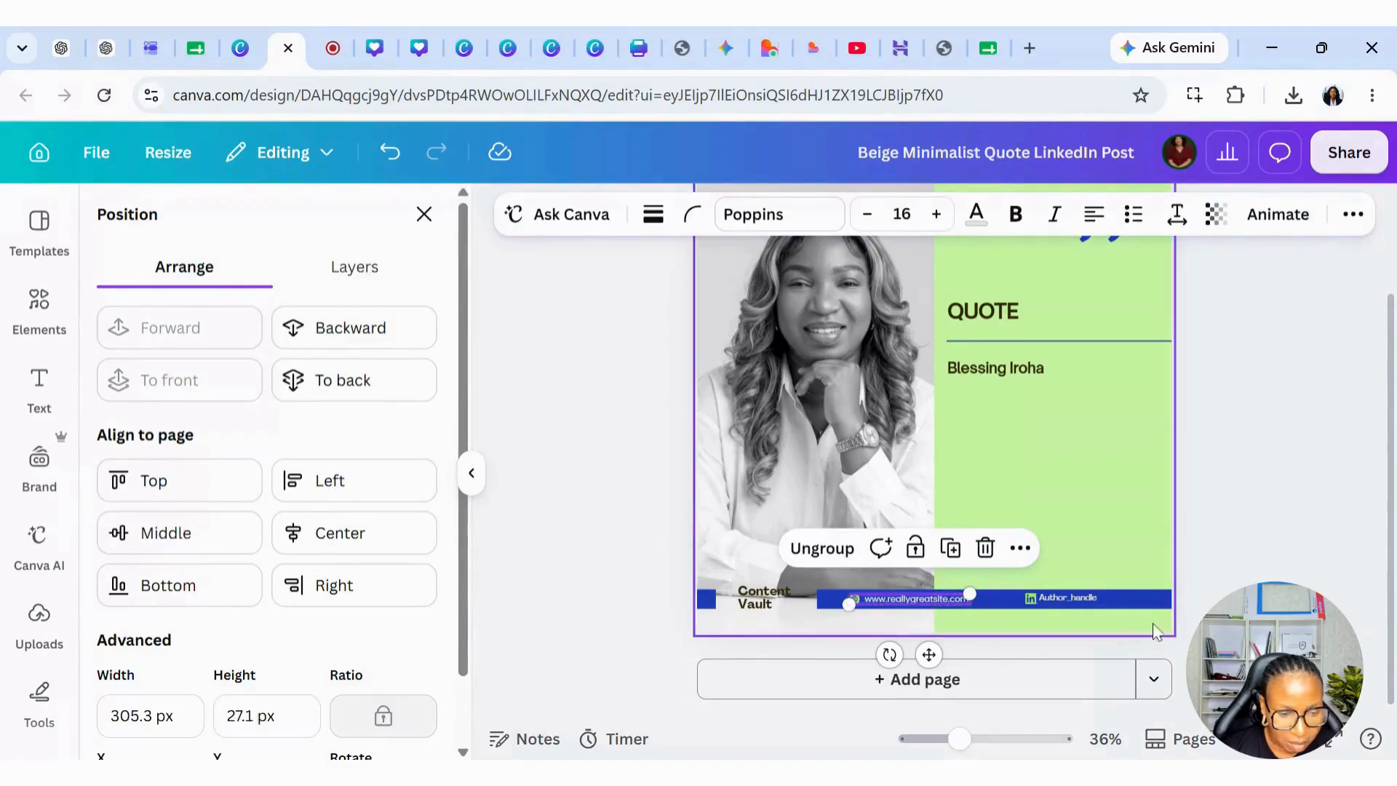
Middle-align the footer's website address group with the LinkedIn handle group
{"action": "left_click", "coordinate": [1084, 599], "text": "shift"}
{"action": "left_click", "coordinate": [187, 538]}
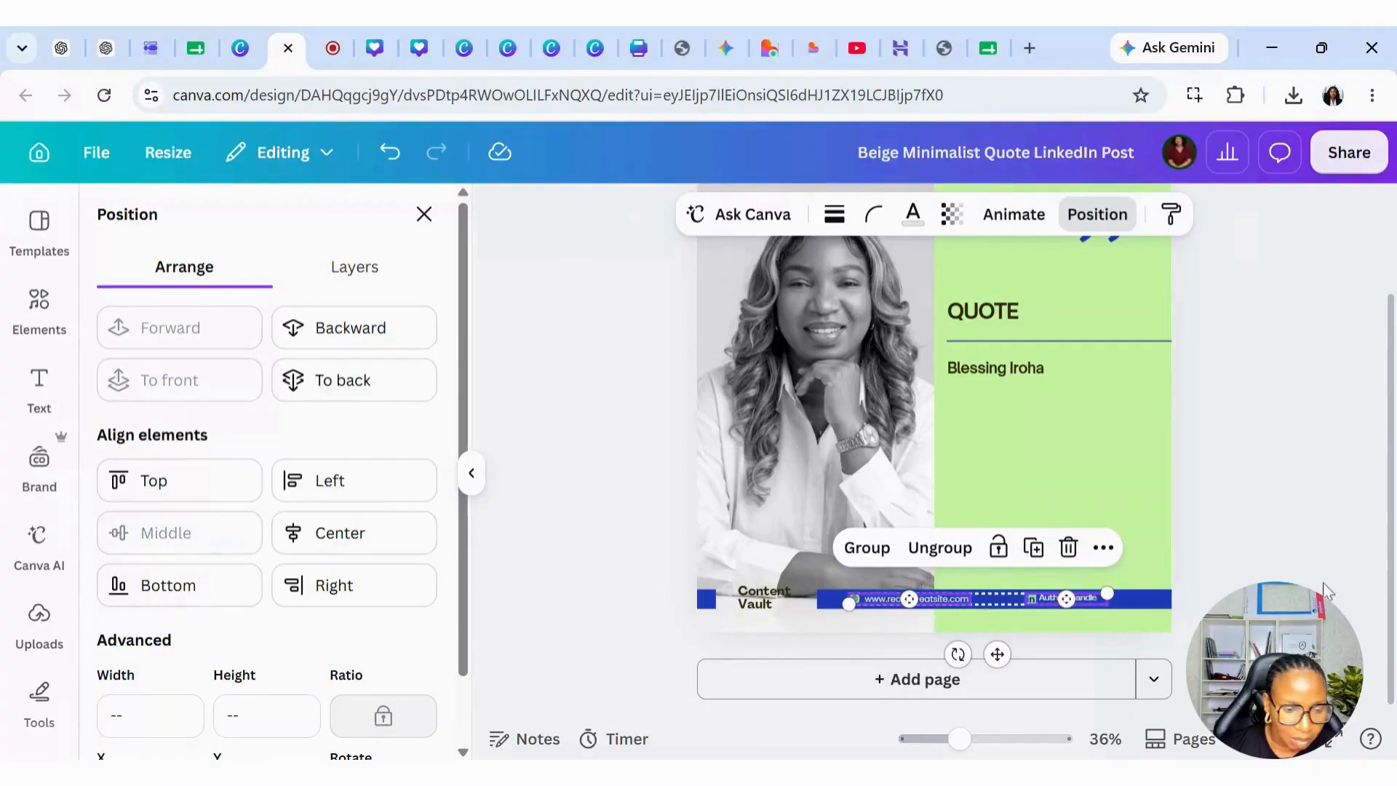
{"action": "key", "text": "Escape"}
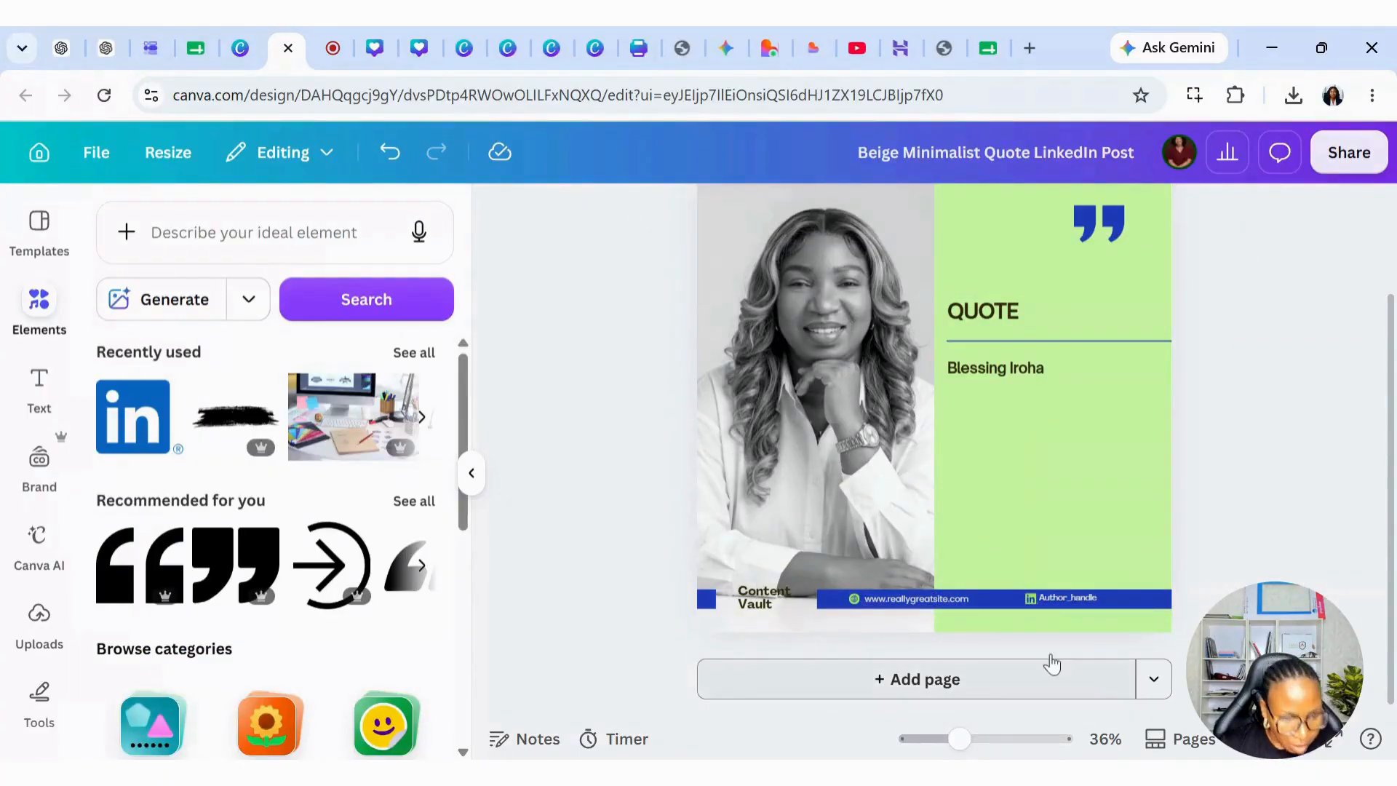
Ungroup the LinkedIn icon from the Author_handle text and nudge the text slightly within the footer bar
{"action": "left_click", "coordinate": [1058, 599]}
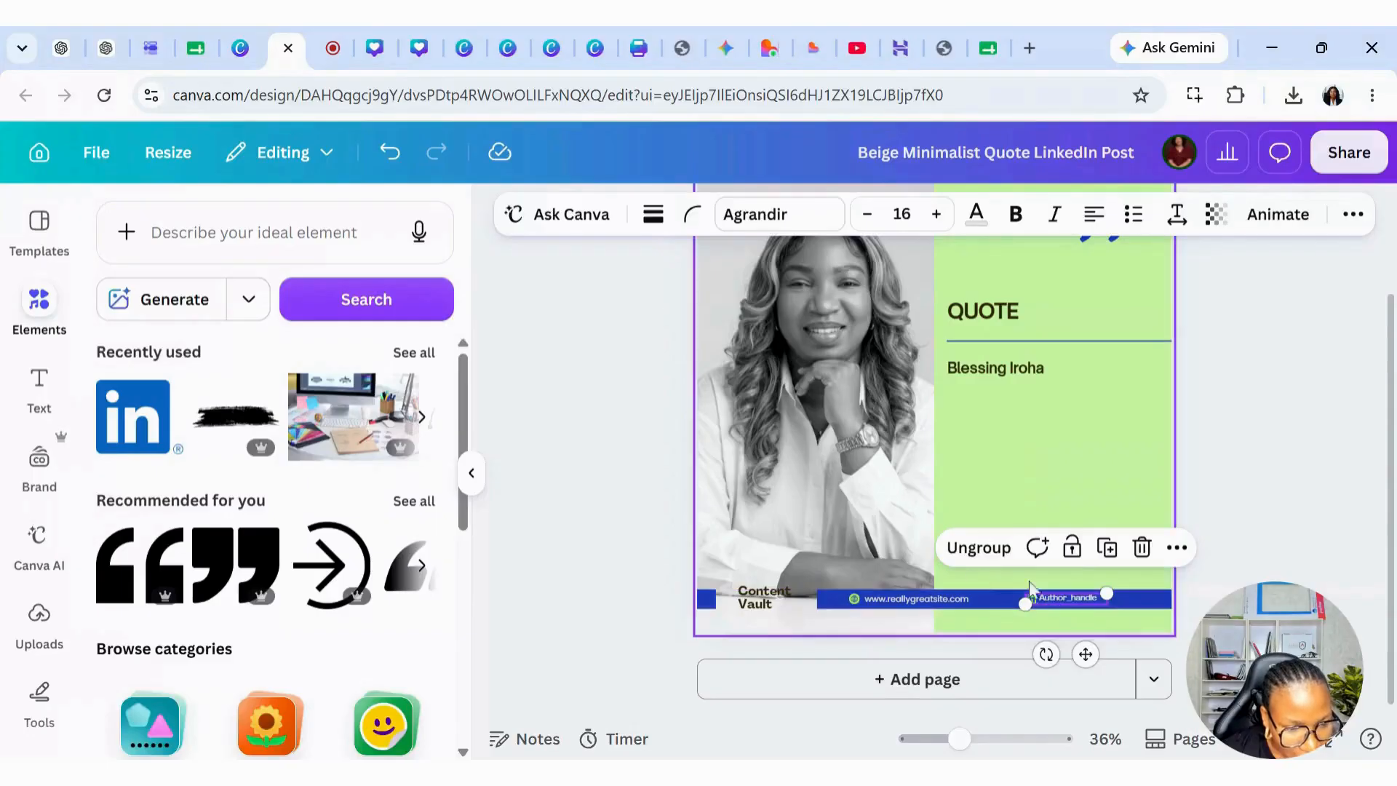
{"action": "left_click", "coordinate": [980, 547]}
{"action": "left_click", "coordinate": [1209, 607]}
{"action": "left_click", "coordinate": [1077, 595]}
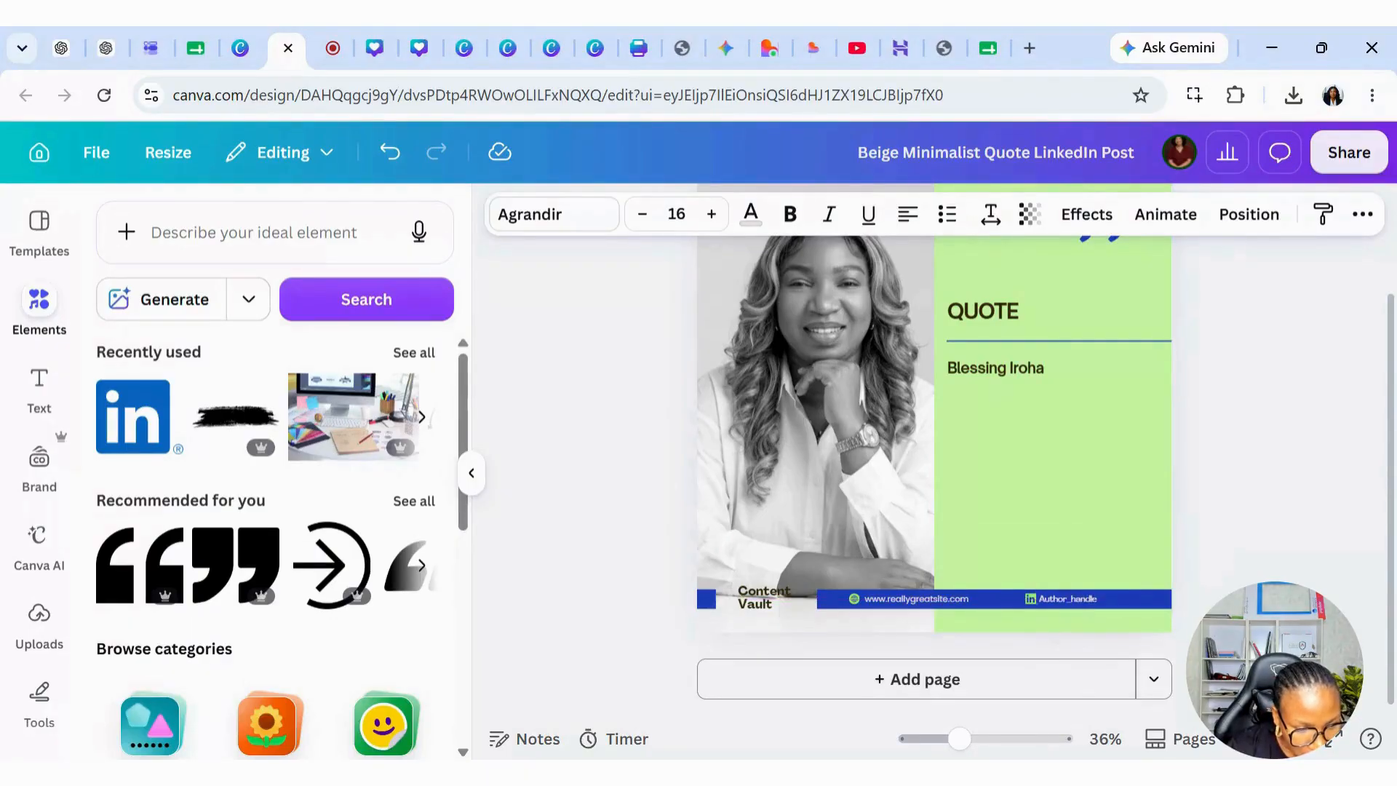
{"action": "left_click", "coordinate": [1245, 558]}
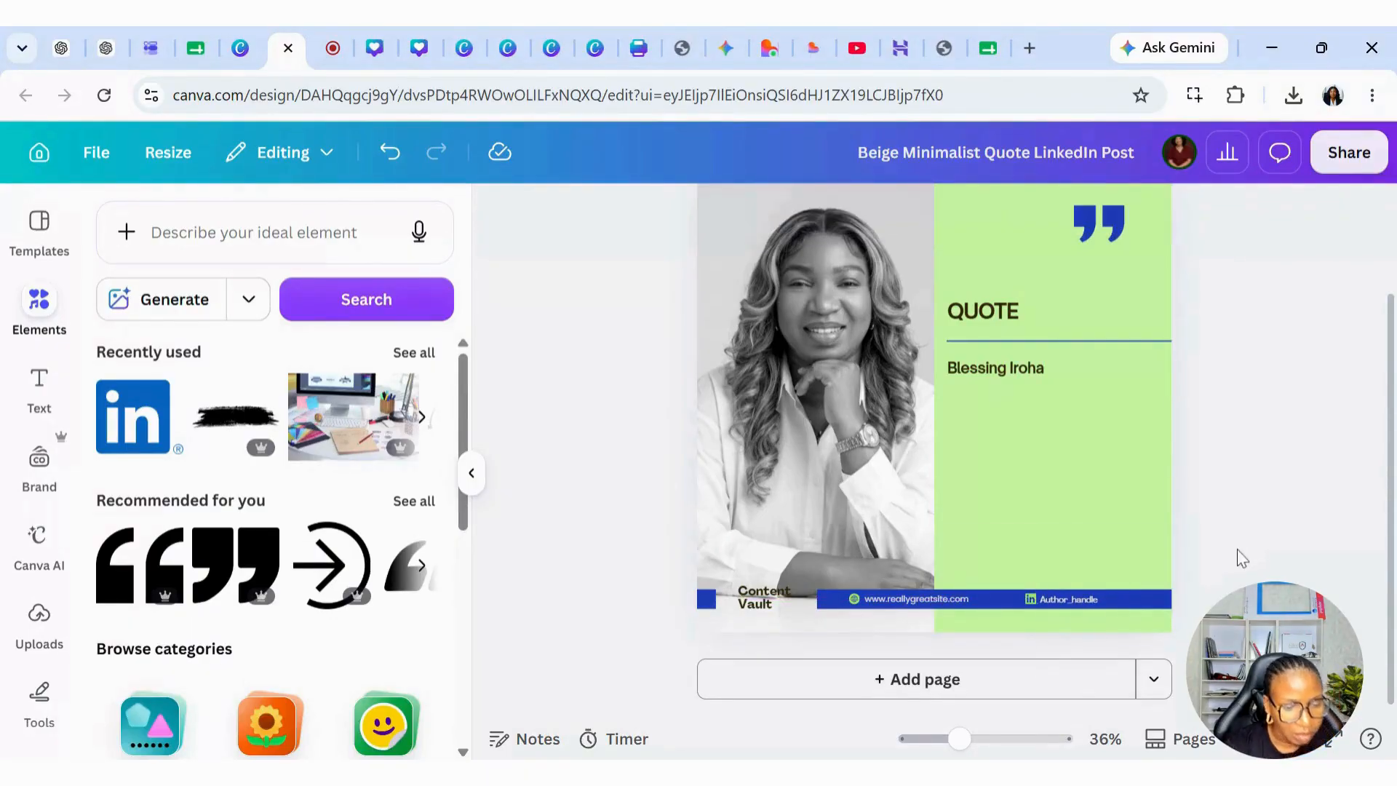
Add the recently used black brush stroke, shrink it and place it just above the QUOTE text
{"action": "scroll", "coordinate": [1258, 510], "scroll_direction": "up", "scroll_amount": 2}
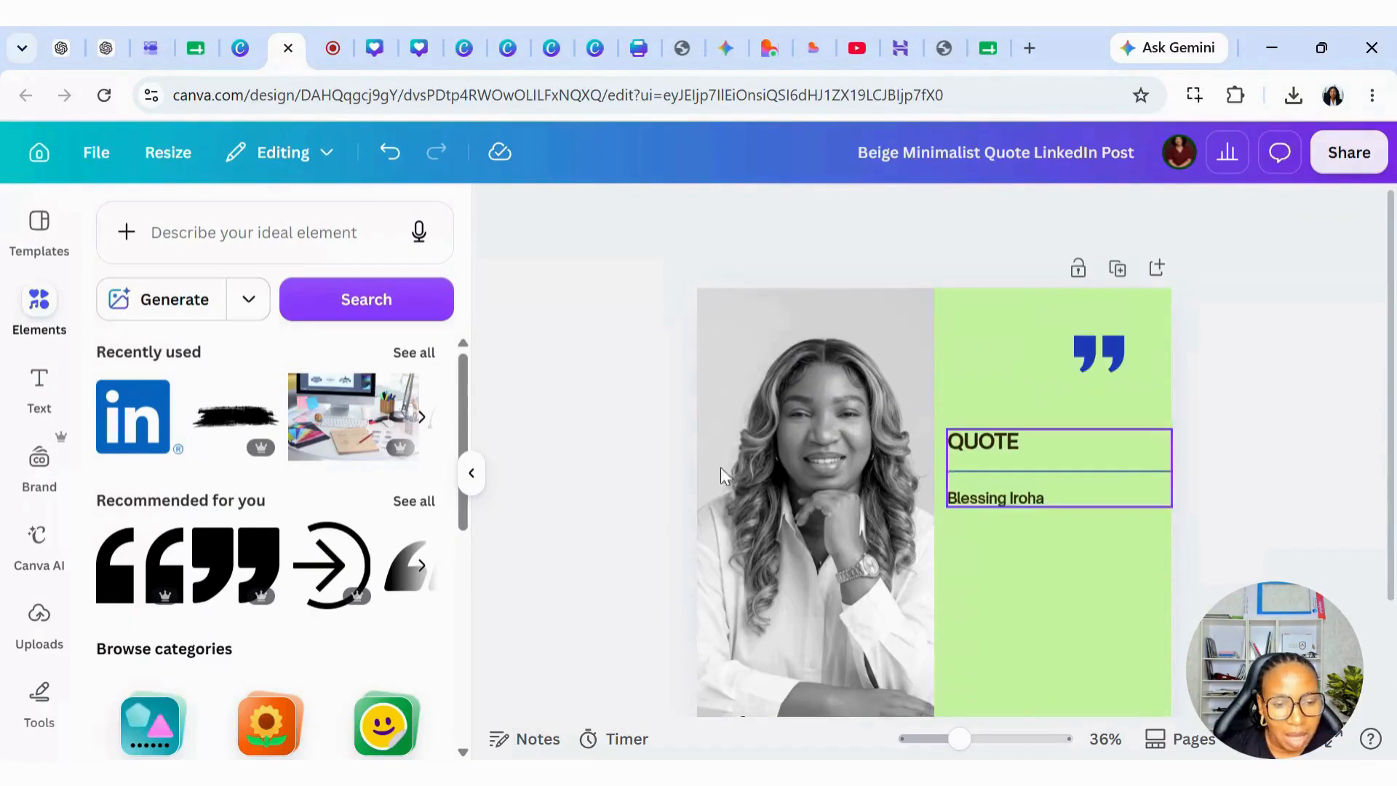
{"action": "scroll", "coordinate": [1148, 493], "scroll_direction": "down", "scroll_amount": 2}
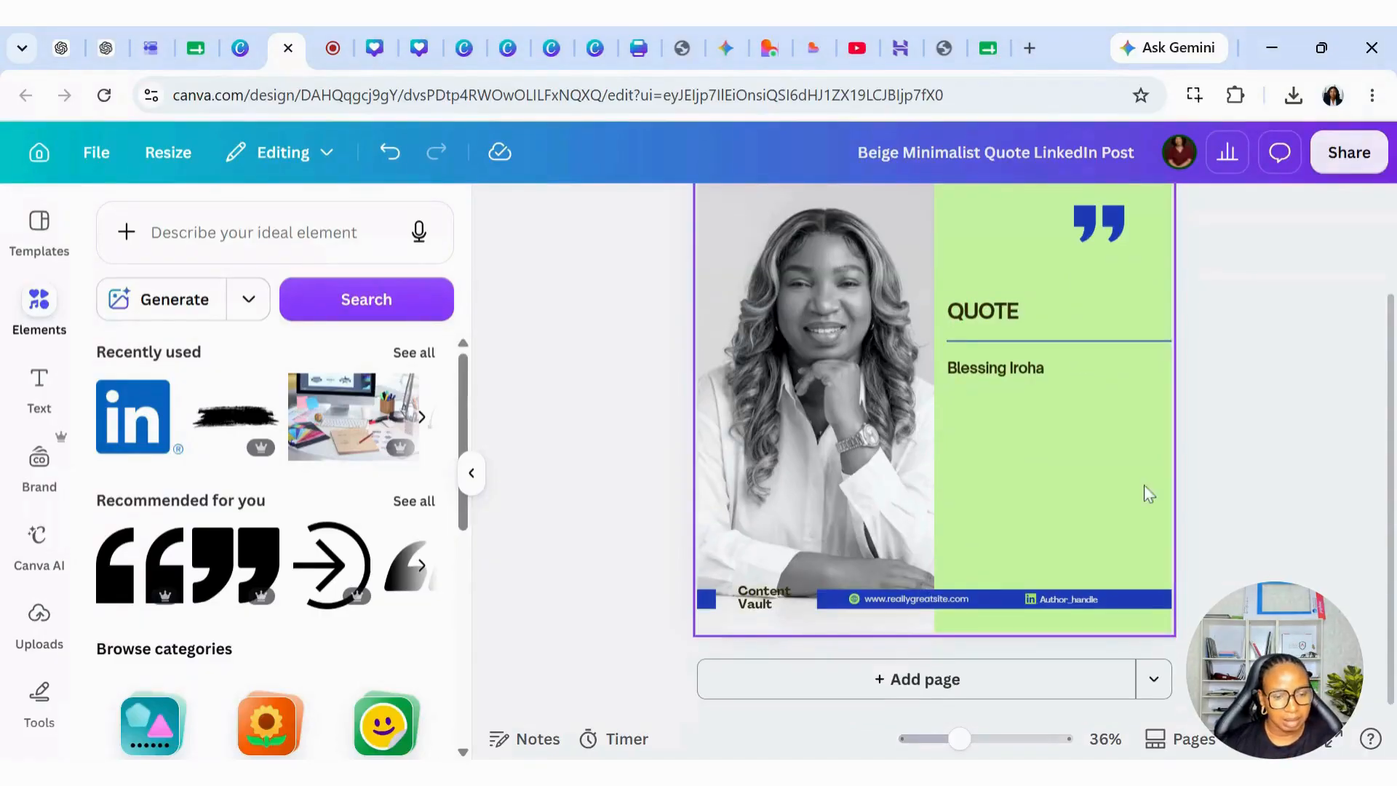
{"action": "scroll", "coordinate": [1051, 495], "scroll_direction": "up", "scroll_amount": 2}
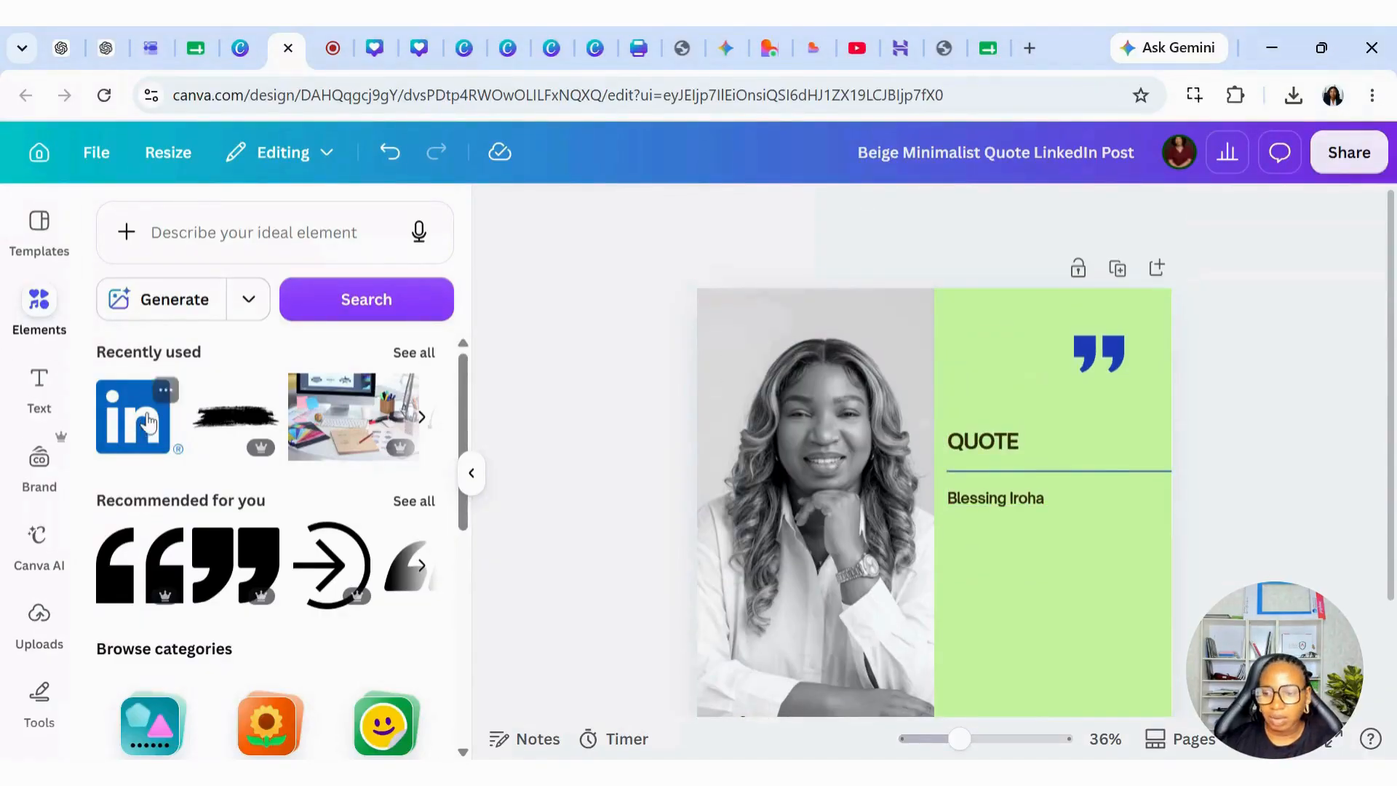
{"action": "left_click", "coordinate": [222, 422]}
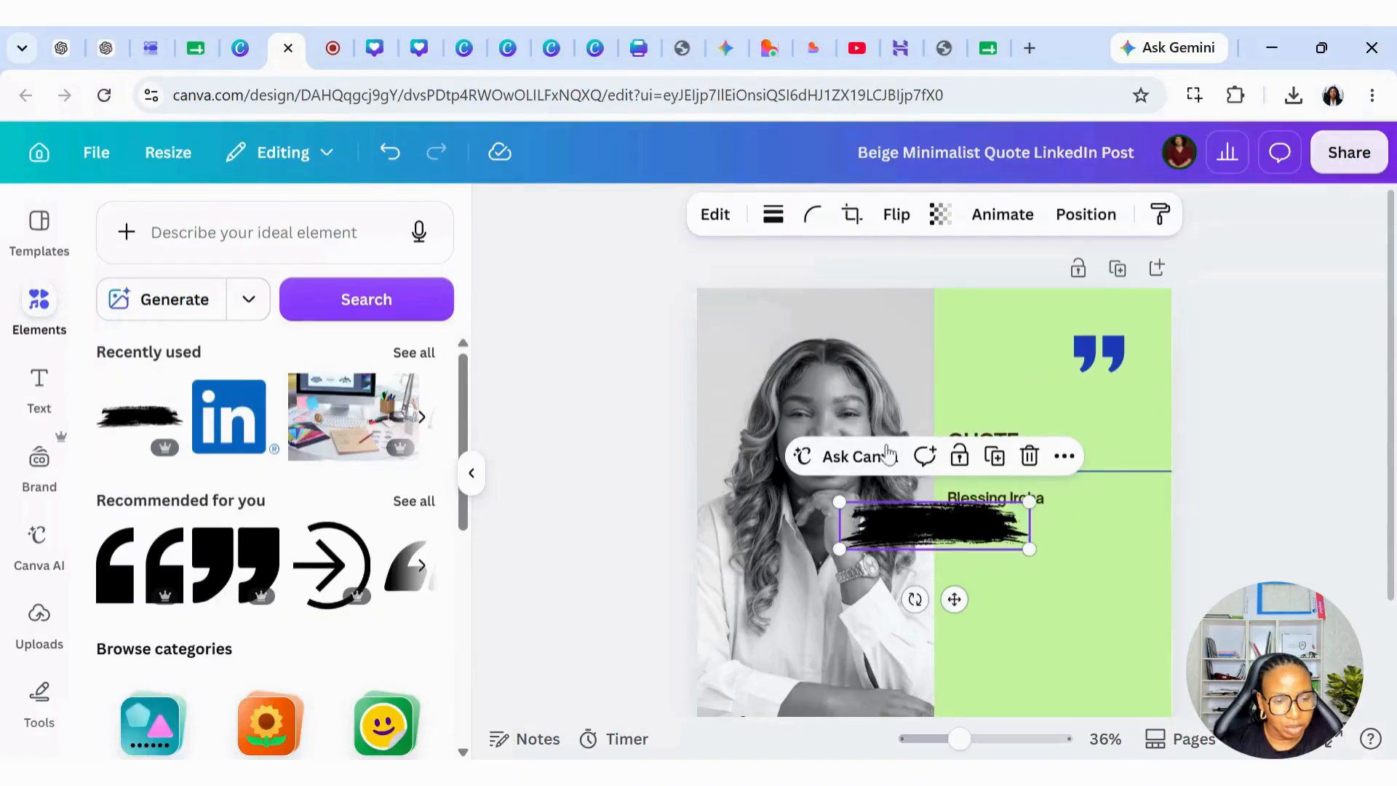
{"action": "mouse_move", "coordinate": [1029, 549]}
{"action": "left_mouse_down"}
{"action": "mouse_move", "coordinate": [954, 528]}
{"action": "mouse_move", "coordinate": [1036, 406]}
{"action": "mouse_move", "coordinate": [1019, 399]}
{"action": "left_mouse_up"}
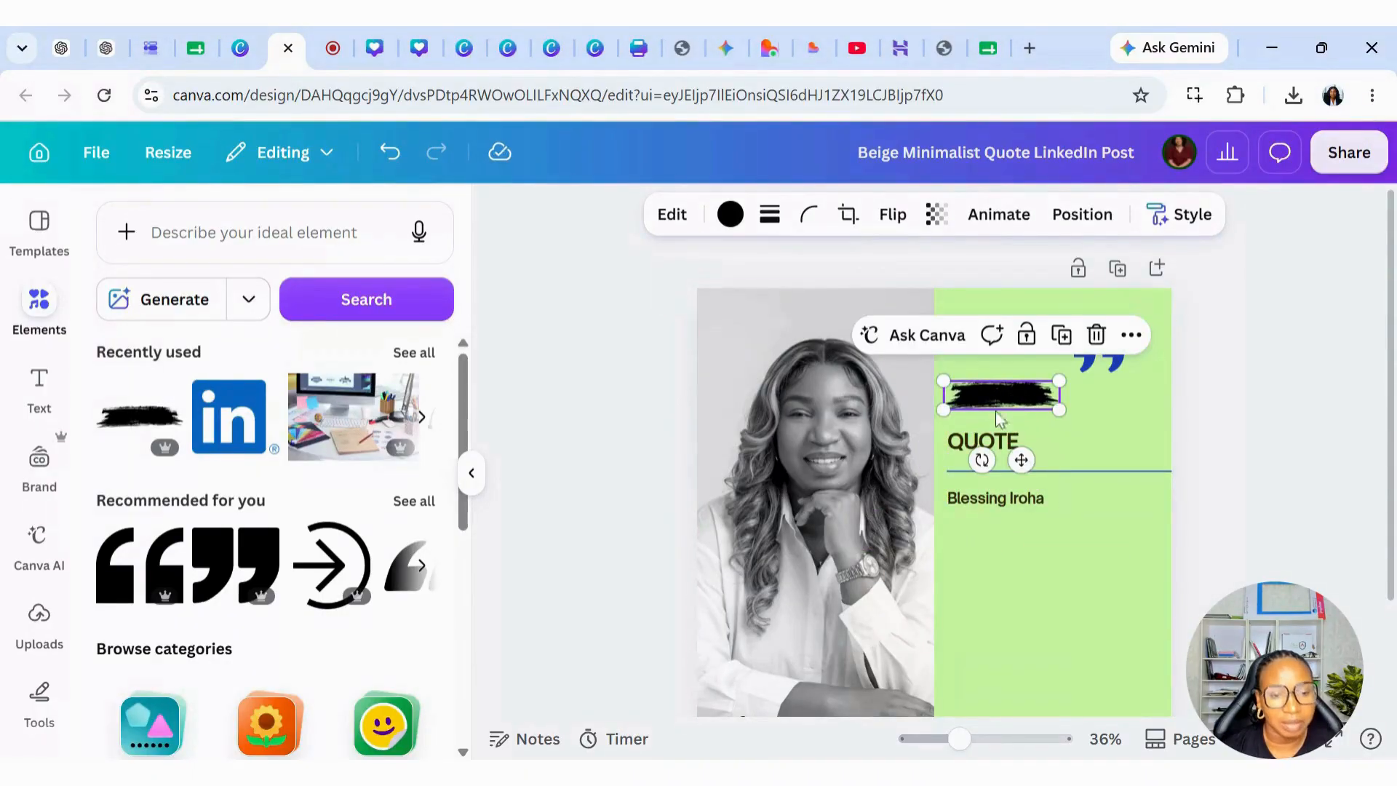
Add a heading reading "Tip No." and widen its text box so the text fits on one line
{"action": "left_click", "coordinate": [48, 393]}
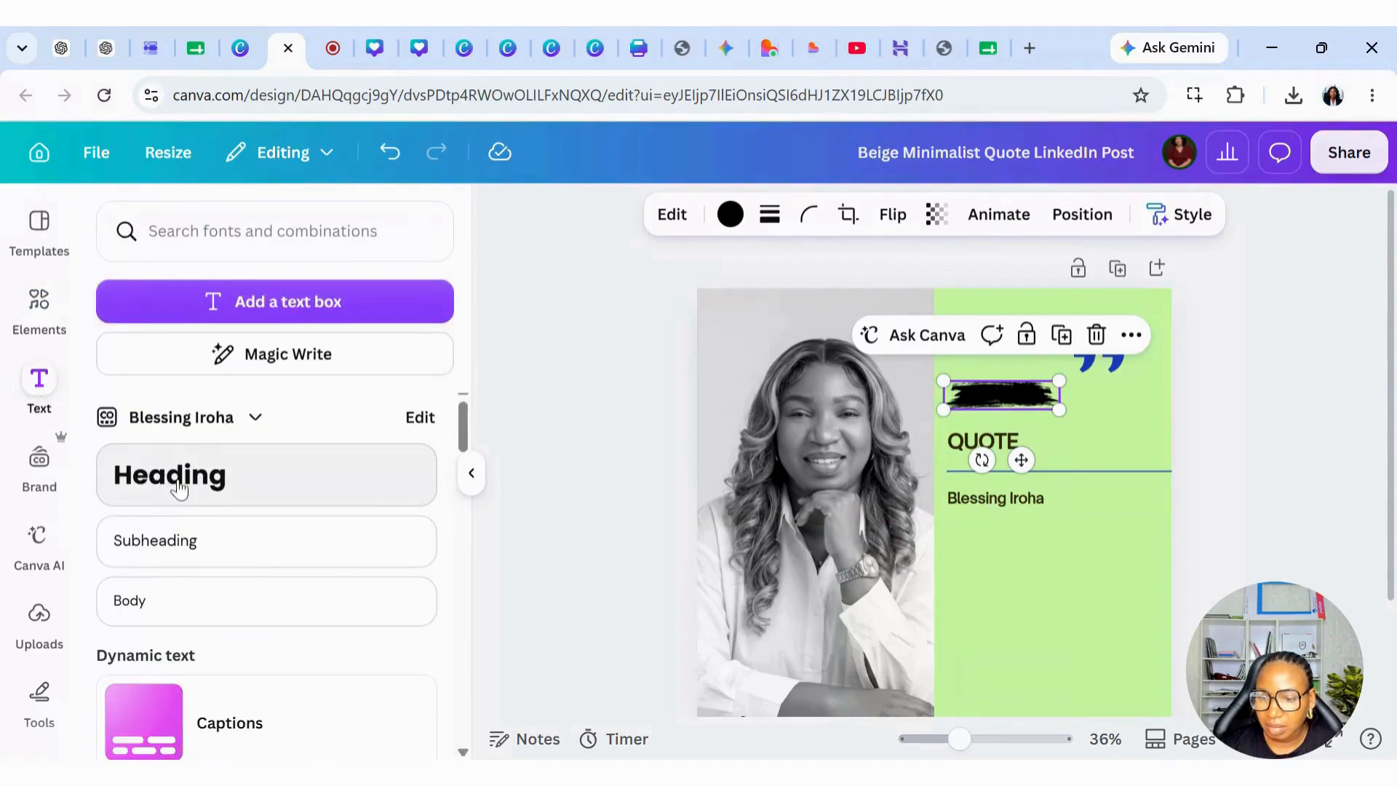
{"action": "left_click", "coordinate": [175, 477]}
{"action": "type", "text": "Tip No"}
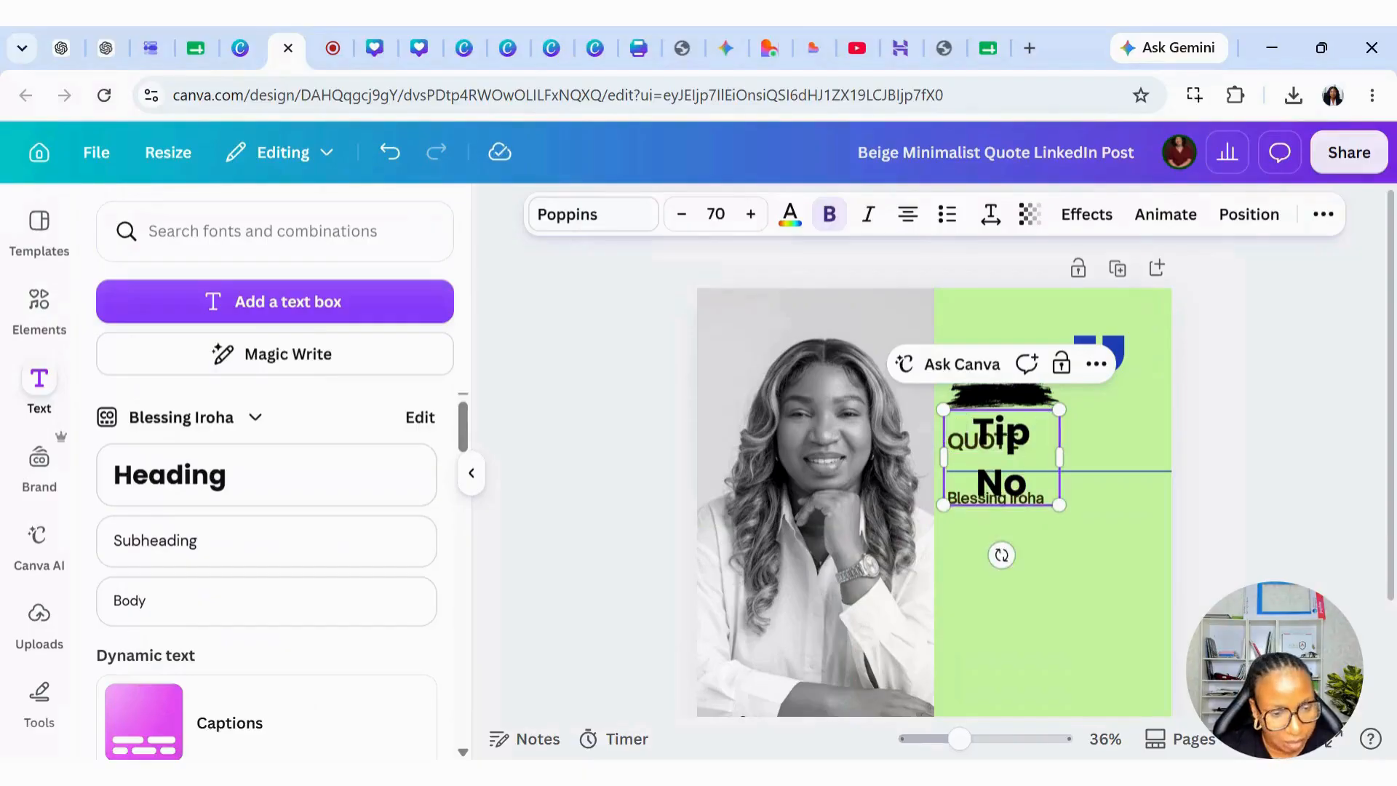
{"action": "type", "text": "."}
{"action": "left_click_drag", "start_coordinate": [1061, 457], "coordinate": [1139, 459]}
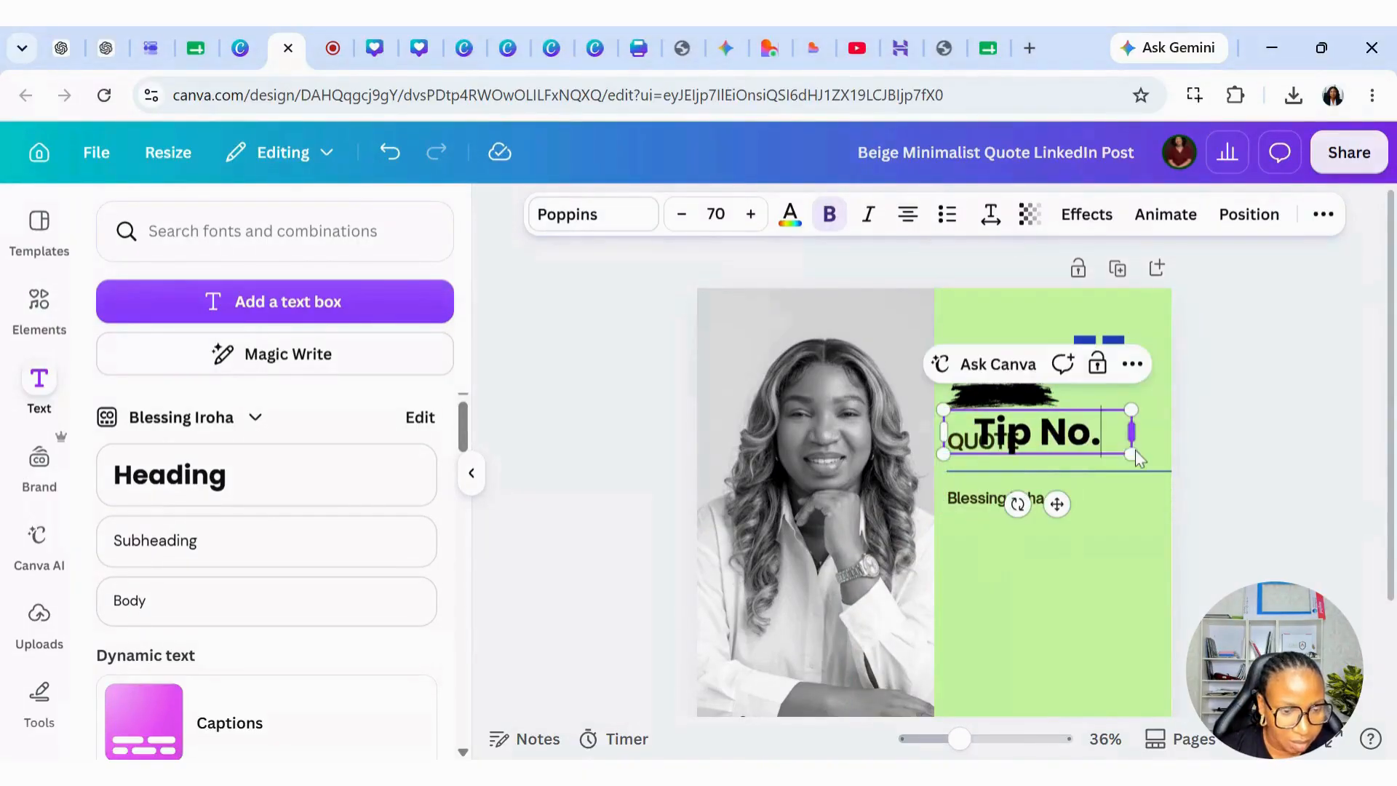
Change the "Tip No." heading's text color to white
{"action": "left_click", "coordinate": [790, 214]}
{"action": "left_click", "coordinate": [217, 374]}
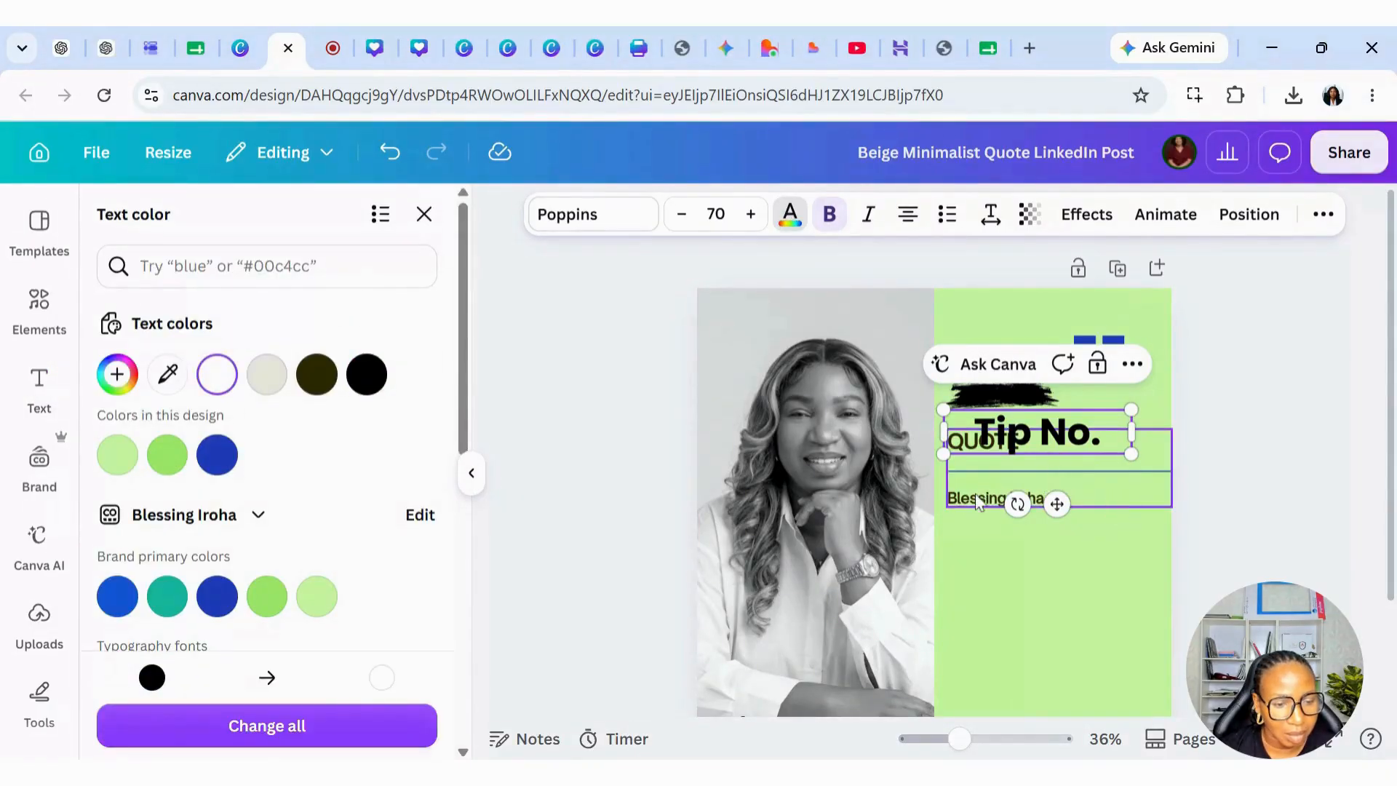
{"action": "left_click", "coordinate": [1018, 448]}
{"action": "left_click", "coordinate": [1019, 447]}
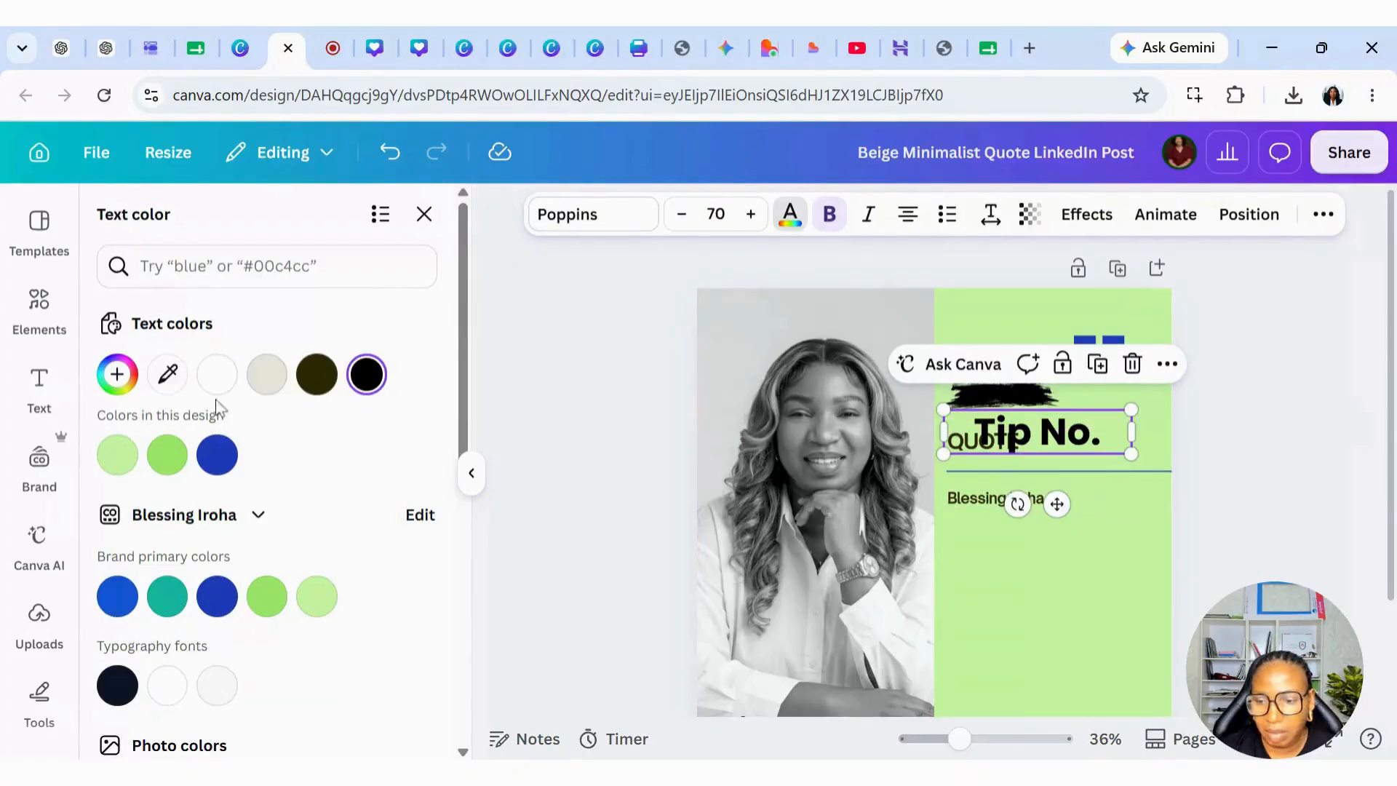
{"action": "left_click", "coordinate": [217, 374]}
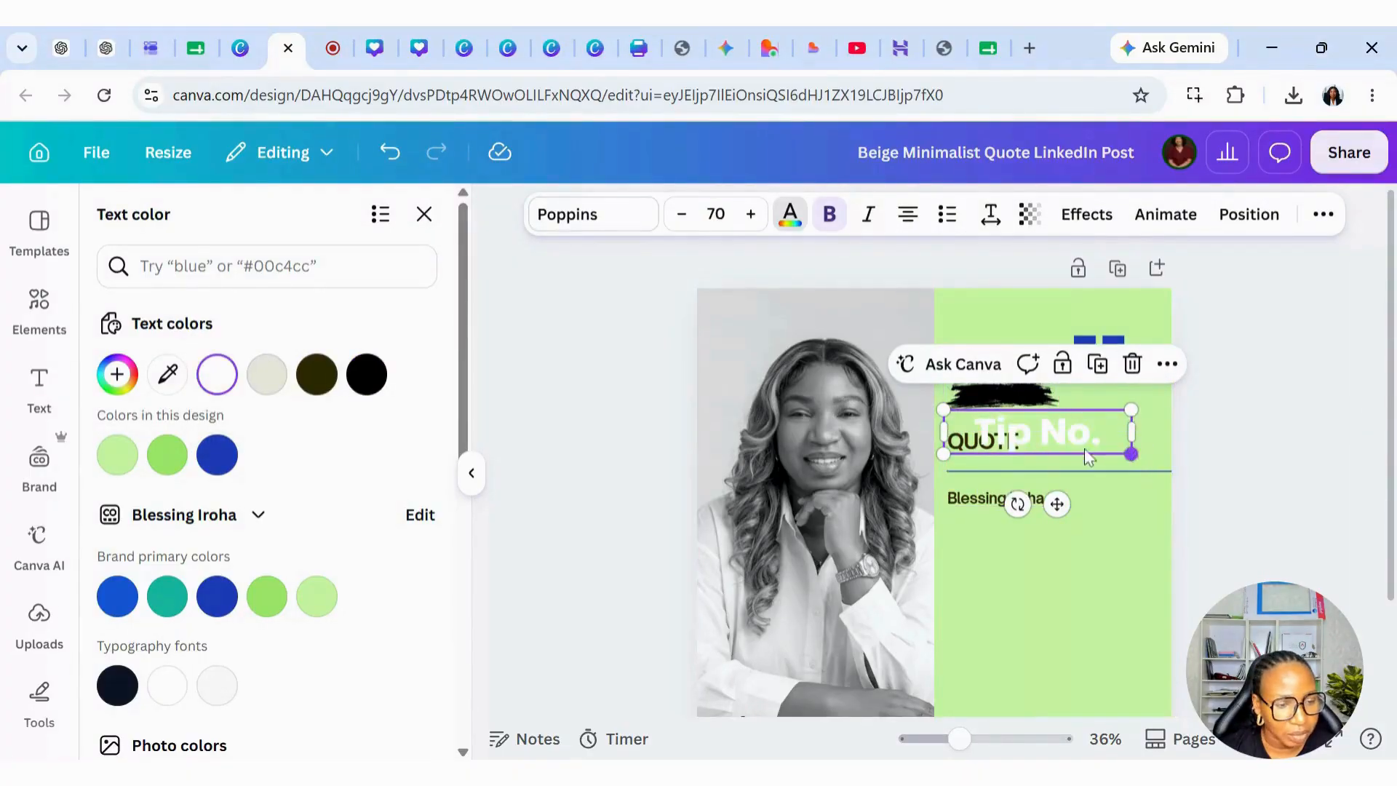
Fit the "Tip No." text onto the black brush stroke at size 30.4 and set its font to Poppins Medium
{"action": "left_click_drag", "start_coordinate": [1131, 454], "coordinate": [1028, 433]}
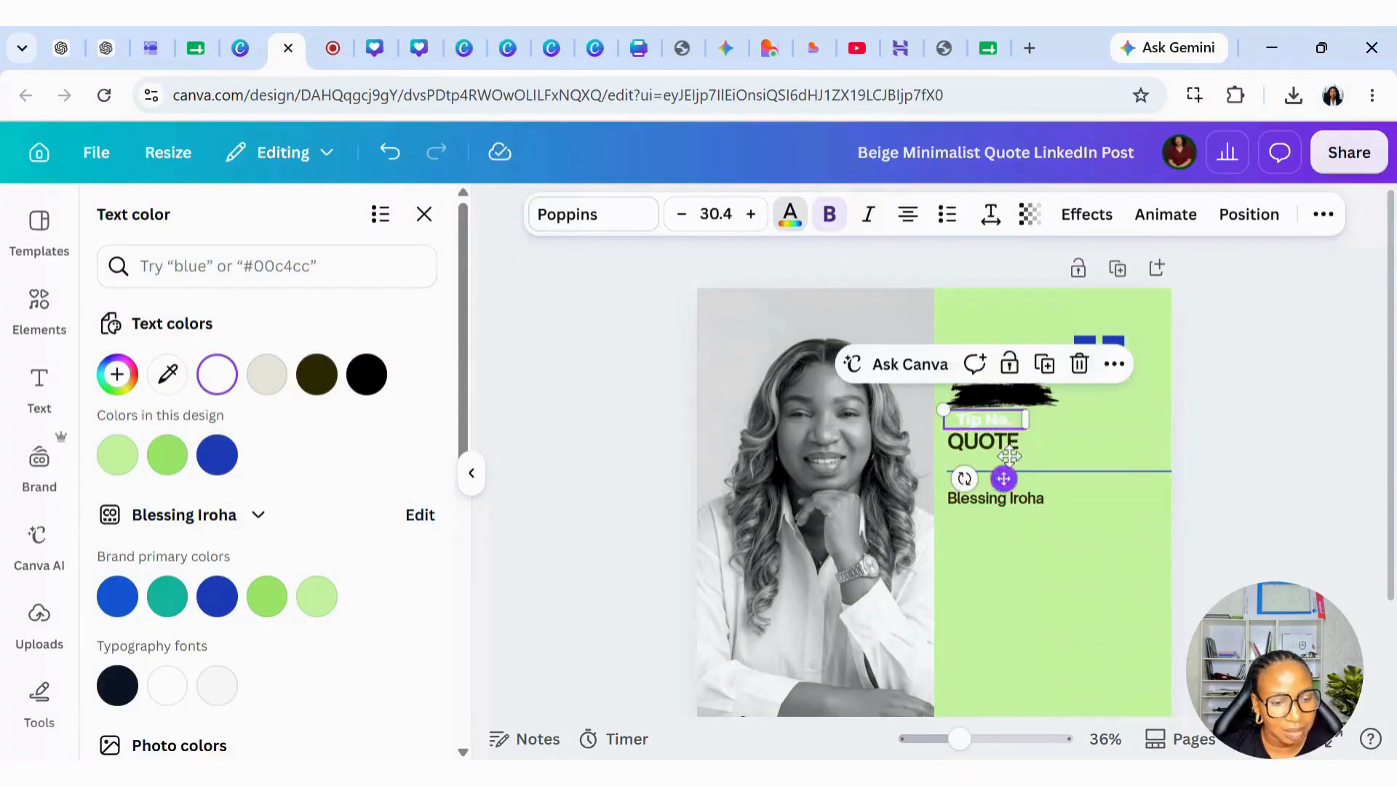
{"action": "mouse_move", "coordinate": [1005, 481]}
{"action": "left_mouse_down"}
{"action": "mouse_move", "coordinate": [1018, 441]}
{"action": "mouse_move", "coordinate": [1019, 456]}
{"action": "left_mouse_up"}
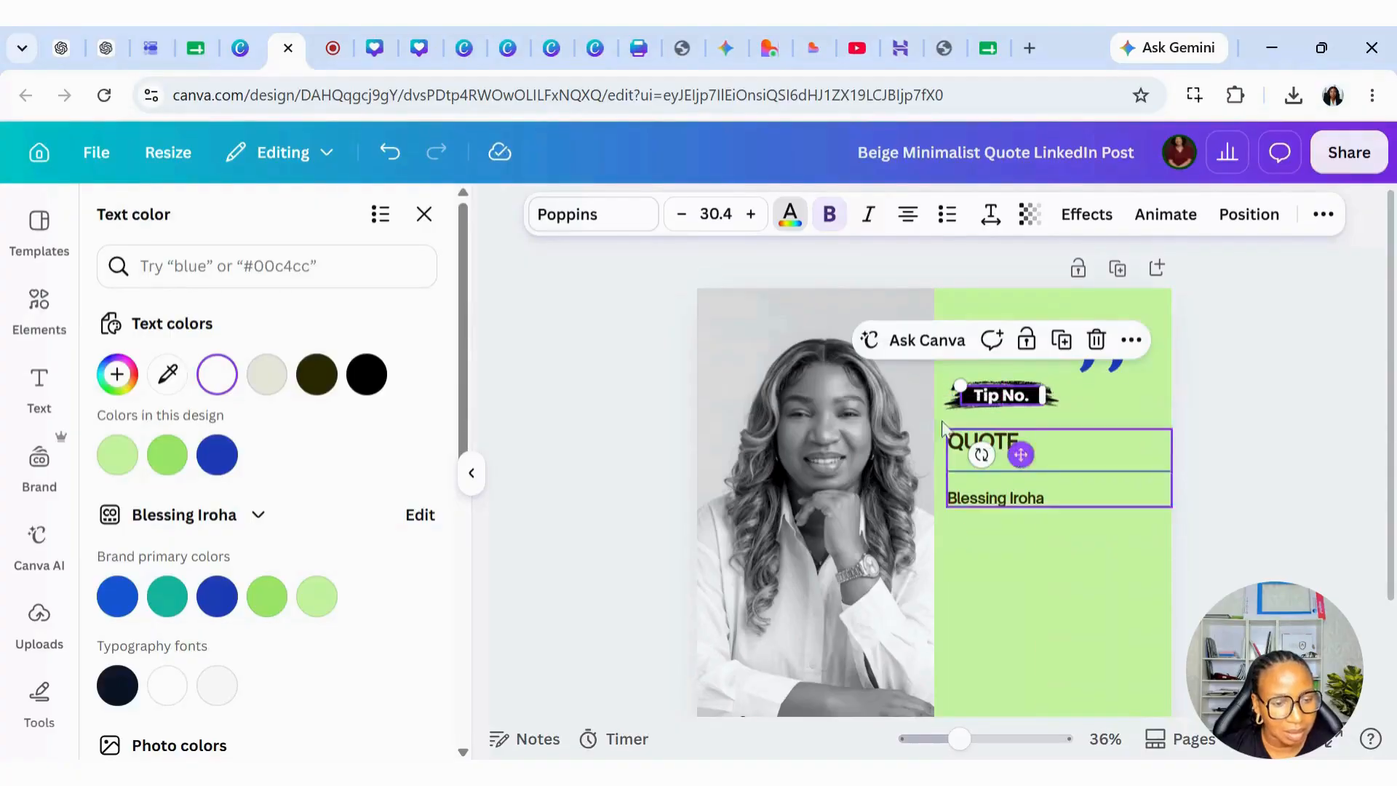
{"action": "left_click", "coordinate": [563, 213]}
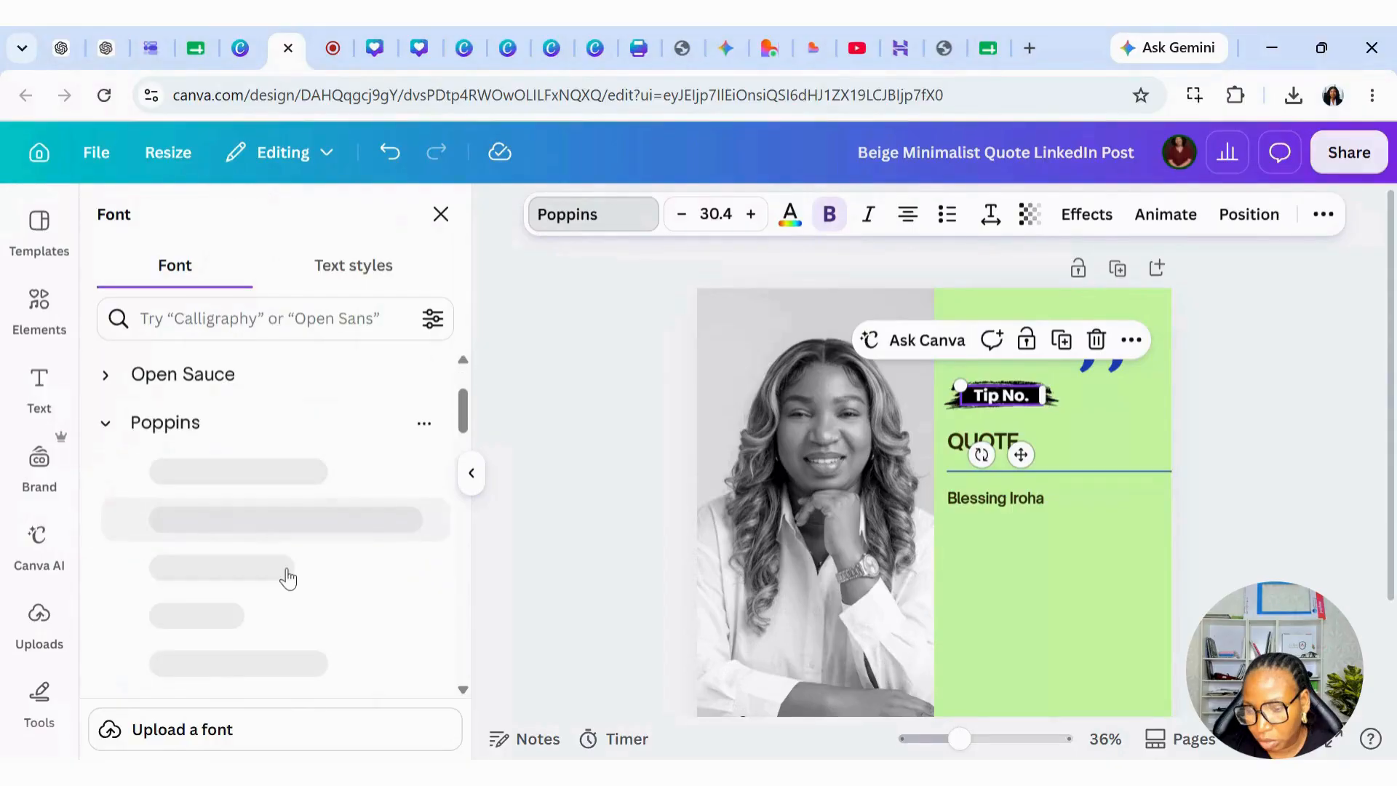
{"action": "left_click", "coordinate": [191, 663]}
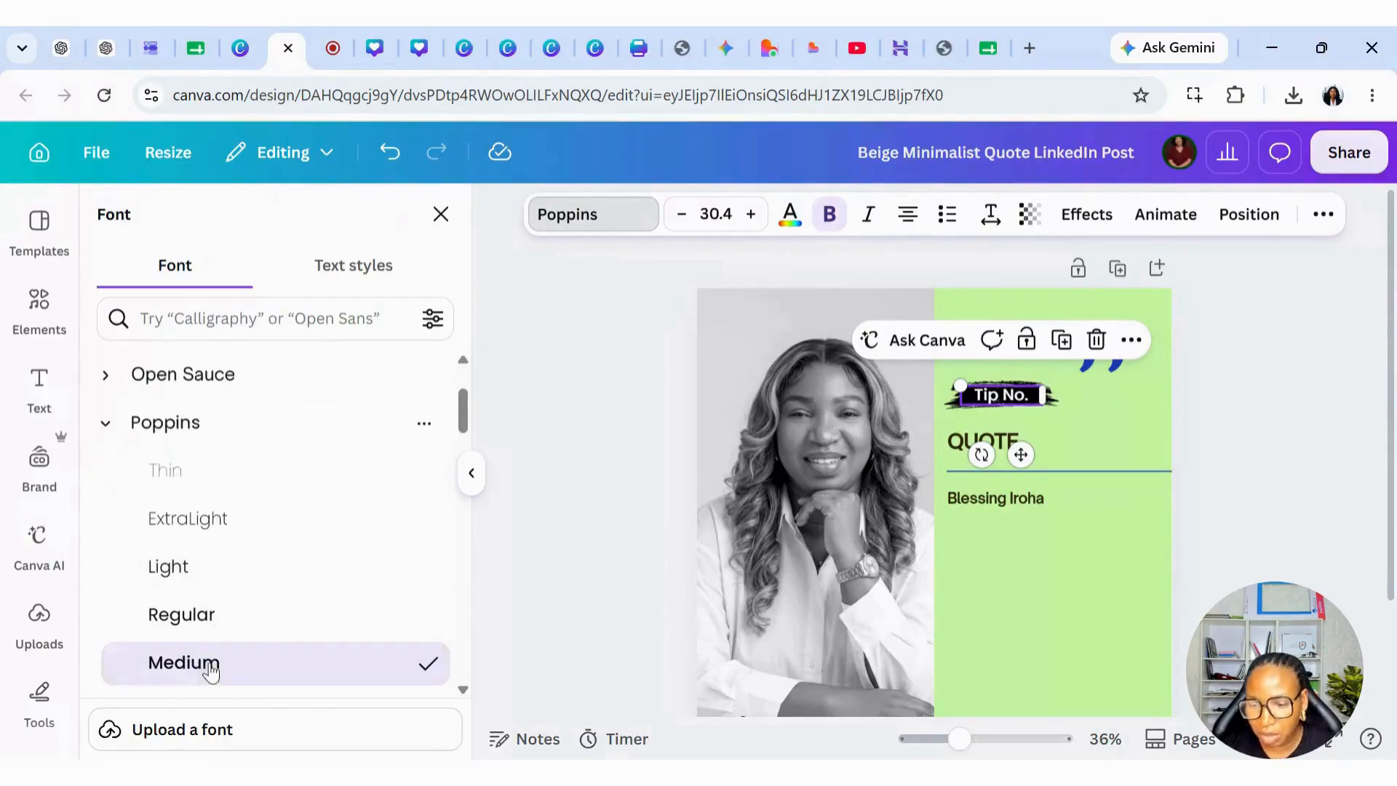
Recolor the QUOTE text with the brand's dark navy typography color and apply the change to all matching text on the page
{"action": "left_click", "coordinate": [1077, 463]}
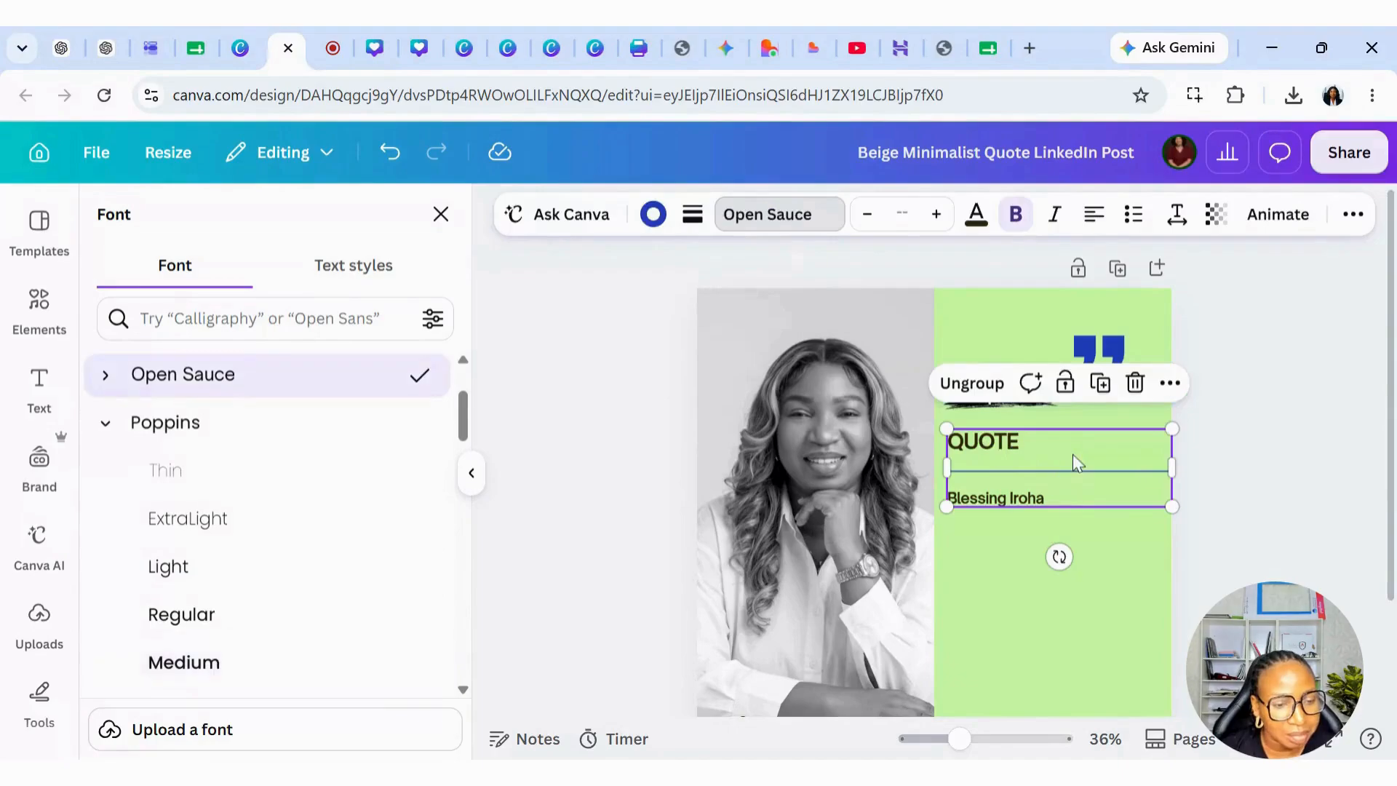
{"action": "left_click", "coordinate": [991, 447]}
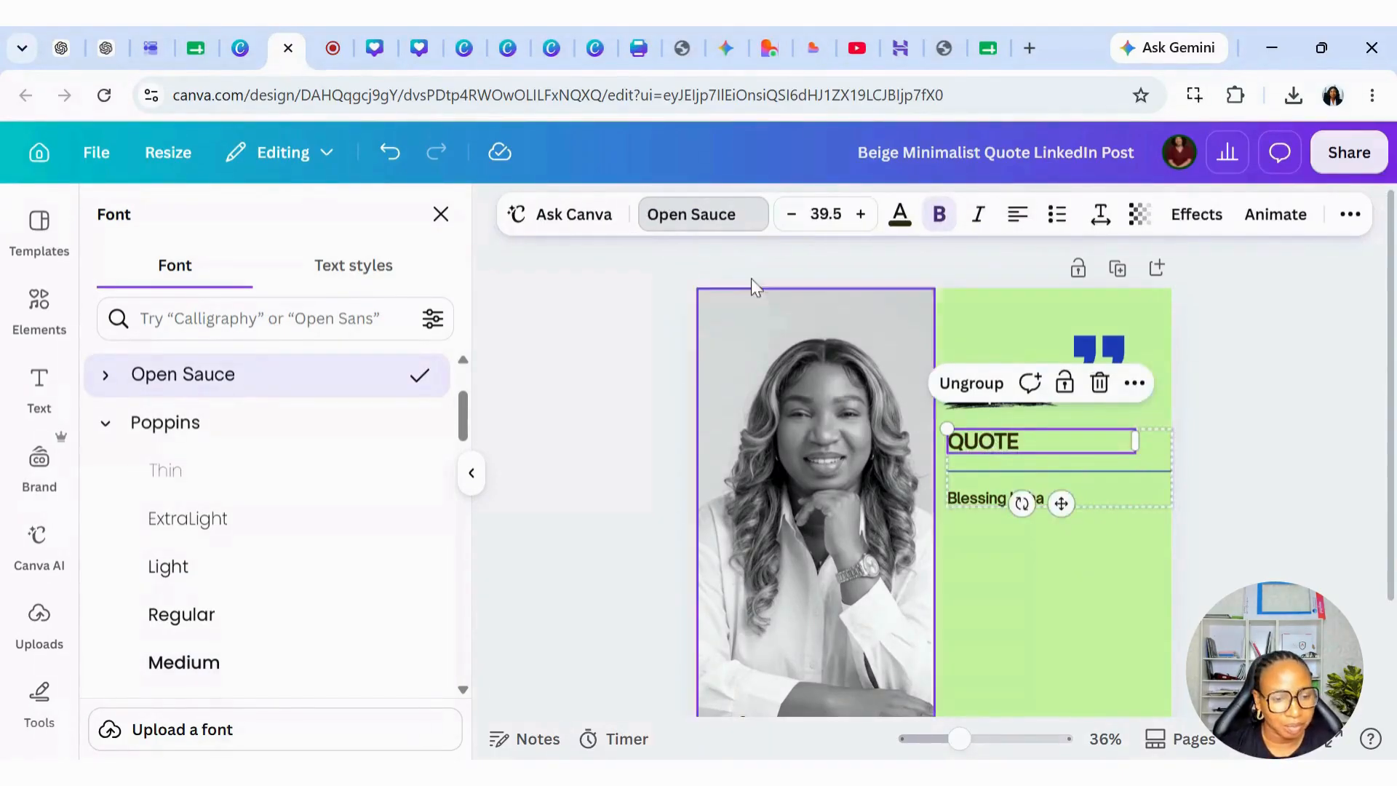
{"action": "left_click", "coordinate": [899, 227]}
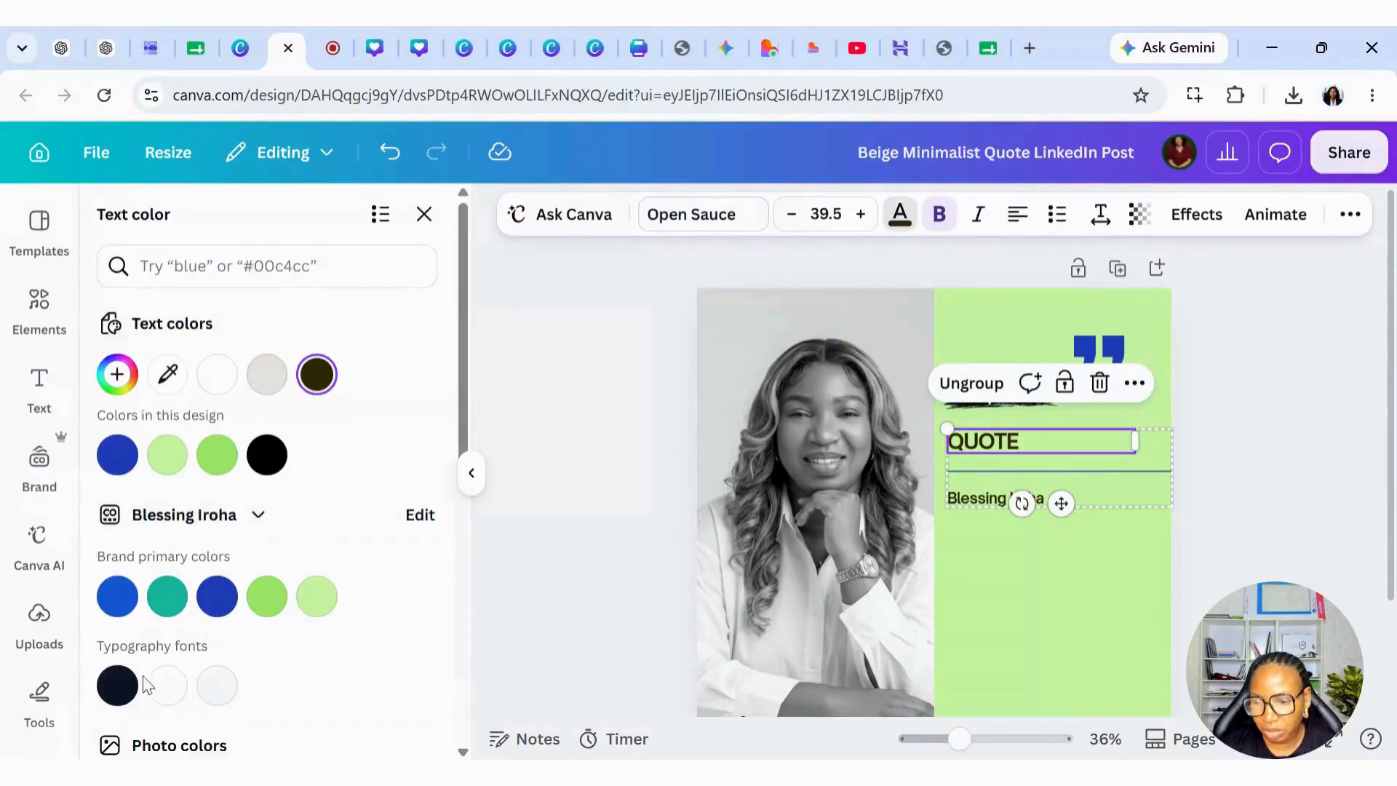
{"action": "left_click", "coordinate": [119, 685]}
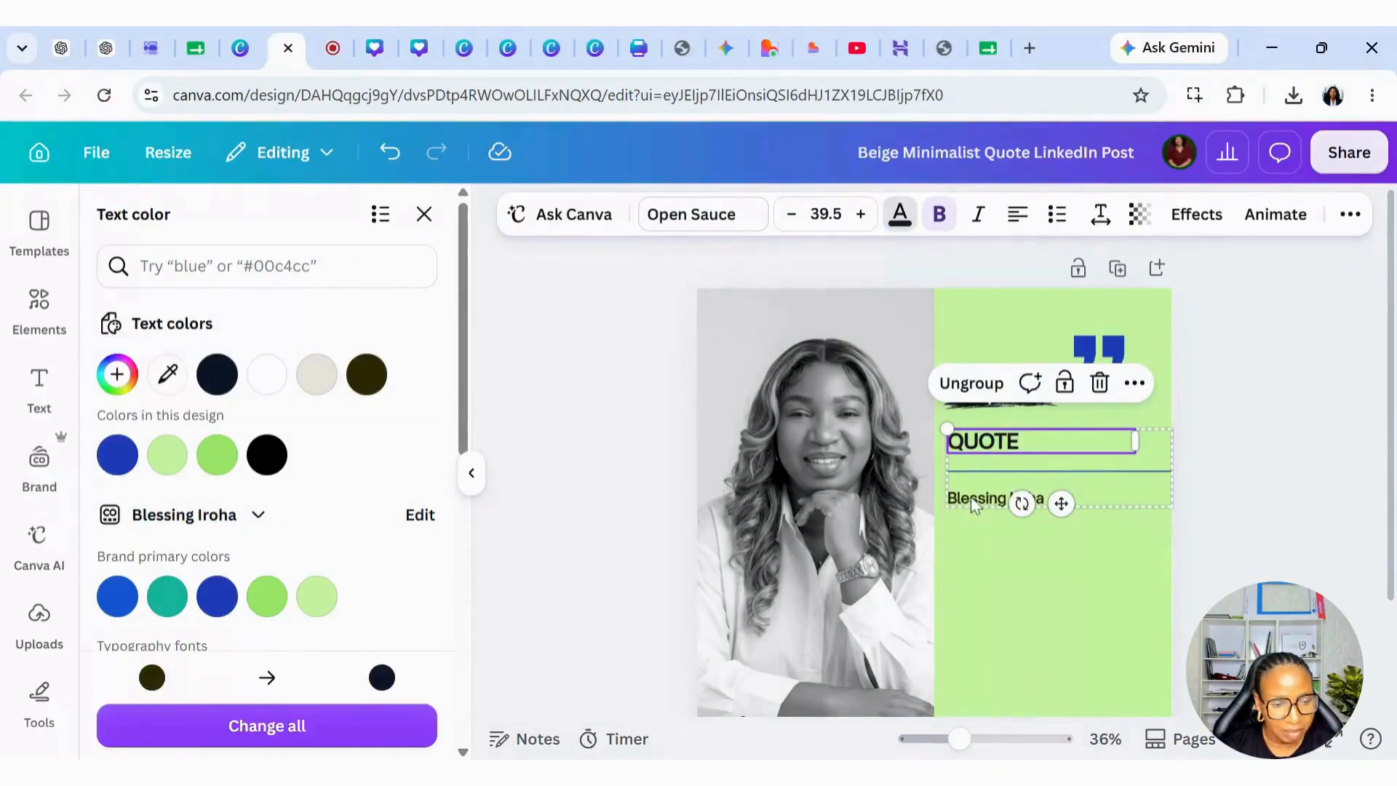
{"action": "left_click", "coordinate": [239, 724]}
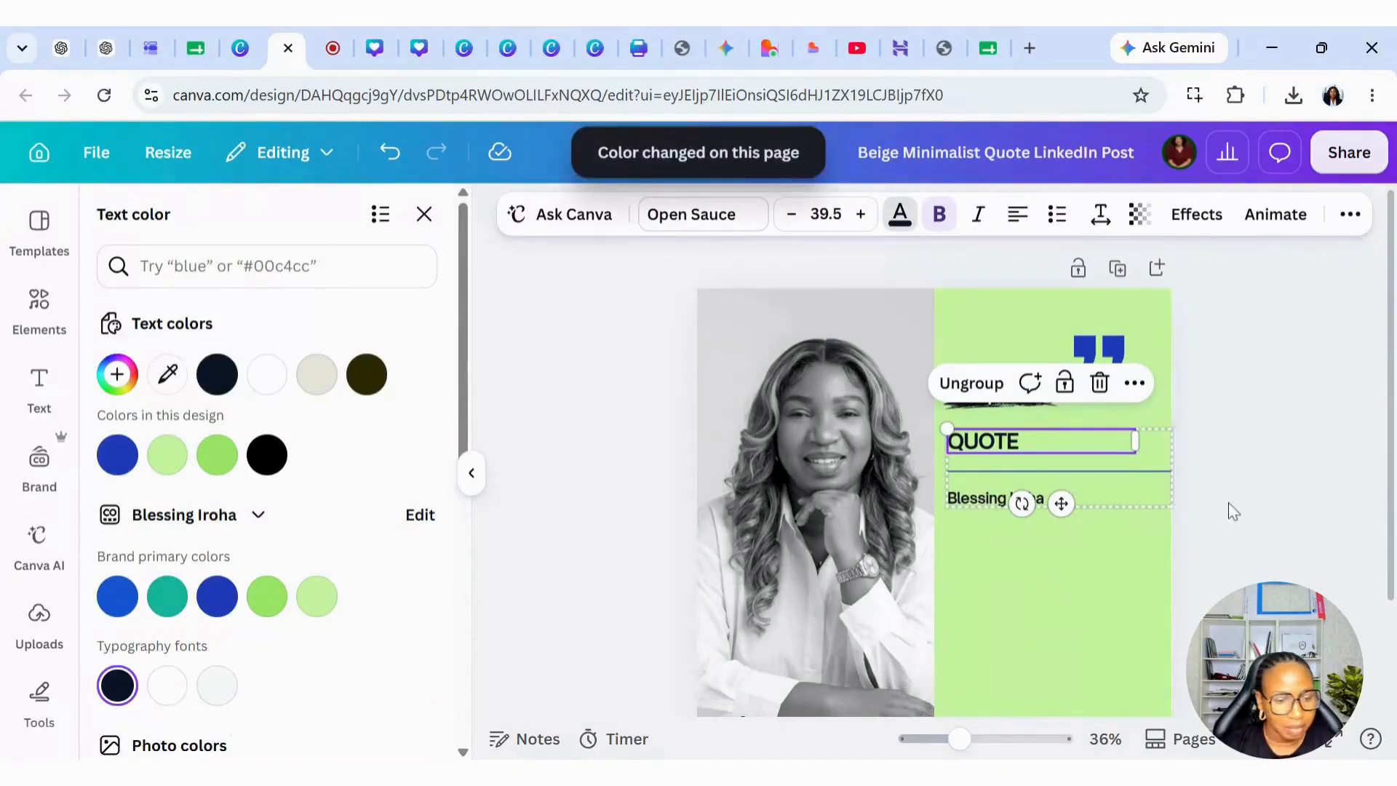
{"action": "scroll", "coordinate": [1234, 512], "scroll_direction": "down", "scroll_amount": 2}
{"action": "key", "text": "Escape"}
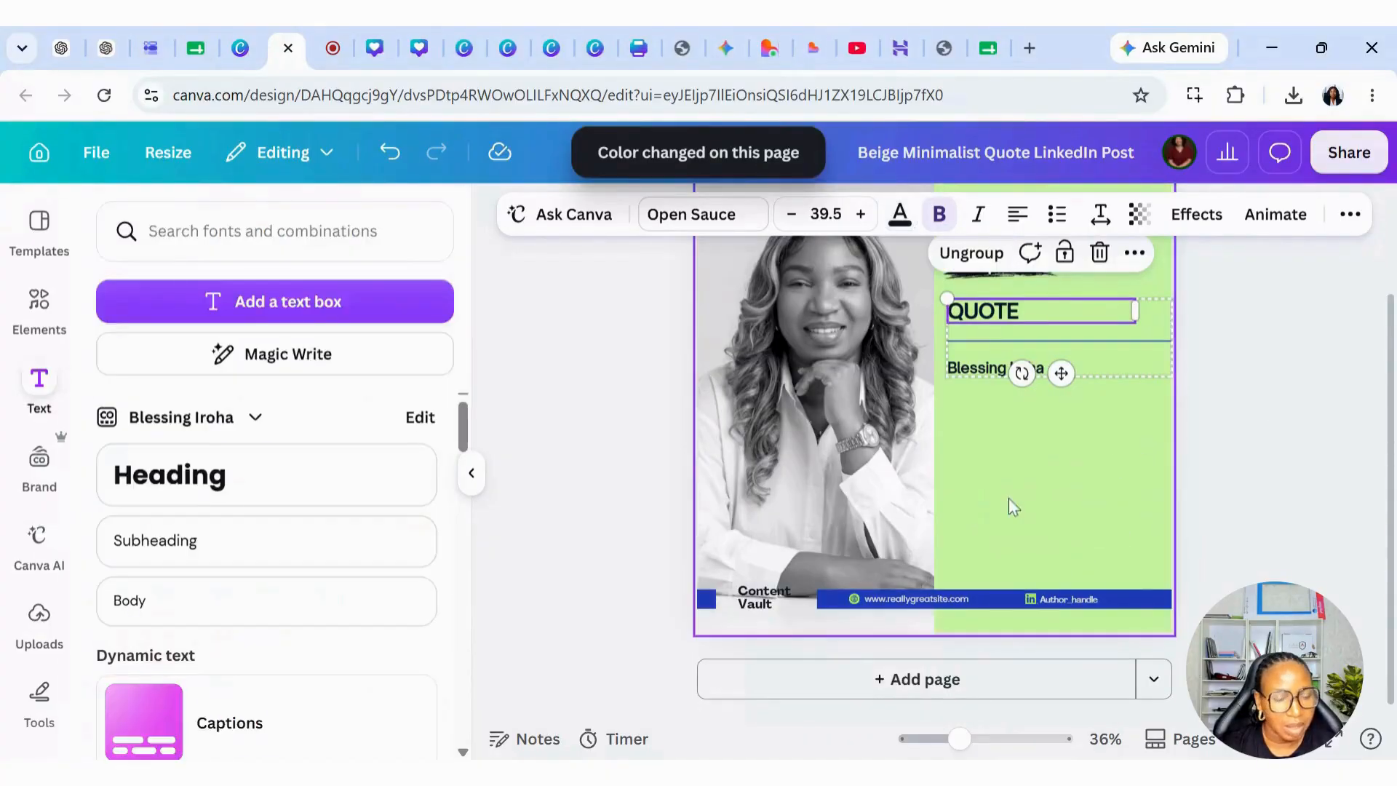
{"action": "left_click", "coordinate": [1017, 483]}
{"action": "scroll", "coordinate": [1062, 437], "scroll_direction": "up", "scroll_amount": 2}
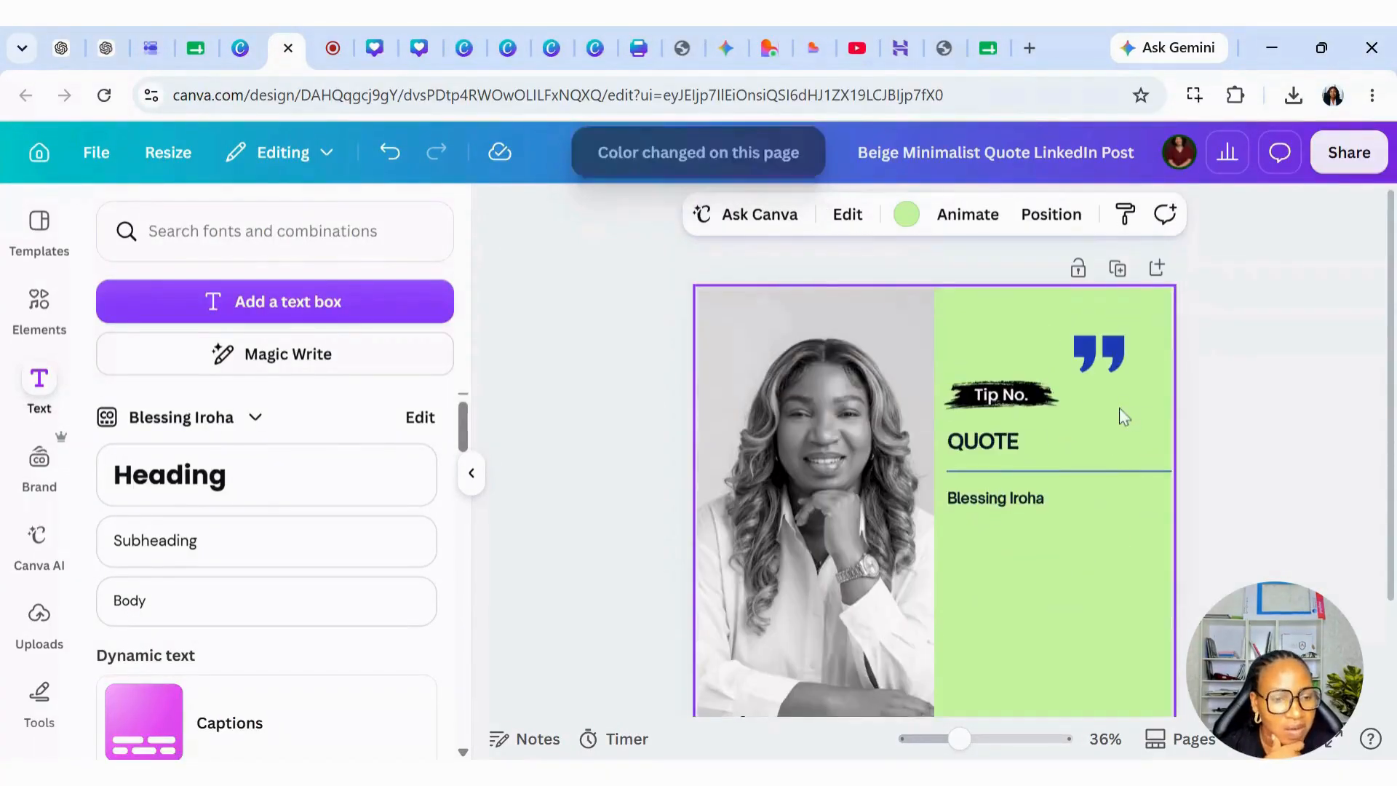
Set the portrait photo's saturation to -54 to bring back some of its color
{"action": "scroll", "coordinate": [1124, 416], "scroll_direction": "down", "scroll_amount": 2}
{"action": "left_click", "coordinate": [818, 407]}
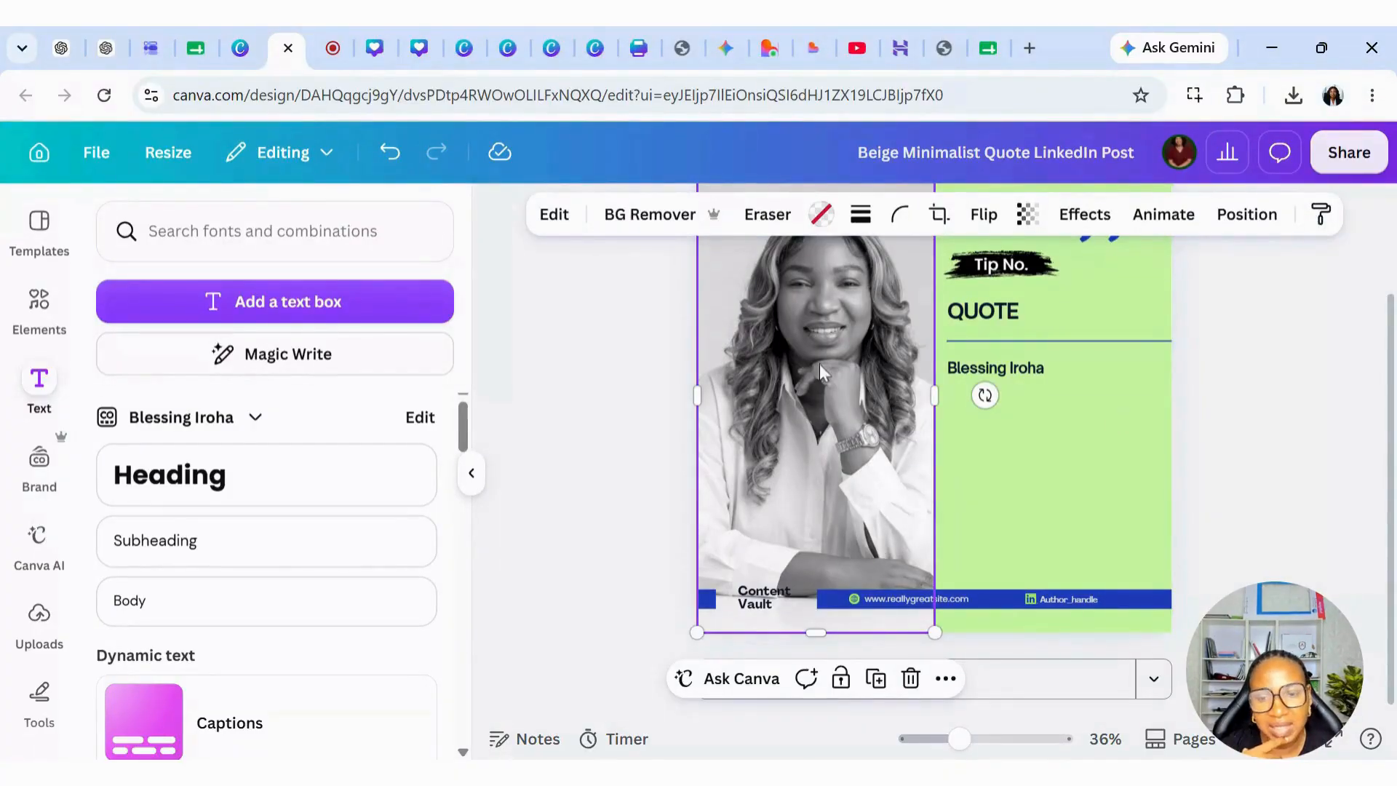
{"action": "left_click", "coordinate": [567, 221]}
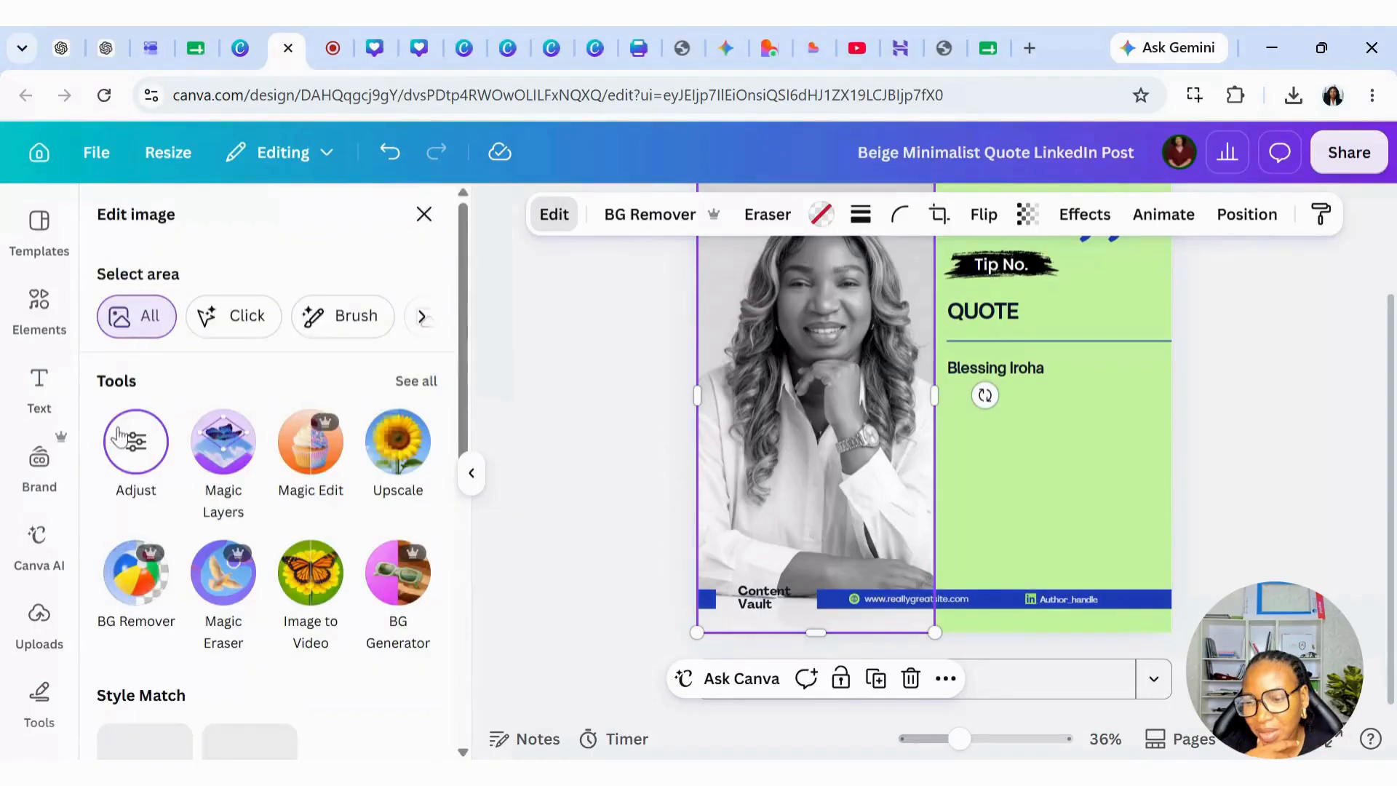
{"action": "left_click", "coordinate": [120, 437]}
{"action": "scroll", "coordinate": [234, 545], "scroll_direction": "down", "scroll_amount": 5}
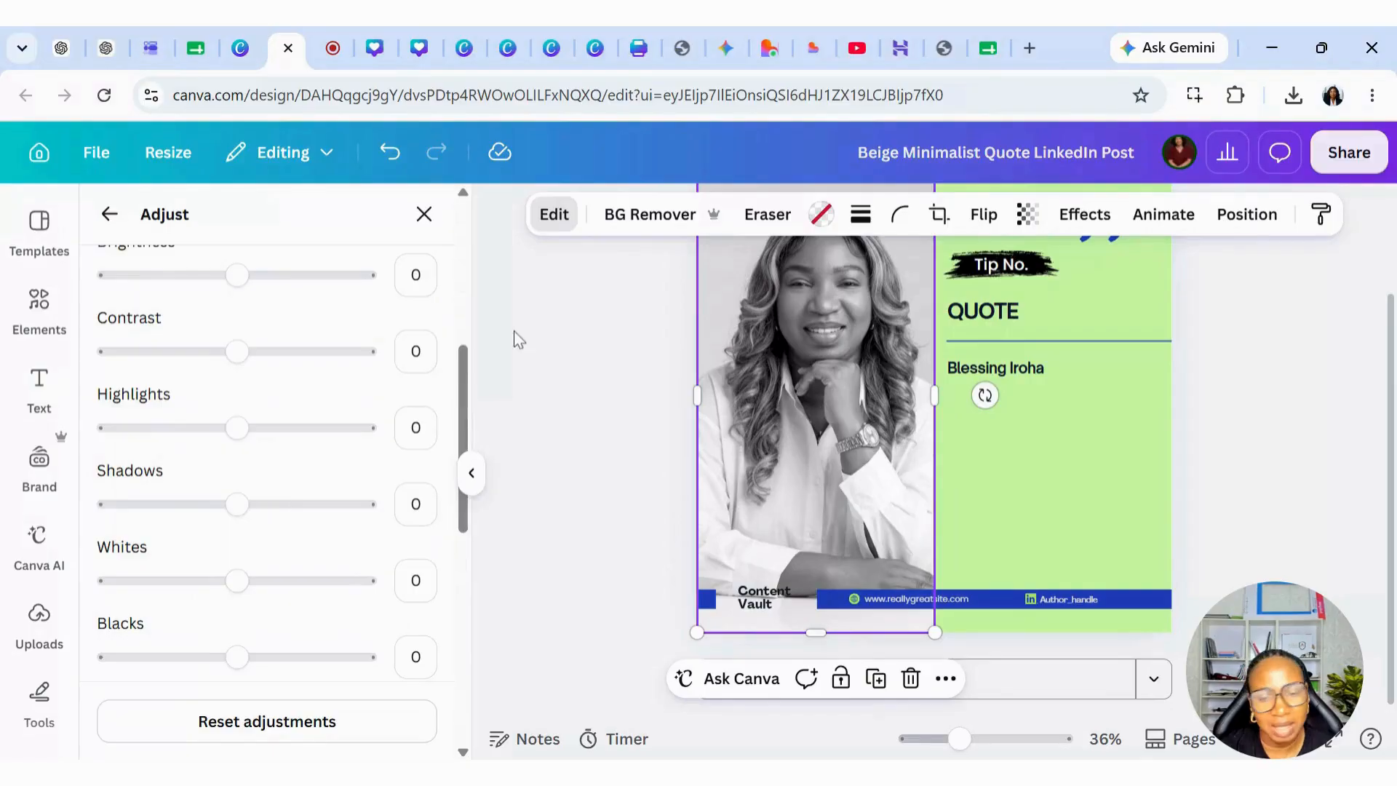
{"action": "scroll", "coordinate": [241, 436], "scroll_direction": "down", "scroll_amount": 5}
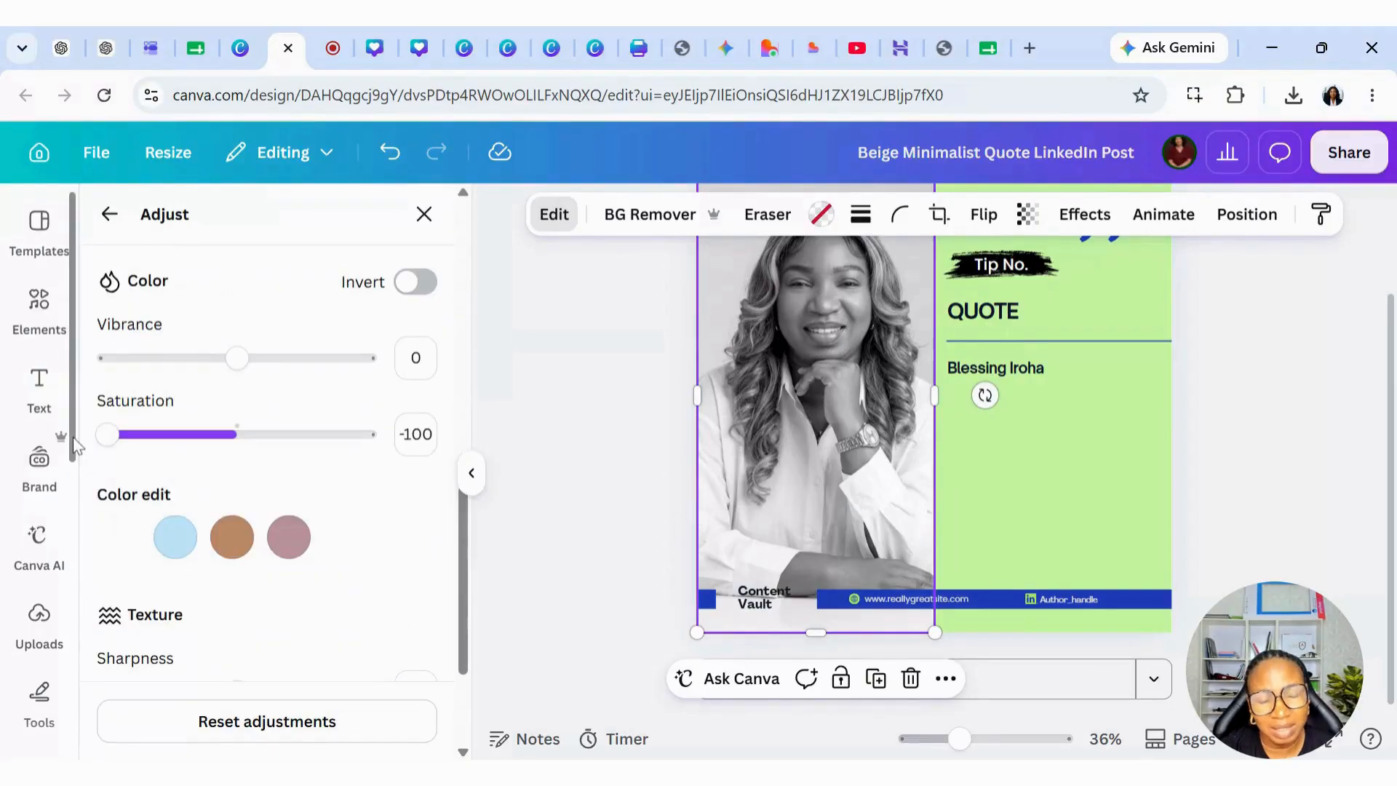
{"action": "left_click_drag", "start_coordinate": [103, 447], "coordinate": [166, 447]}
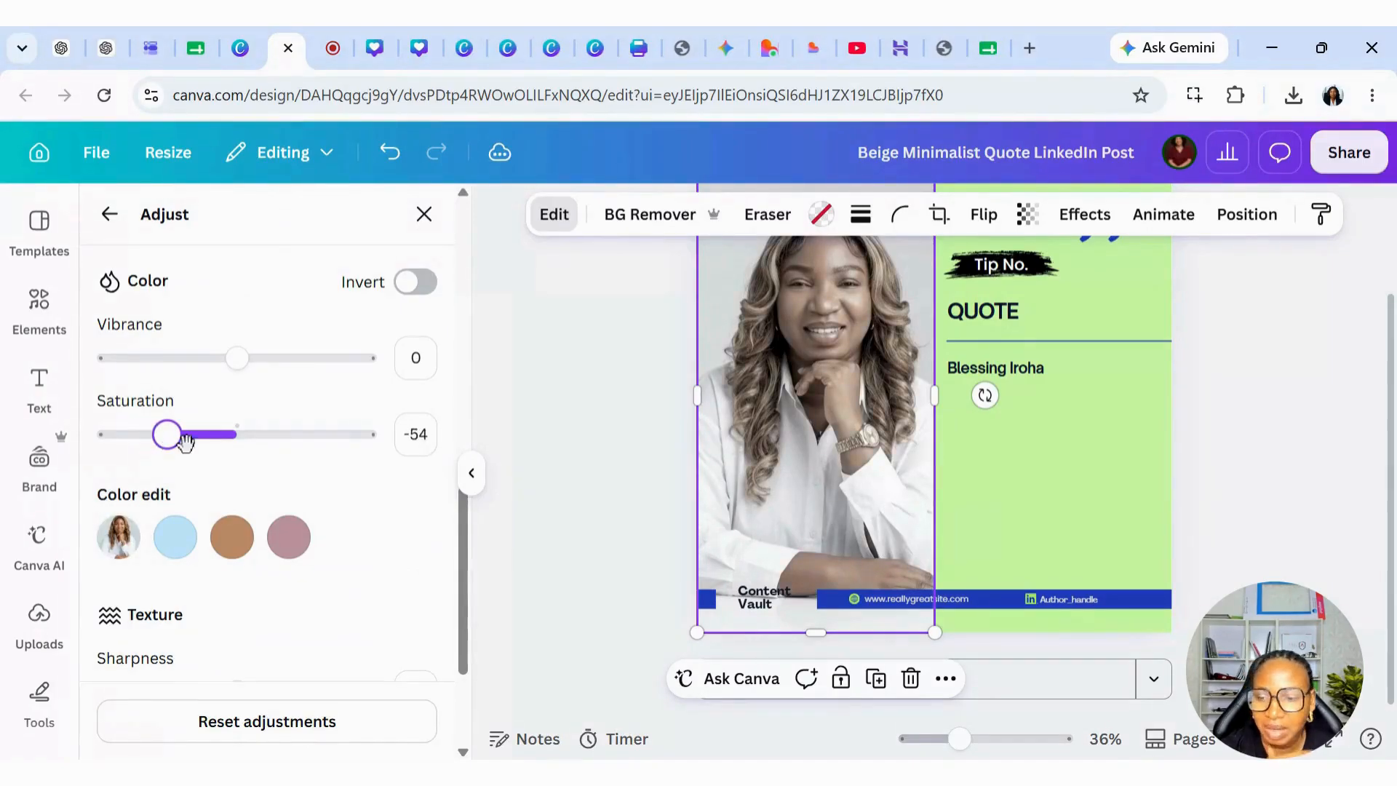
{"action": "left_click", "coordinate": [424, 214]}
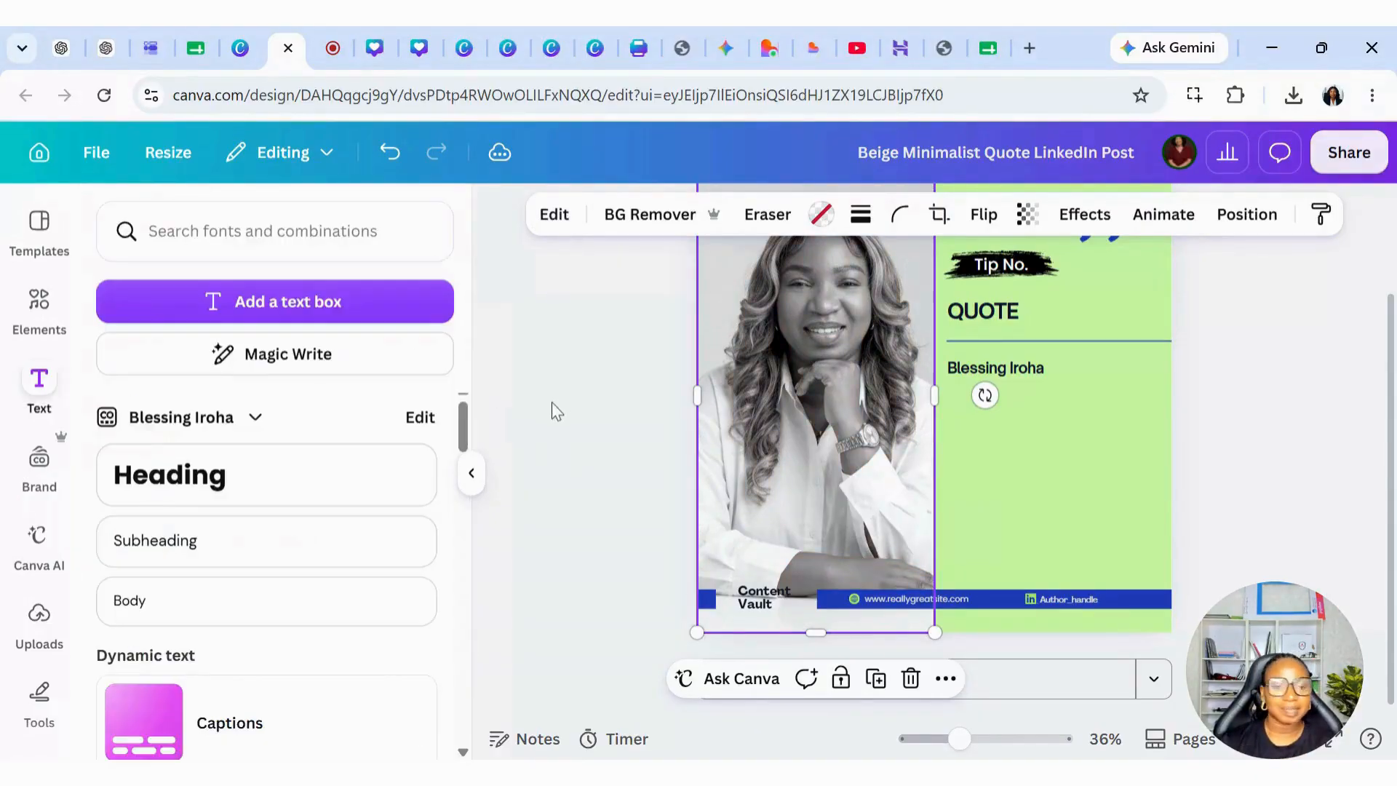
{"action": "left_click", "coordinate": [552, 409]}
{"action": "left_click", "coordinate": [470, 480]}
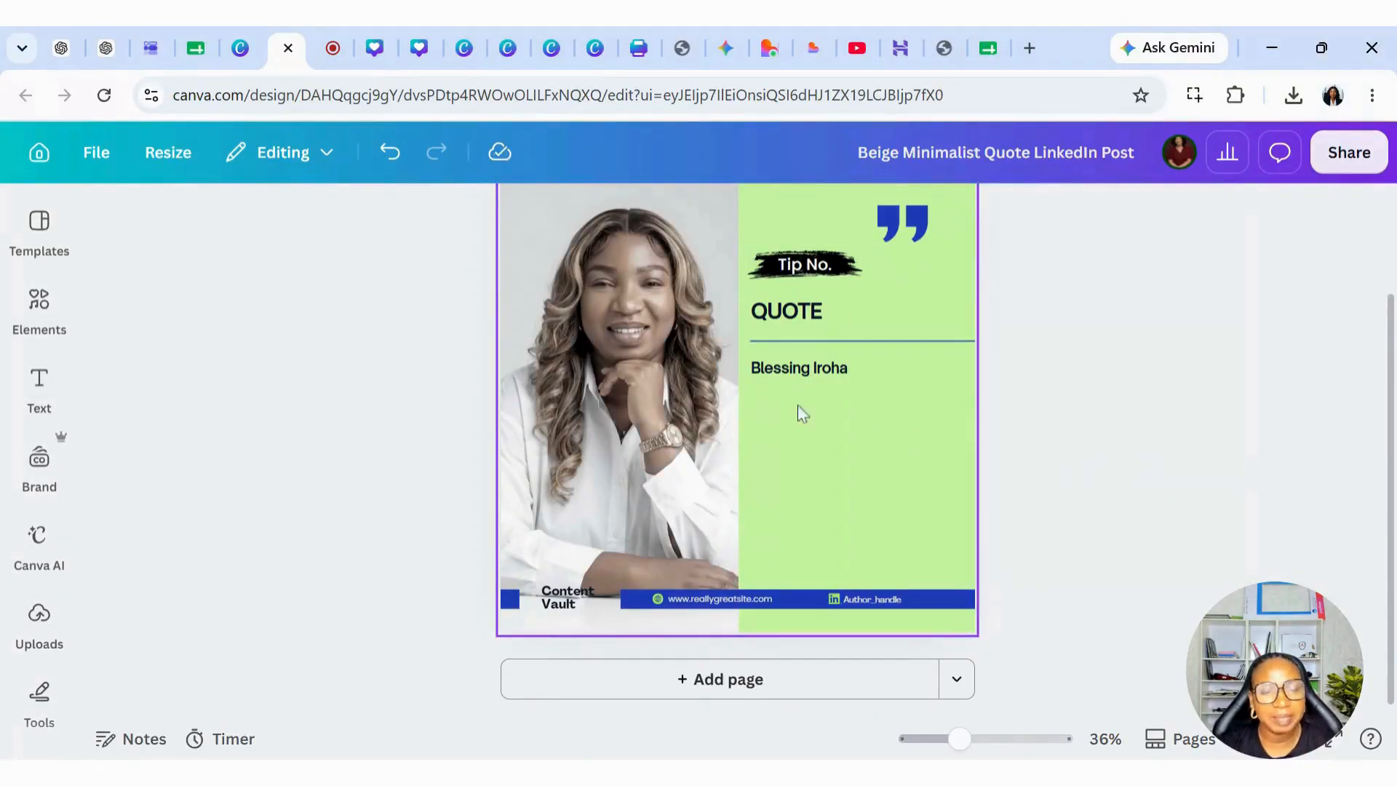
{"action": "scroll", "coordinate": [993, 305], "scroll_direction": "up", "scroll_amount": 2}
{"action": "scroll", "coordinate": [993, 312], "scroll_direction": "down", "scroll_amount": 2}
{"action": "scroll", "coordinate": [991, 306], "scroll_direction": "up", "scroll_amount": 2}
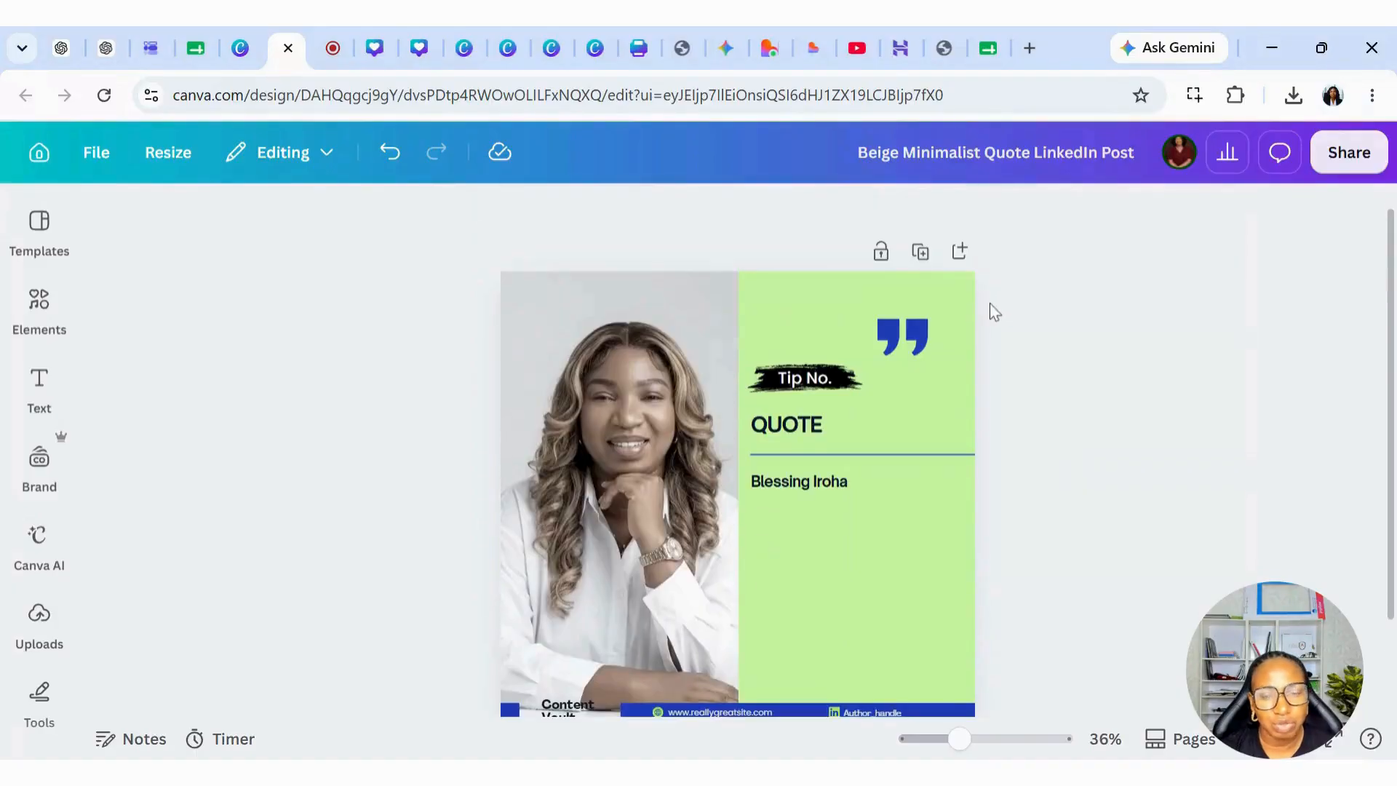
Open the Bulk create app for the quote design
{"action": "scroll", "coordinate": [29, 640], "scroll_direction": "down", "scroll_amount": 4}
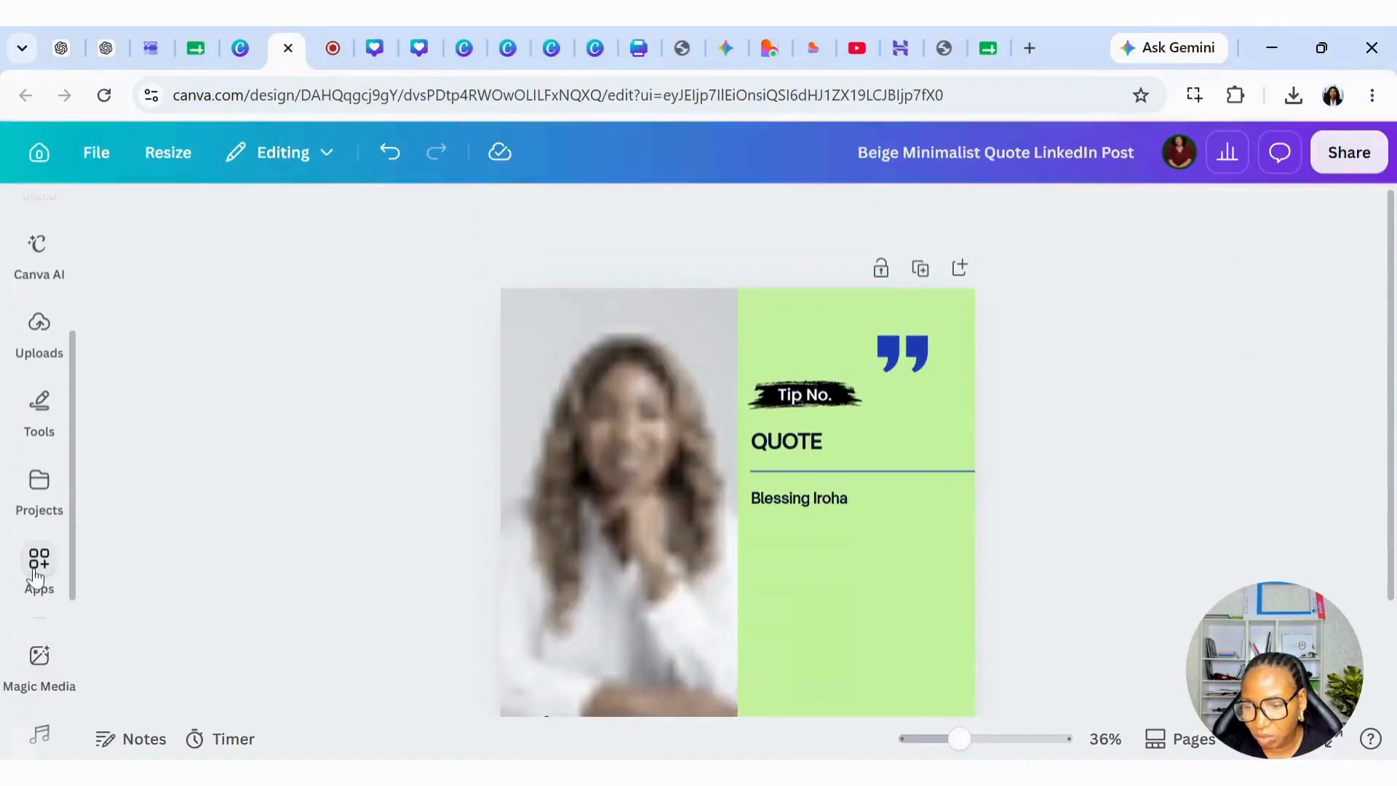
{"action": "left_click", "coordinate": [29, 591]}
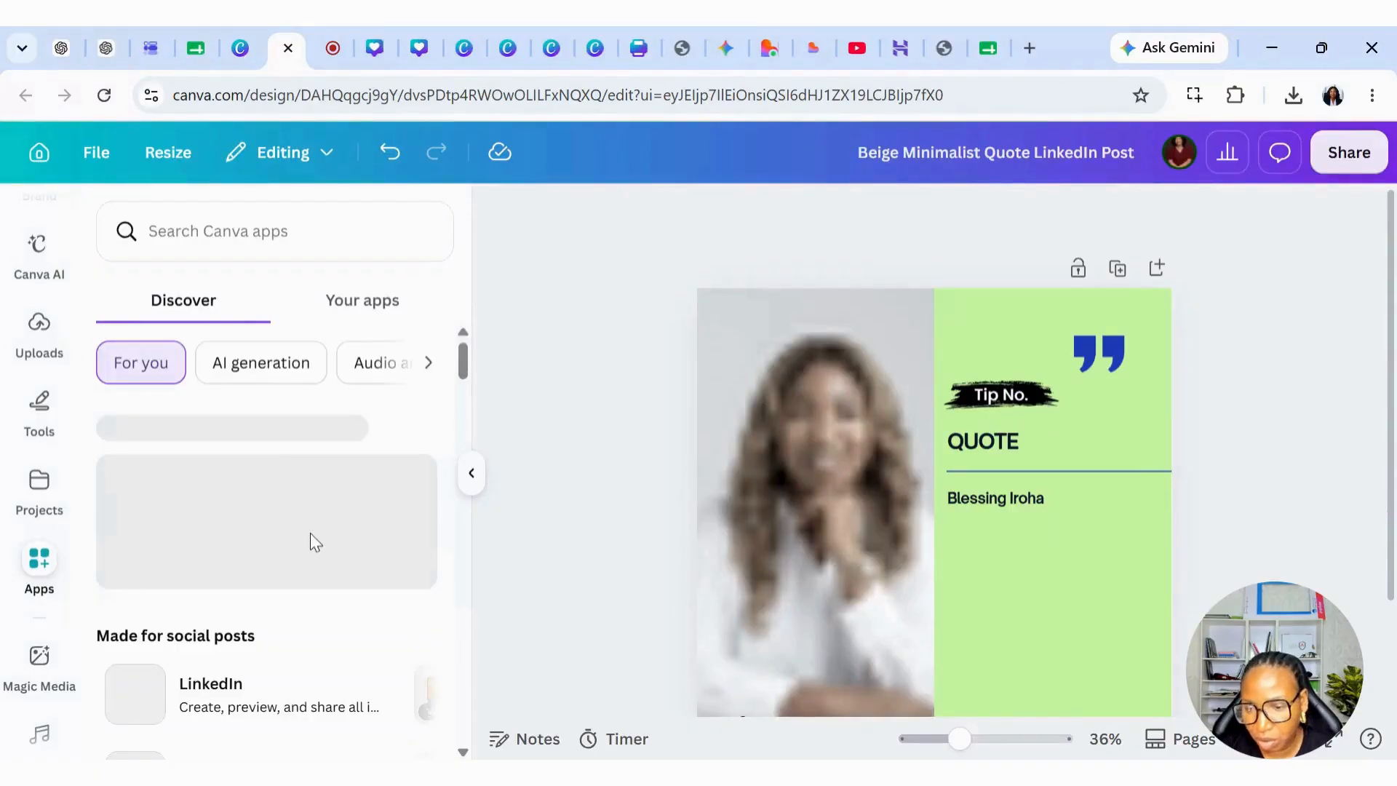
{"action": "scroll", "coordinate": [311, 535], "scroll_direction": "down", "scroll_amount": 5}
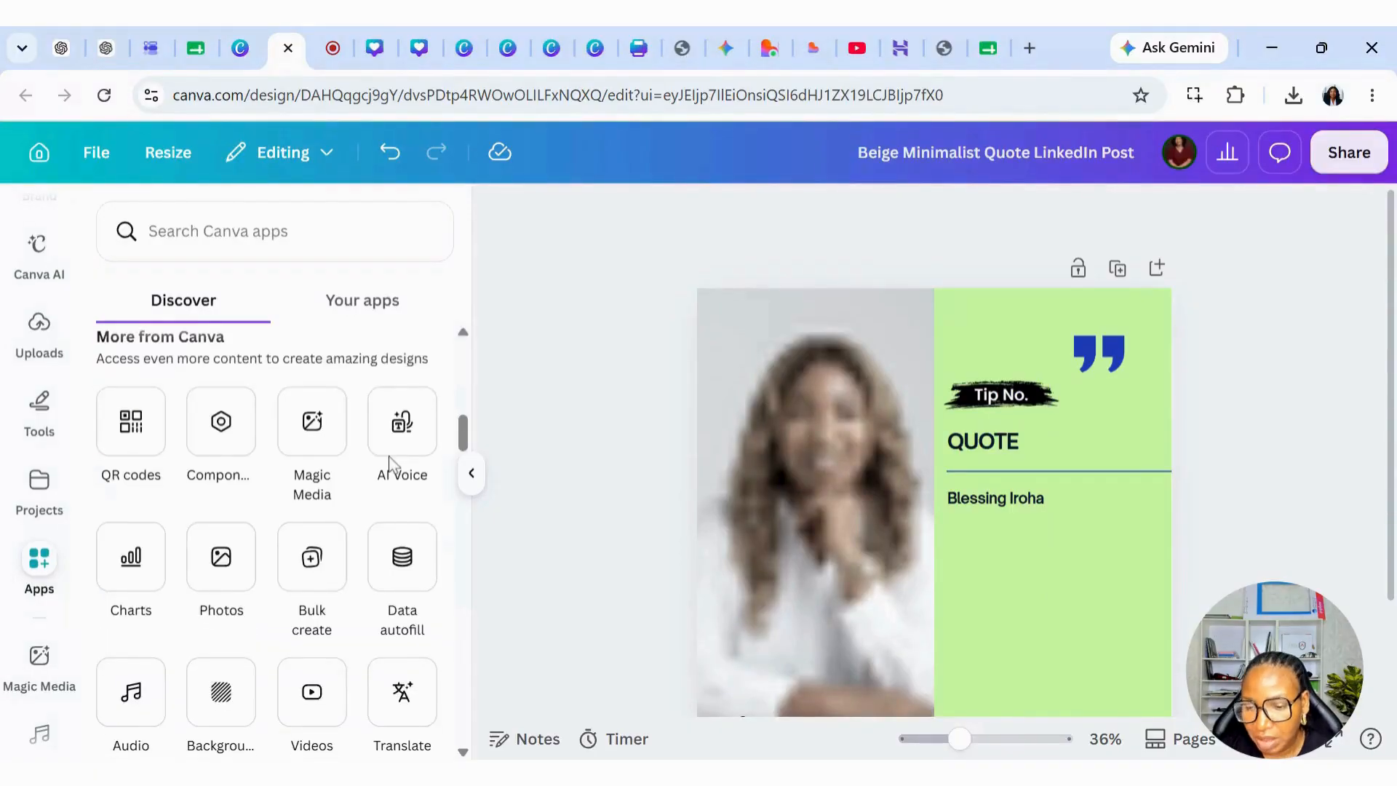
{"action": "left_click", "coordinate": [312, 592]}
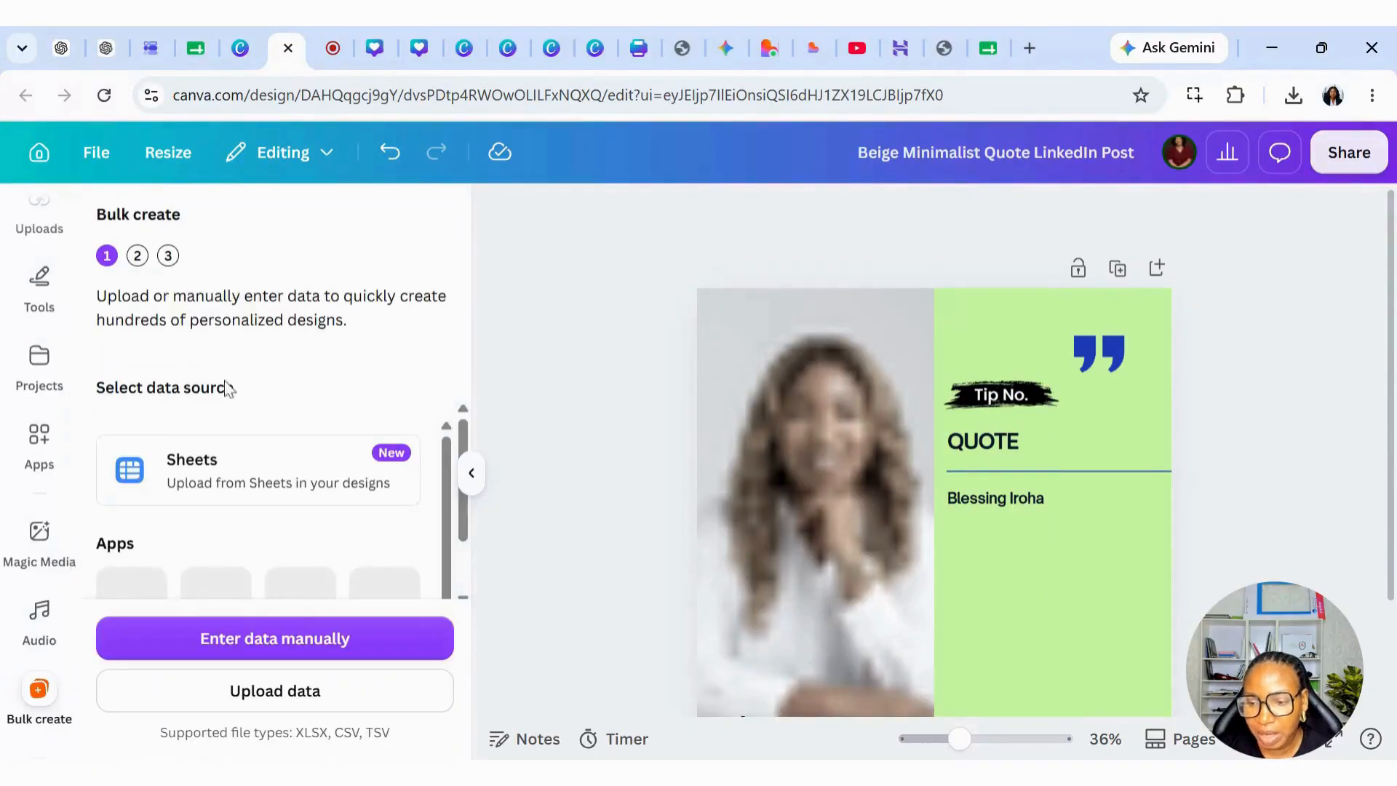
Check the Personal Branding Quote spreadsheet and upload its data file as the Bulk create data source
{"action": "left_click", "coordinate": [980, 50]}
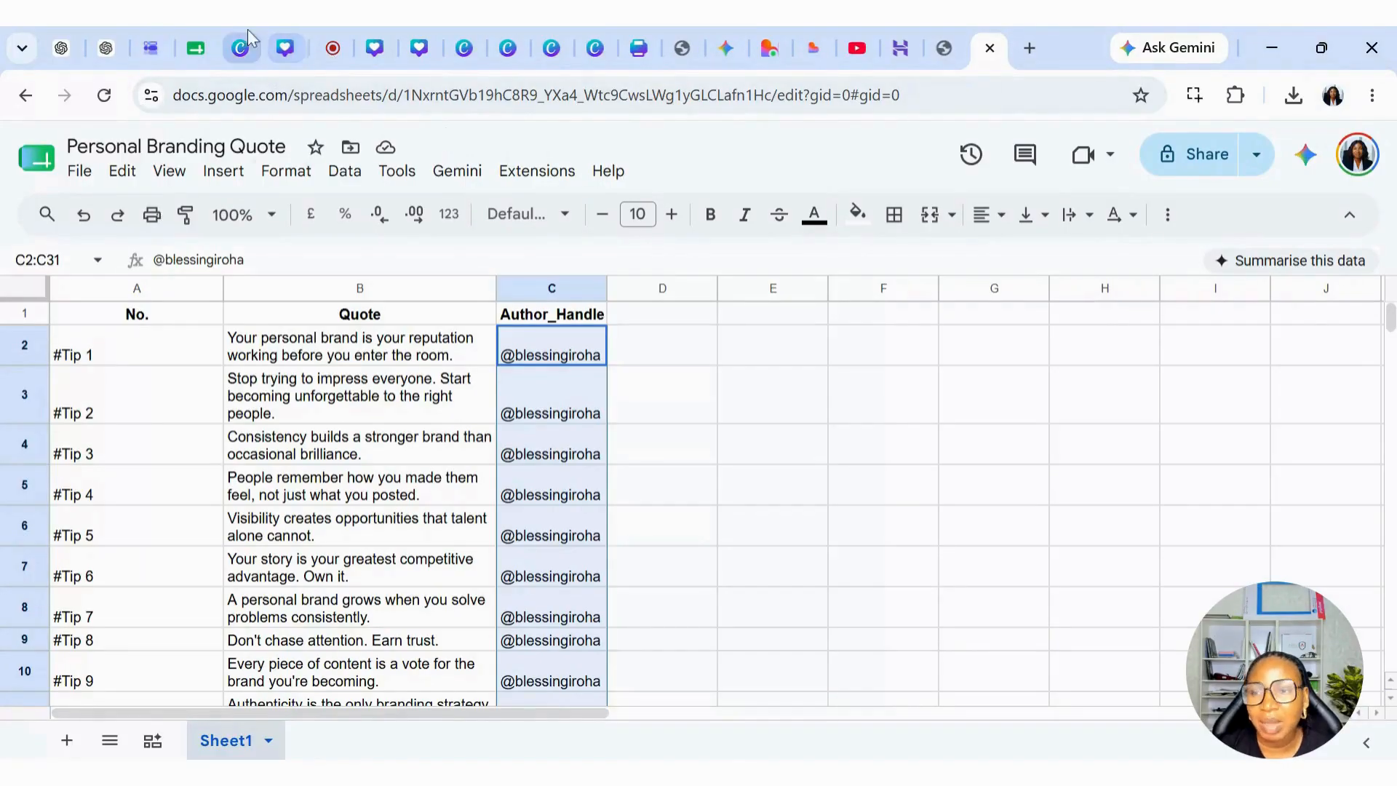
{"action": "left_click", "coordinate": [295, 48]}
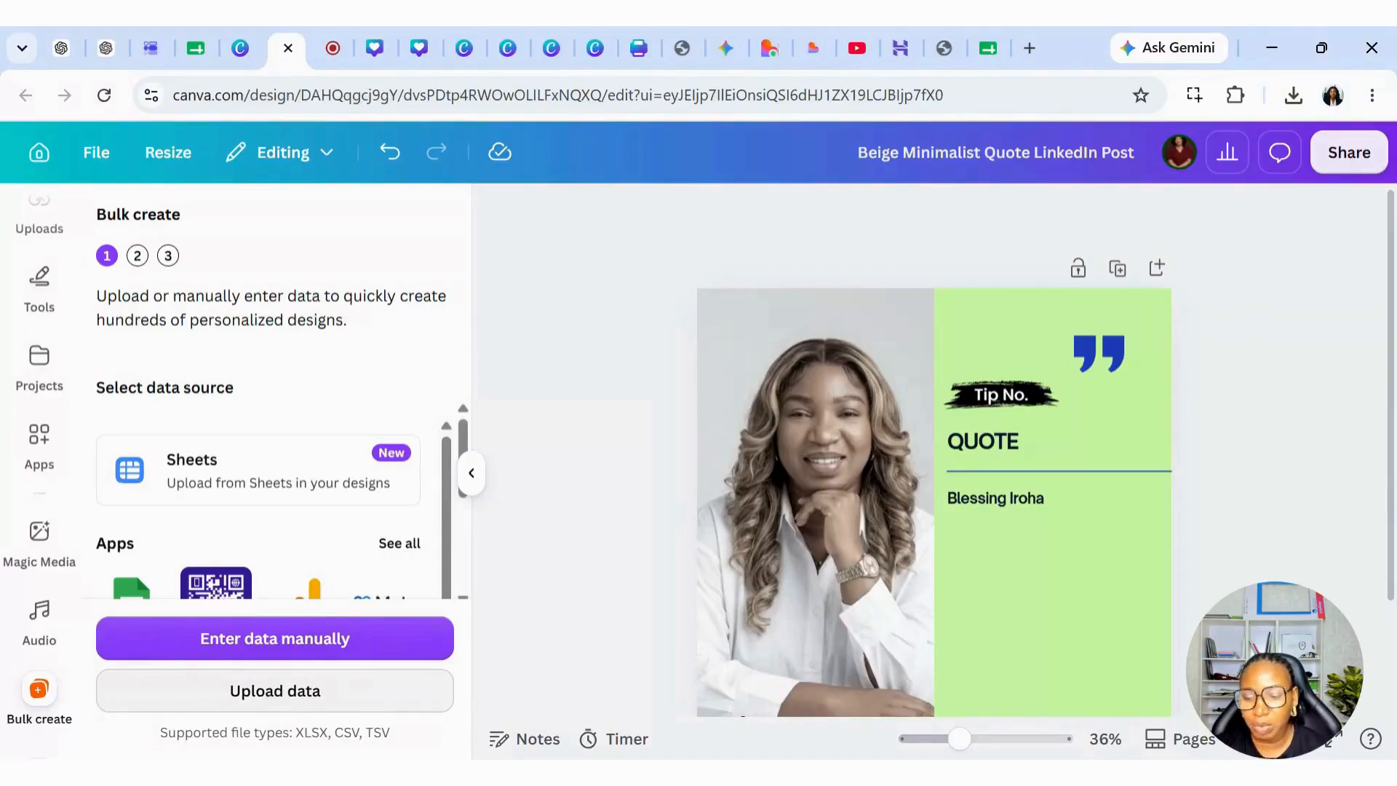
{"action": "left_click", "coordinate": [267, 695]}
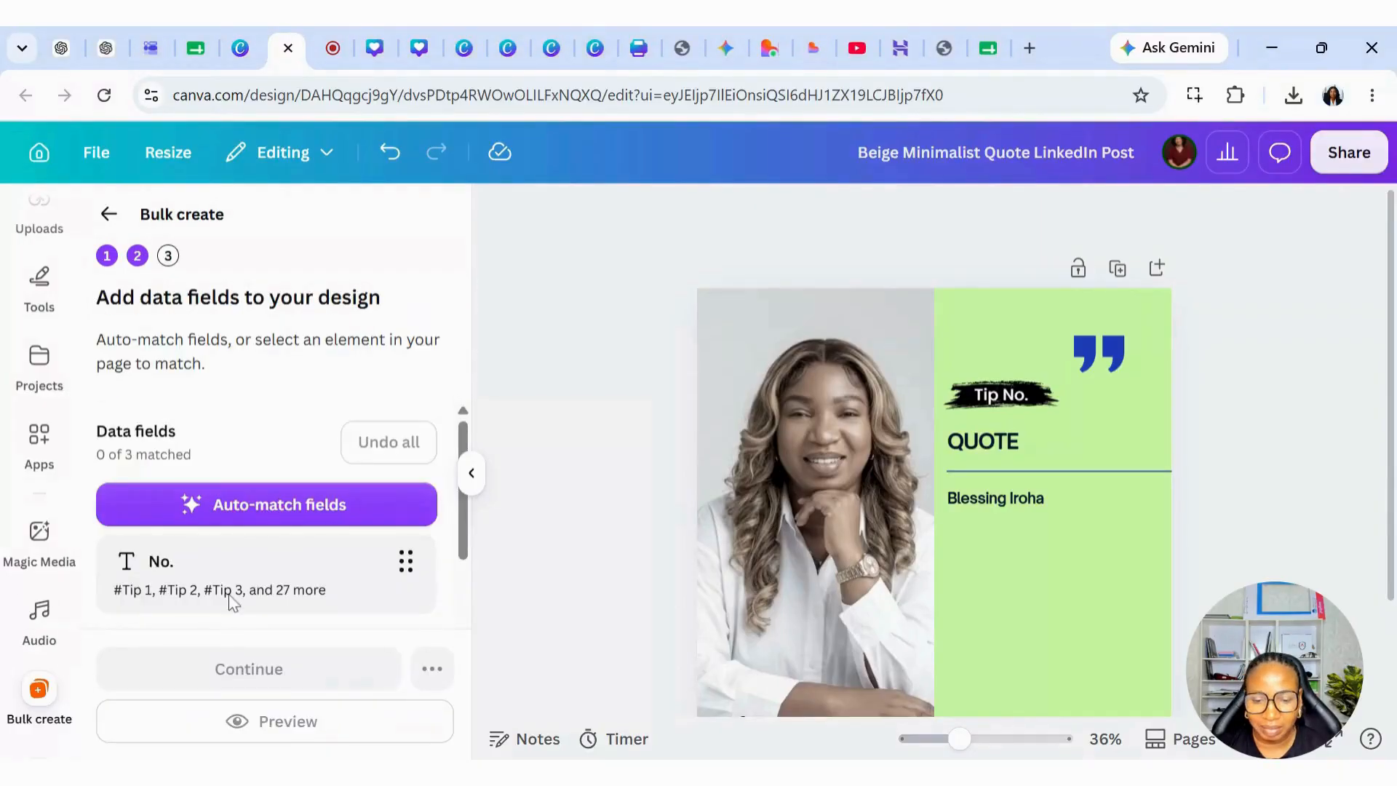
Auto-match the No., Quote and Author_Handle data fields to the design's text elements and continue to applying the data
{"action": "scroll", "coordinate": [246, 571], "scroll_direction": "down", "scroll_amount": 2}
{"action": "scroll", "coordinate": [247, 568], "scroll_direction": "down", "scroll_amount": 1}
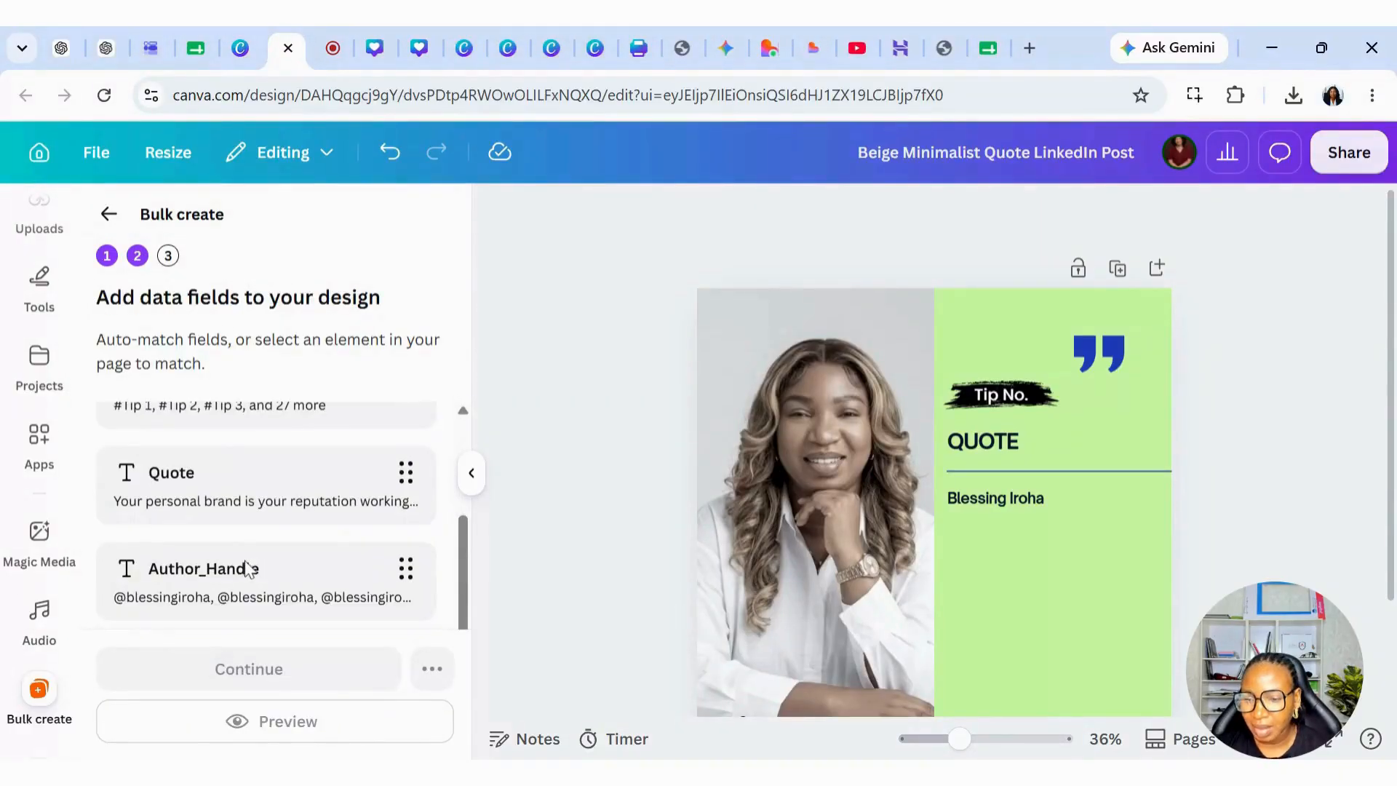
{"action": "scroll", "coordinate": [249, 566], "scroll_direction": "up", "scroll_amount": 3}
{"action": "scroll", "coordinate": [249, 566], "scroll_direction": "down", "scroll_amount": 3}
{"action": "scroll", "coordinate": [255, 571], "scroll_direction": "up", "scroll_amount": 3}
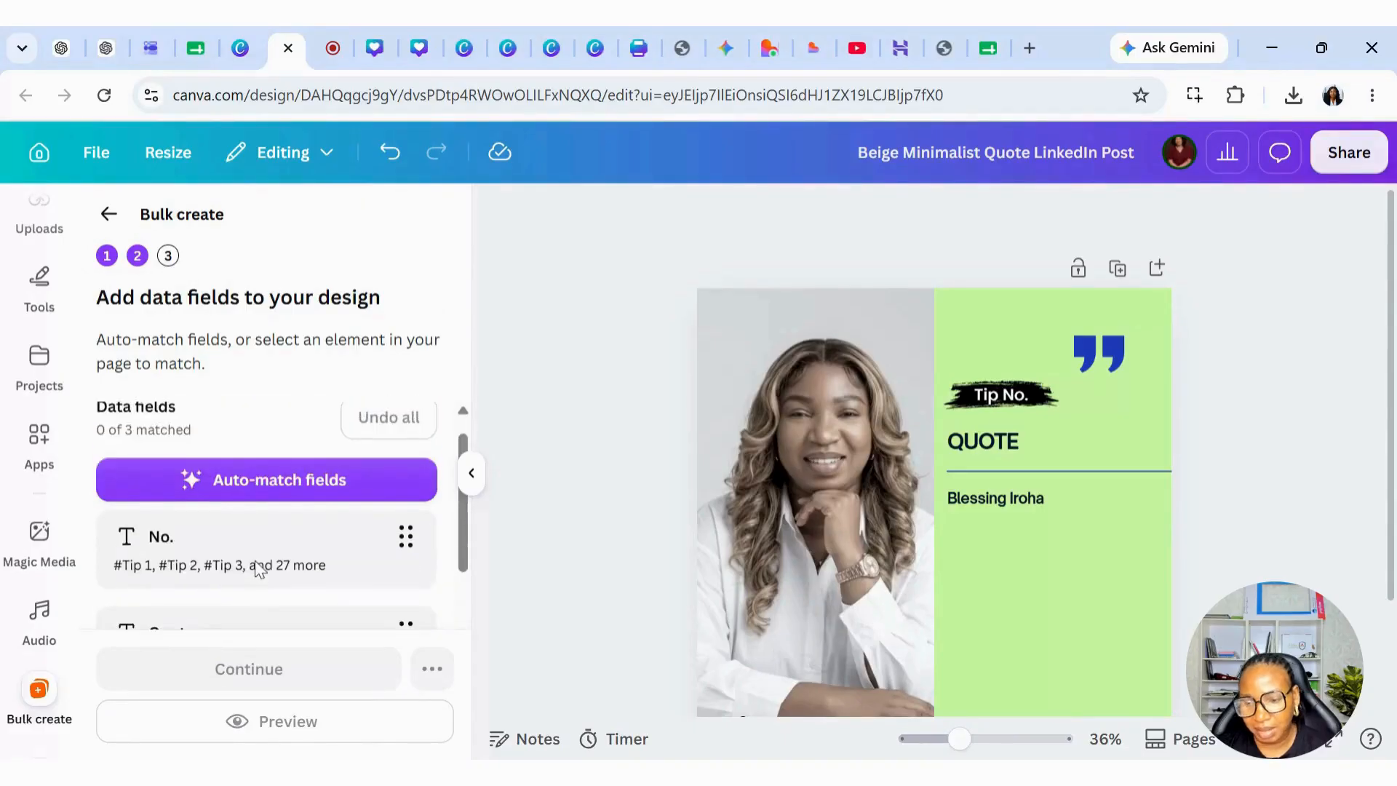
{"action": "scroll", "coordinate": [259, 570], "scroll_direction": "up", "scroll_amount": 1}
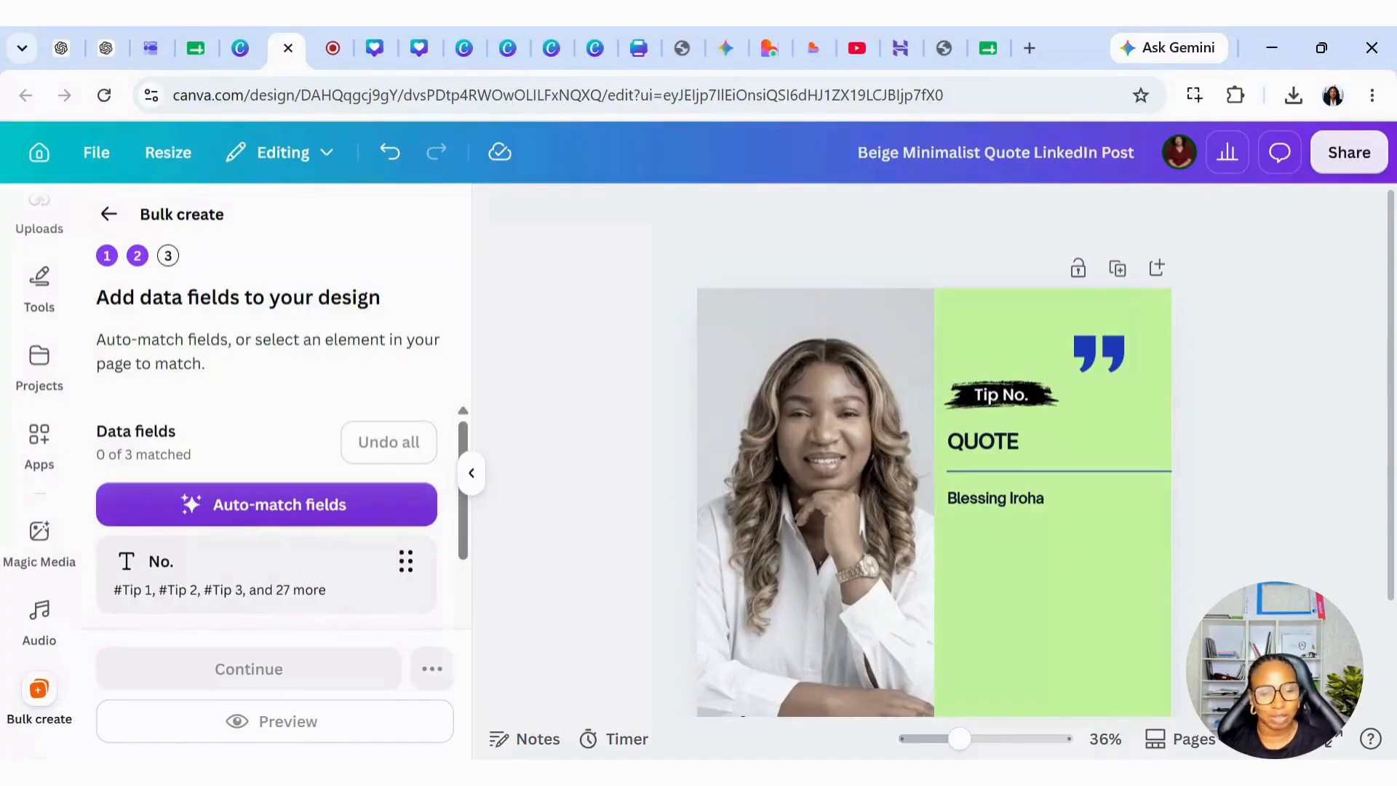
{"action": "scroll", "coordinate": [1206, 457], "scroll_direction": "down", "scroll_amount": 1}
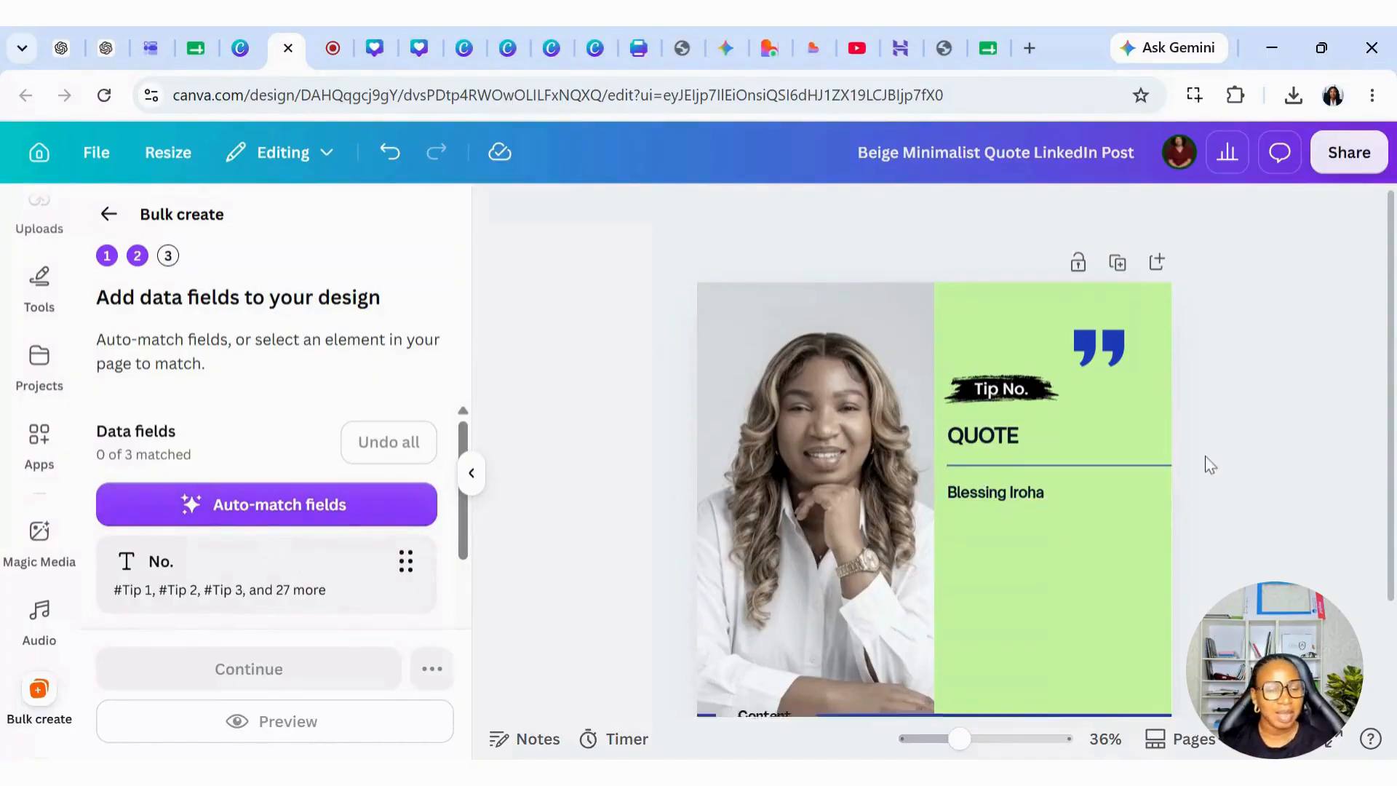
{"action": "scroll", "coordinate": [1206, 464], "scroll_direction": "down", "scroll_amount": 2}
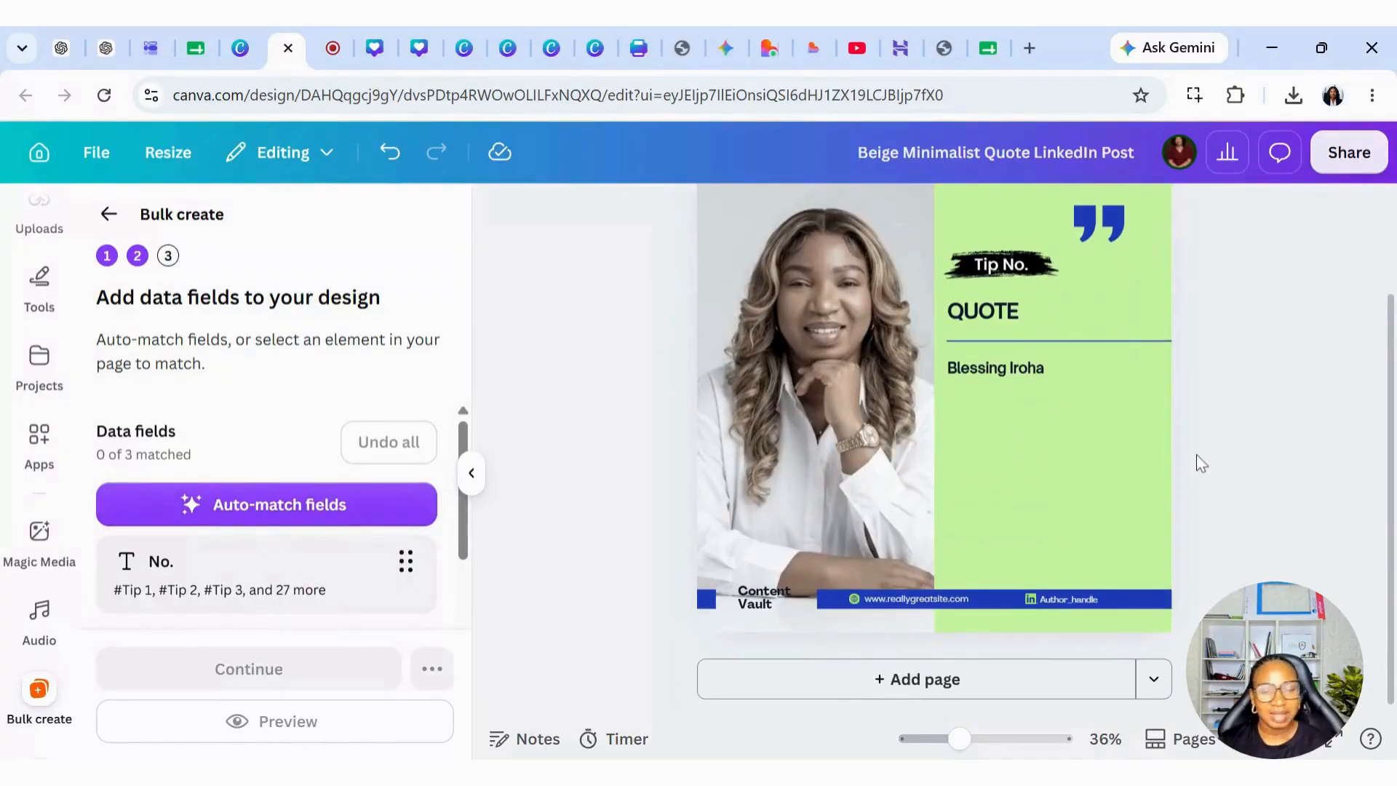
{"action": "left_click", "coordinate": [246, 512]}
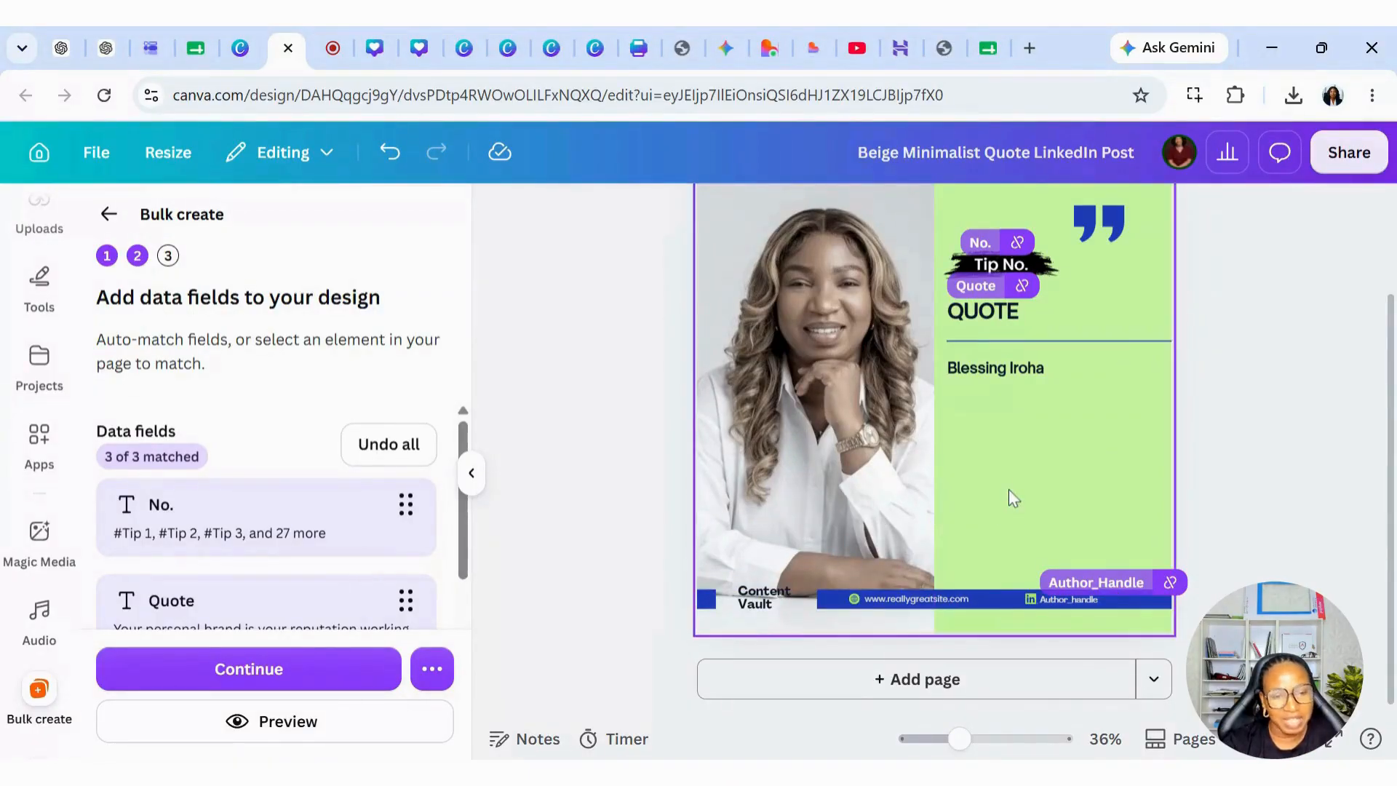
{"action": "left_click", "coordinate": [277, 675]}
{"action": "scroll", "coordinate": [342, 666], "scroll_direction": "down", "scroll_amount": 10}
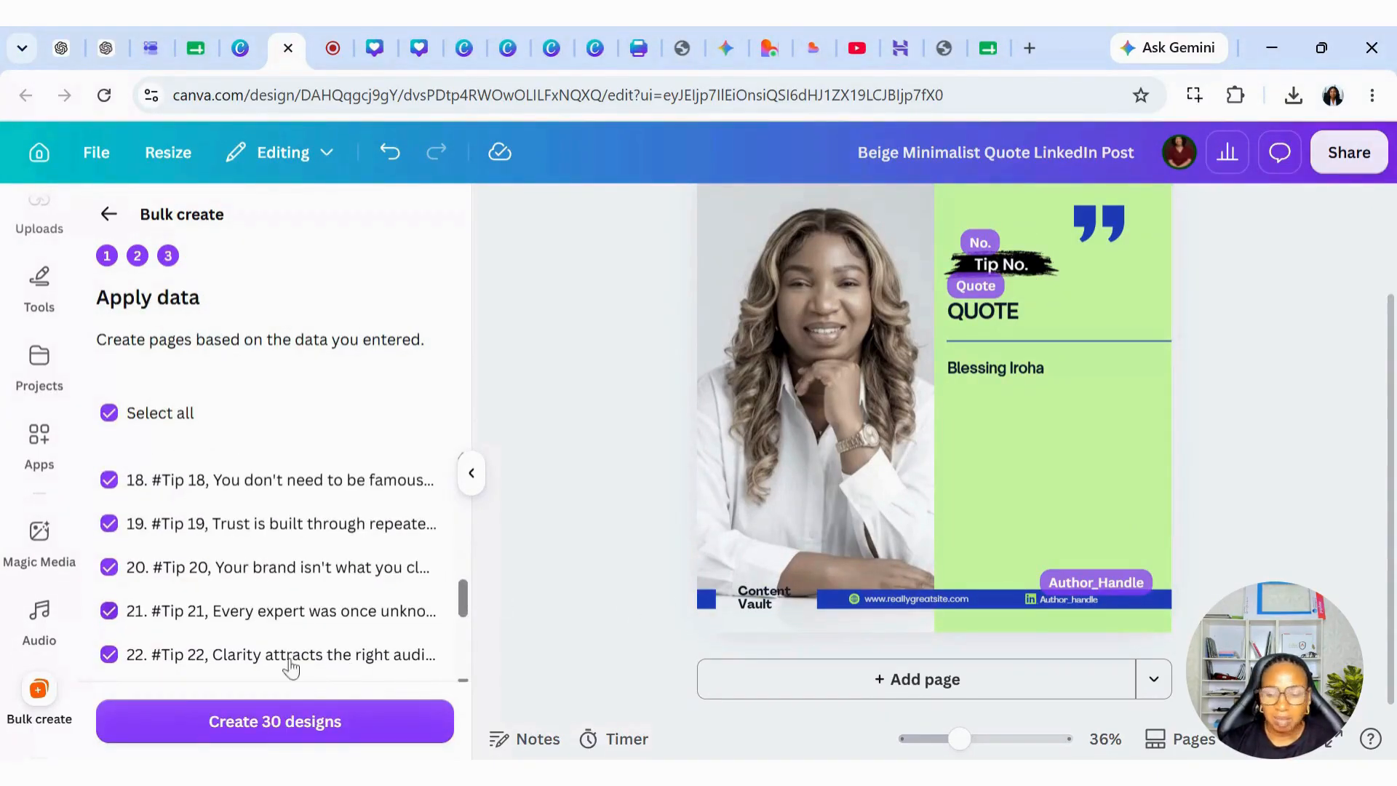
Replace the placeholder website in the design's footer bar with the author's own web address
{"action": "left_click", "coordinate": [917, 599]}
{"action": "left_click", "coordinate": [917, 599]}
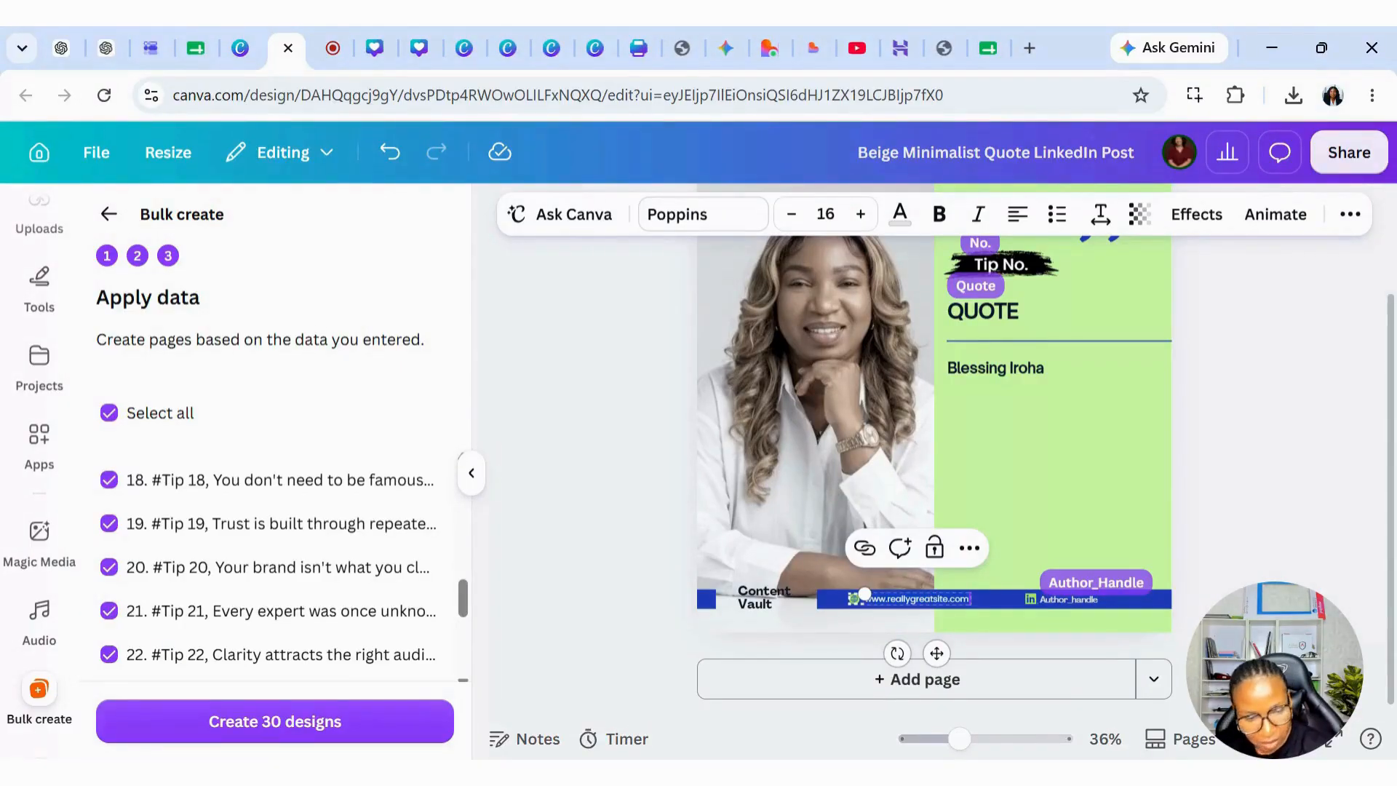
{"action": "double_click", "coordinate": [864, 595]}
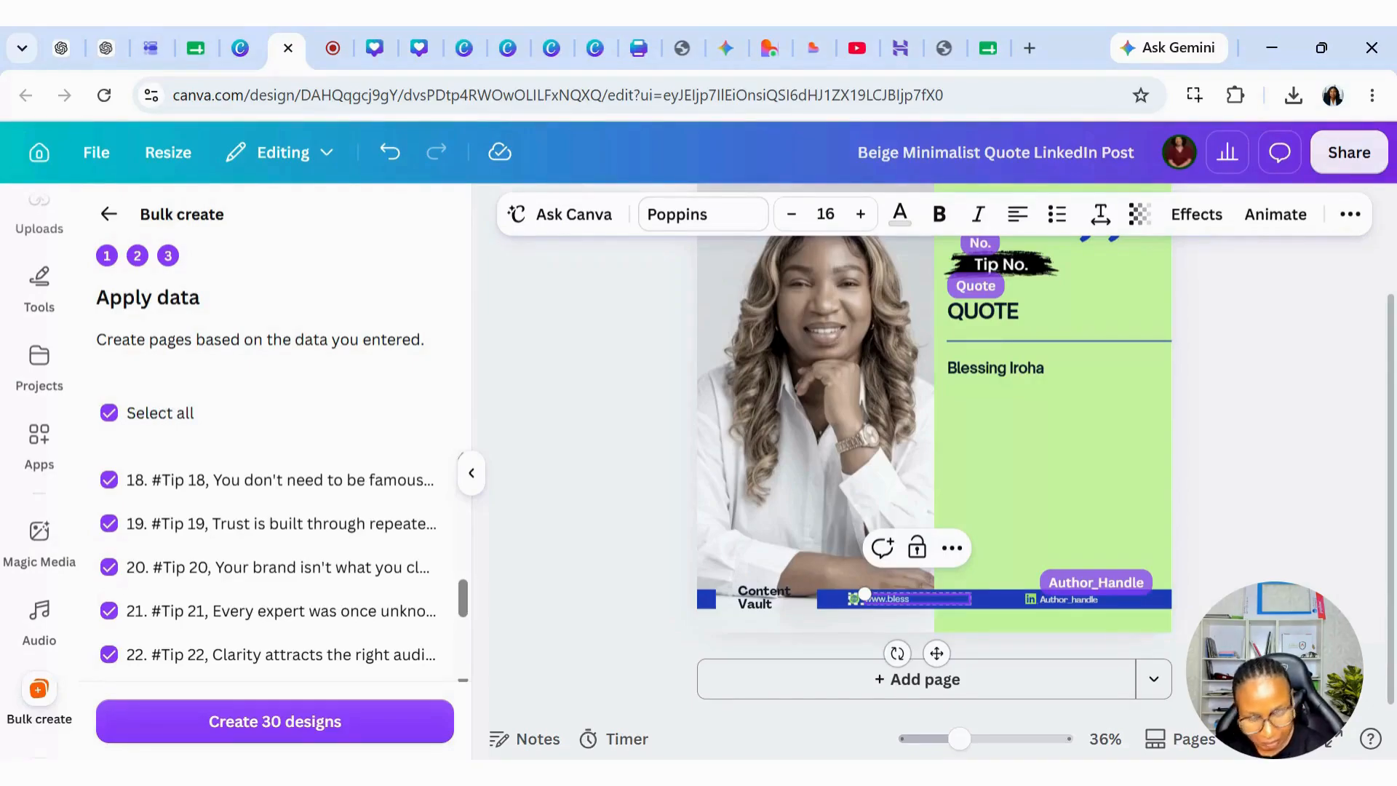
{"action": "type", "text": "www.blessingiroh"}
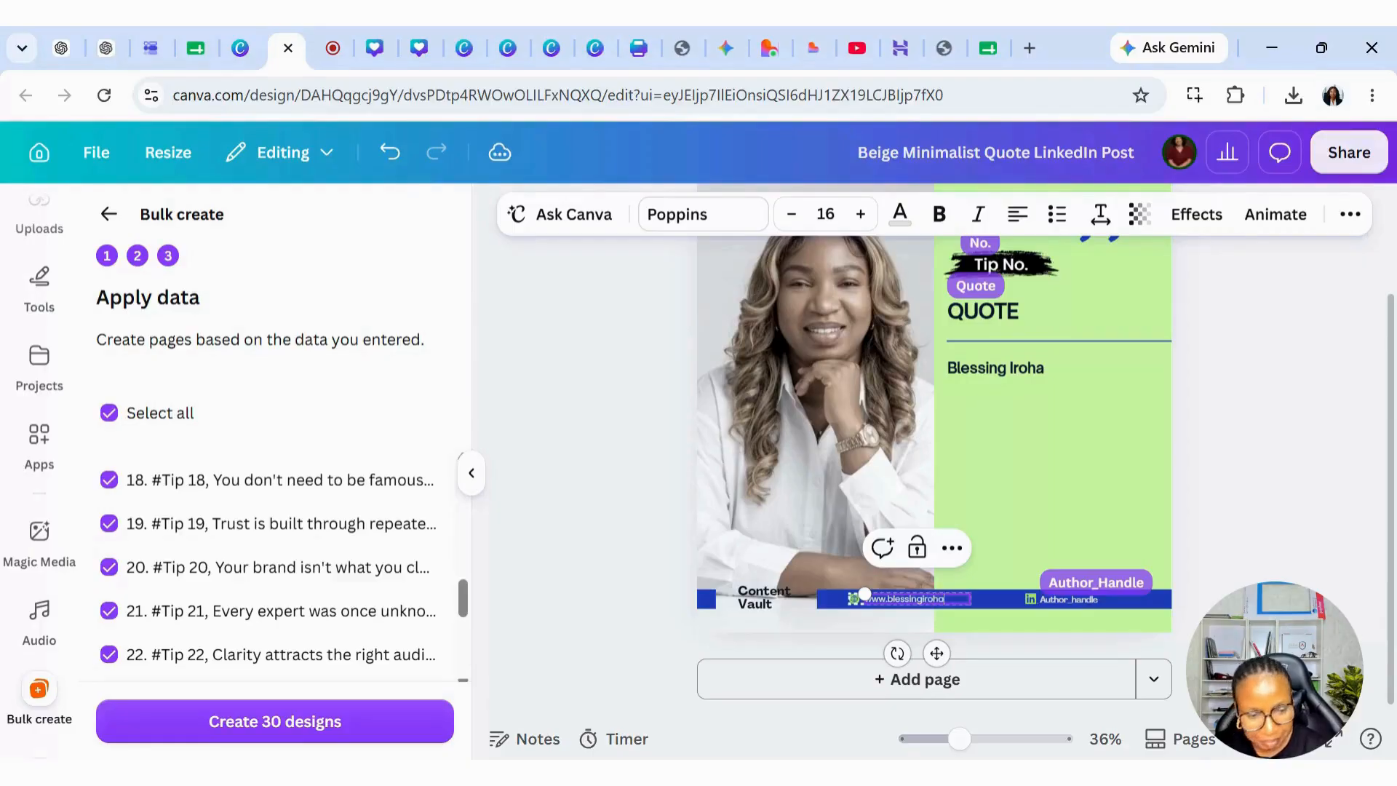
{"action": "type", "text": "a"}
{"action": "left_click", "coordinate": [1351, 562]}
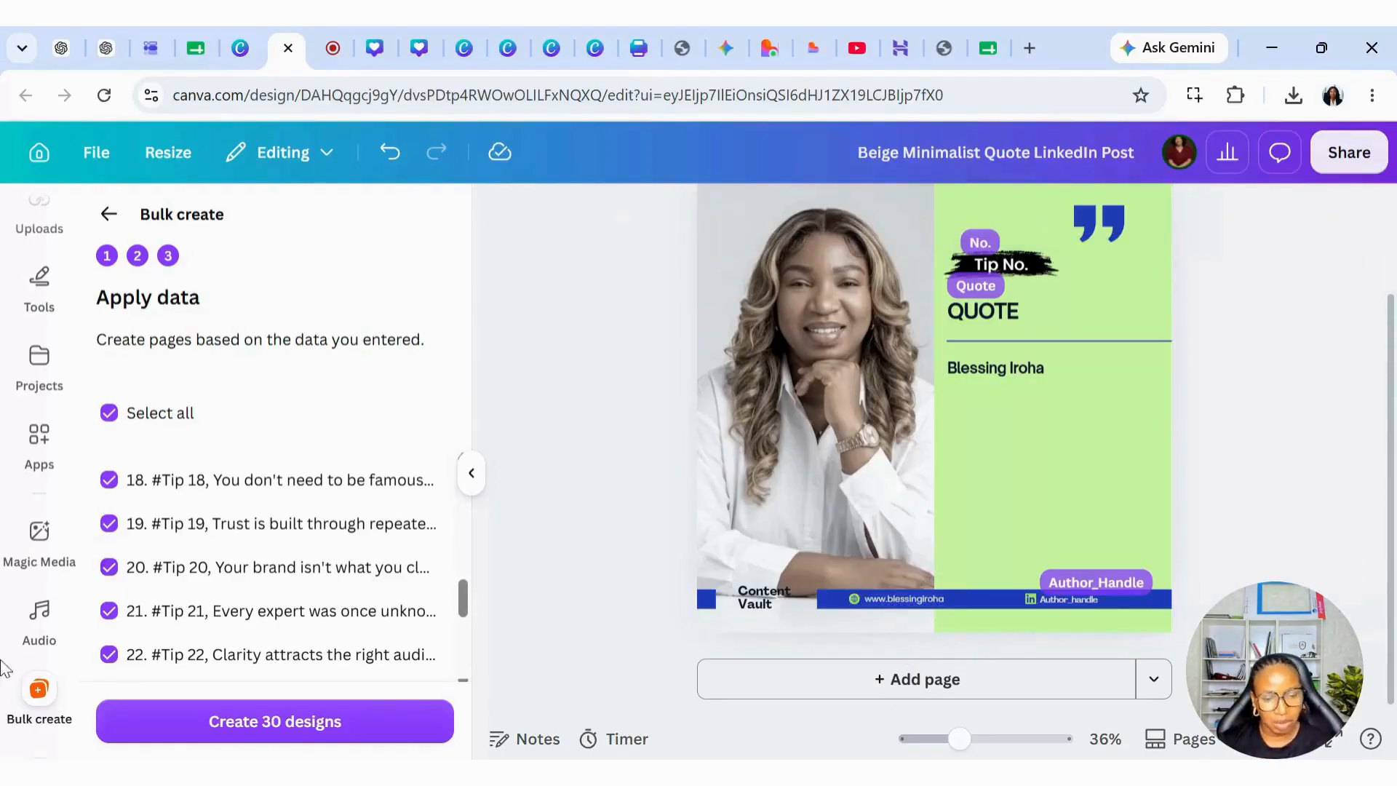
Generate the 30 designs from all selected tip rows, #Tip 1 to #Tip 30
{"action": "scroll", "coordinate": [294, 644], "scroll_direction": "down", "scroll_amount": 3}
{"action": "scroll", "coordinate": [302, 601], "scroll_direction": "down", "scroll_amount": 3}
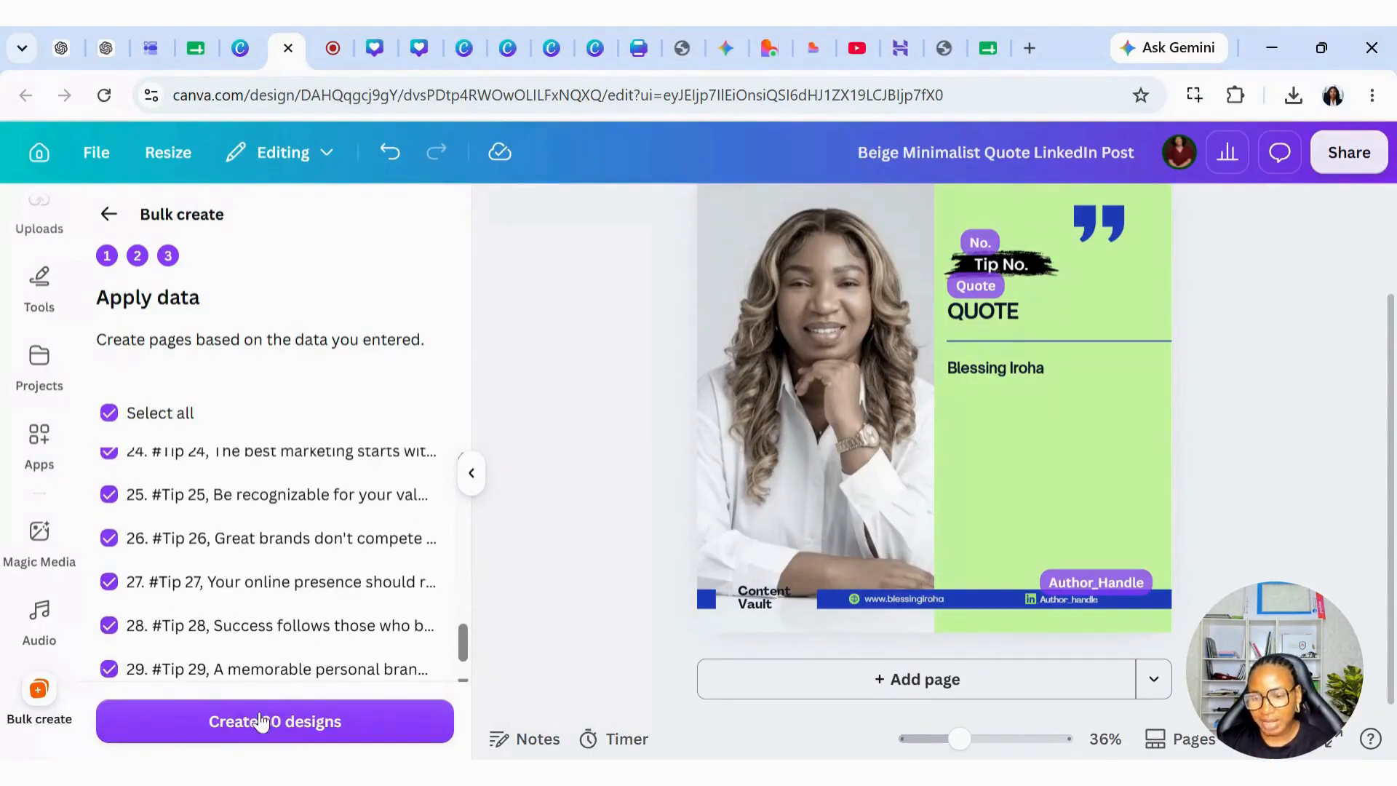
{"action": "left_click", "coordinate": [262, 723]}
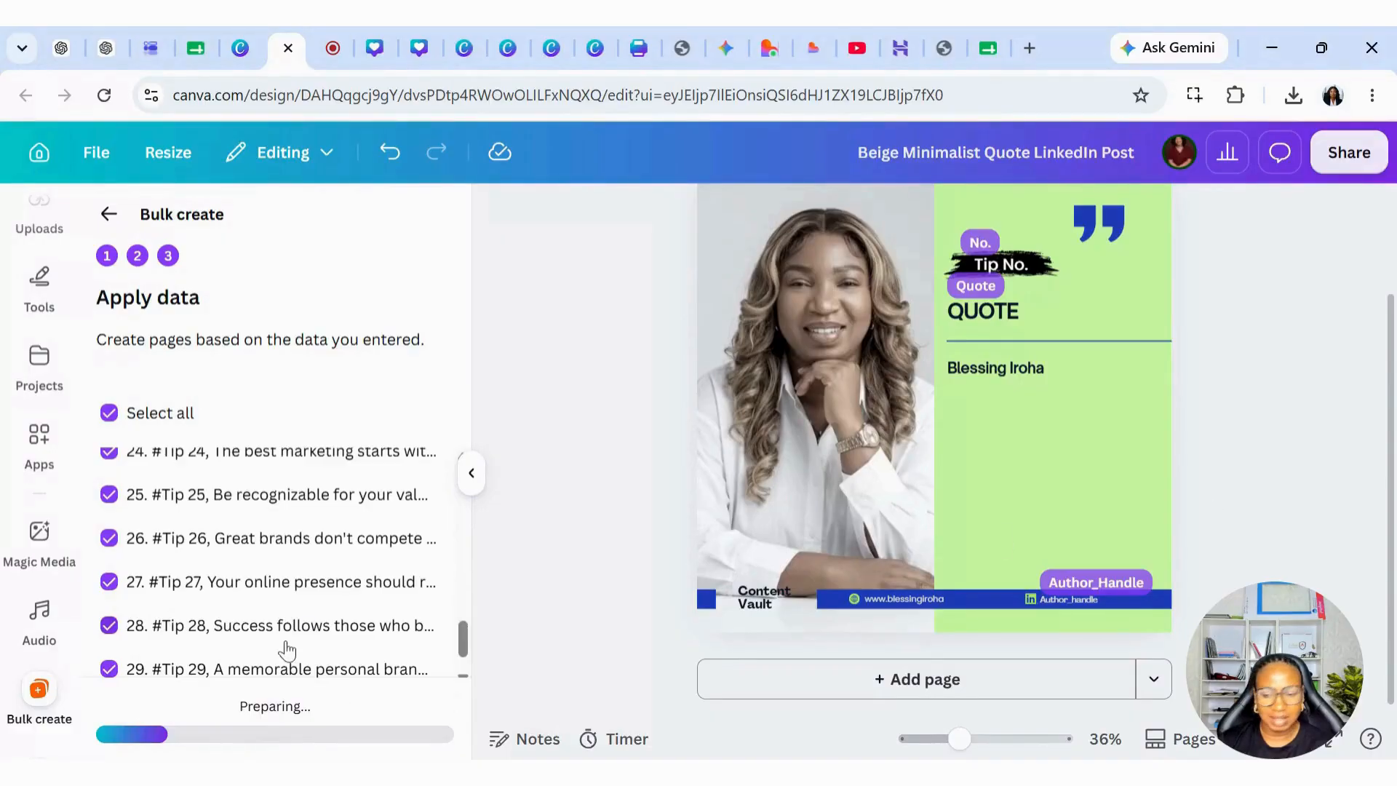
{"action": "scroll", "coordinate": [288, 648], "scroll_direction": "down", "scroll_amount": 2}
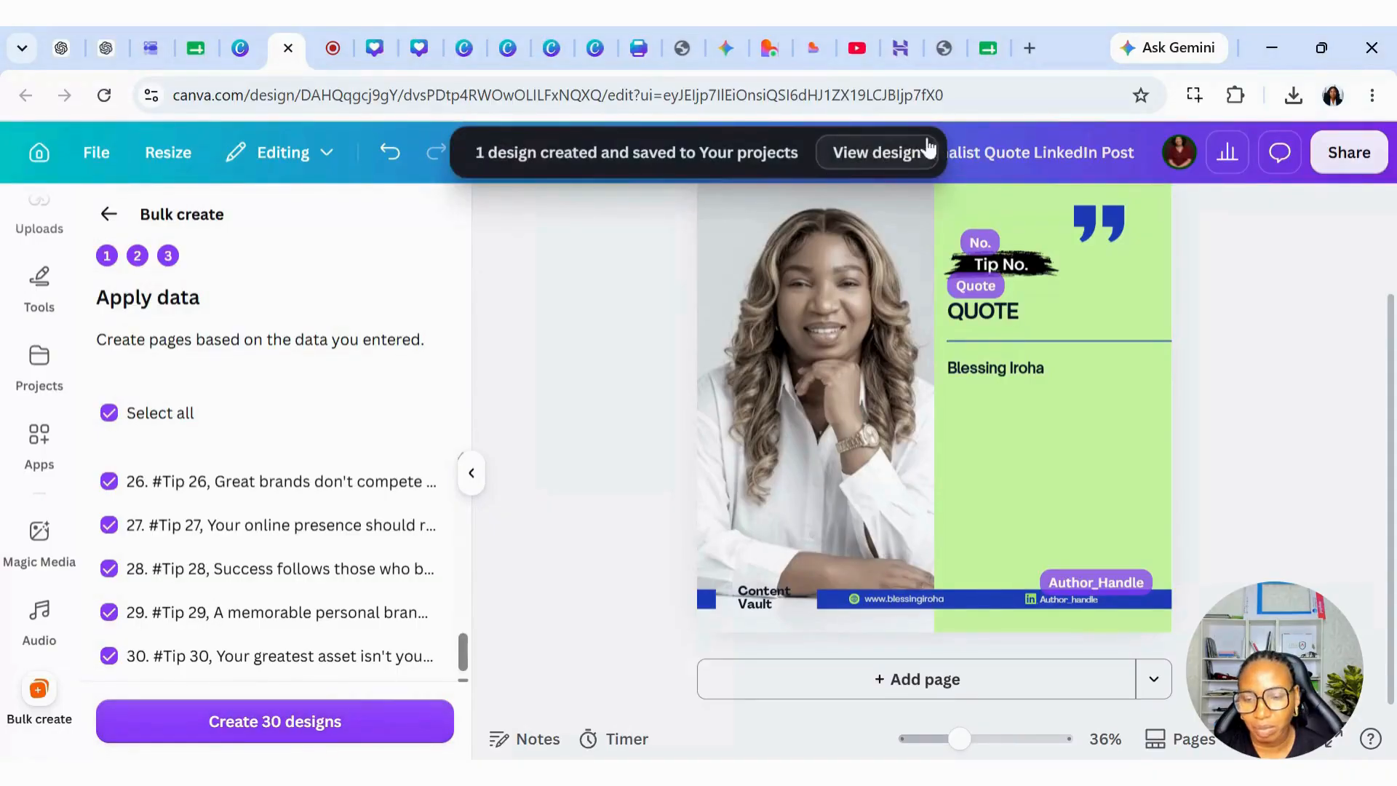
Open the generated bulk design and look through its quote pages
{"action": "left_click", "coordinate": [895, 171]}
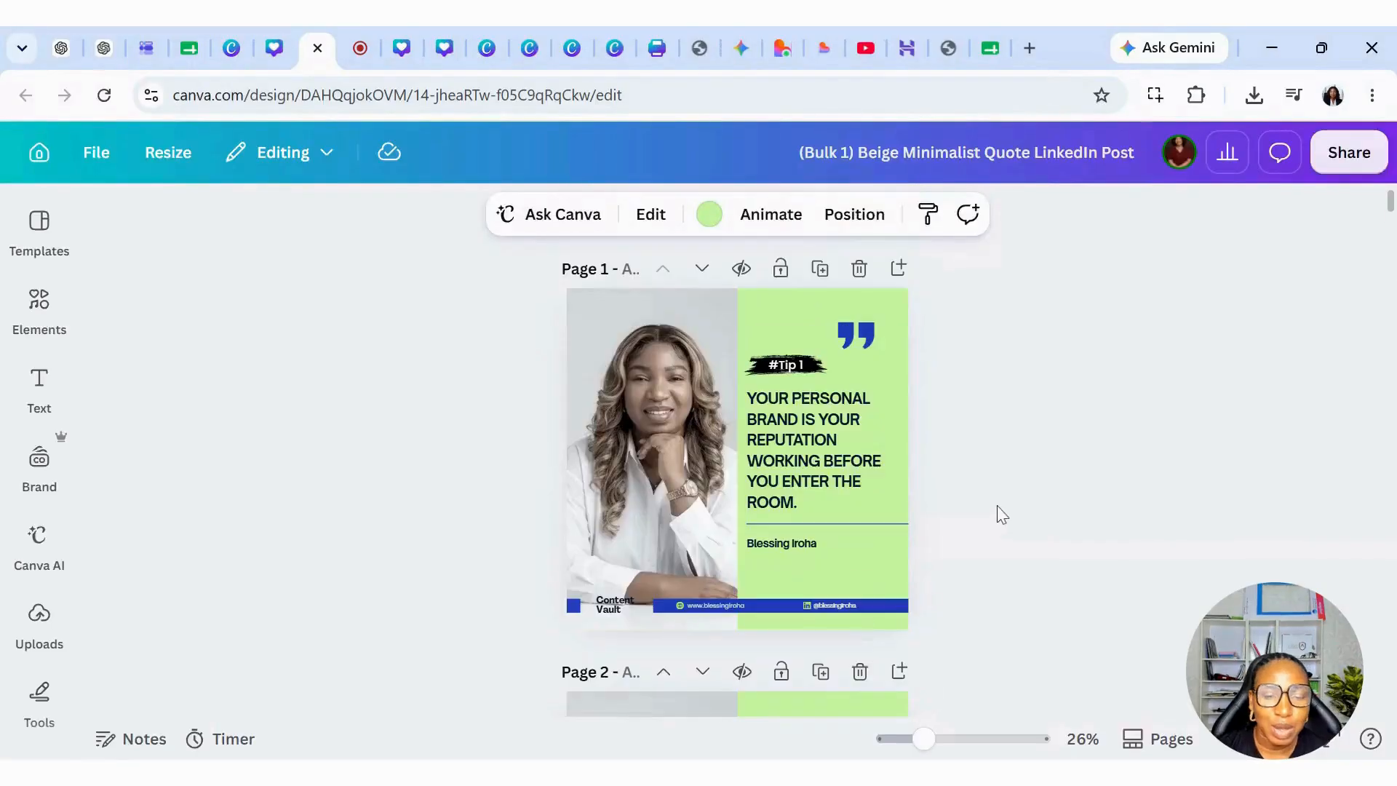
{"action": "scroll", "coordinate": [970, 484], "scroll_direction": "down", "scroll_amount": 15}
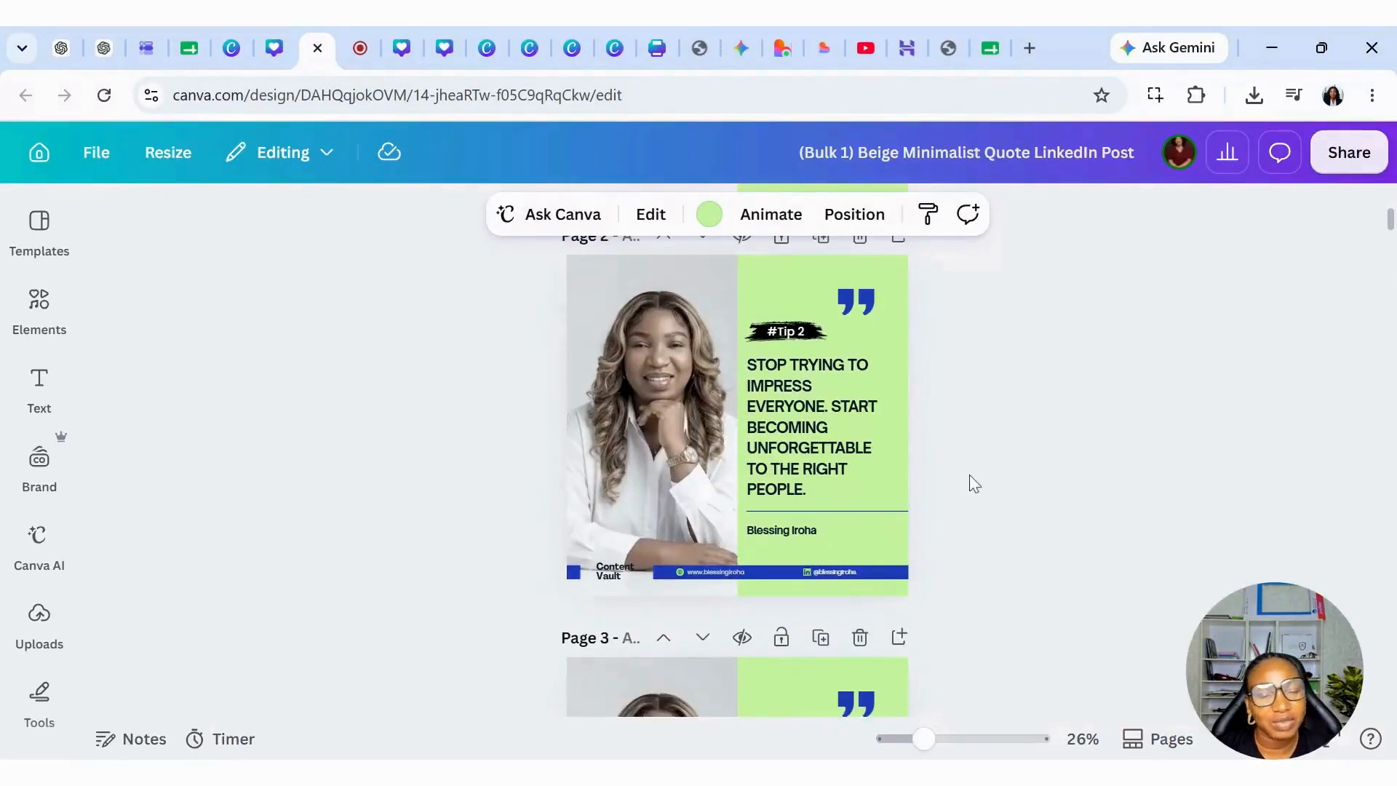
{"action": "scroll", "coordinate": [974, 492], "scroll_direction": "down", "scroll_amount": 6}
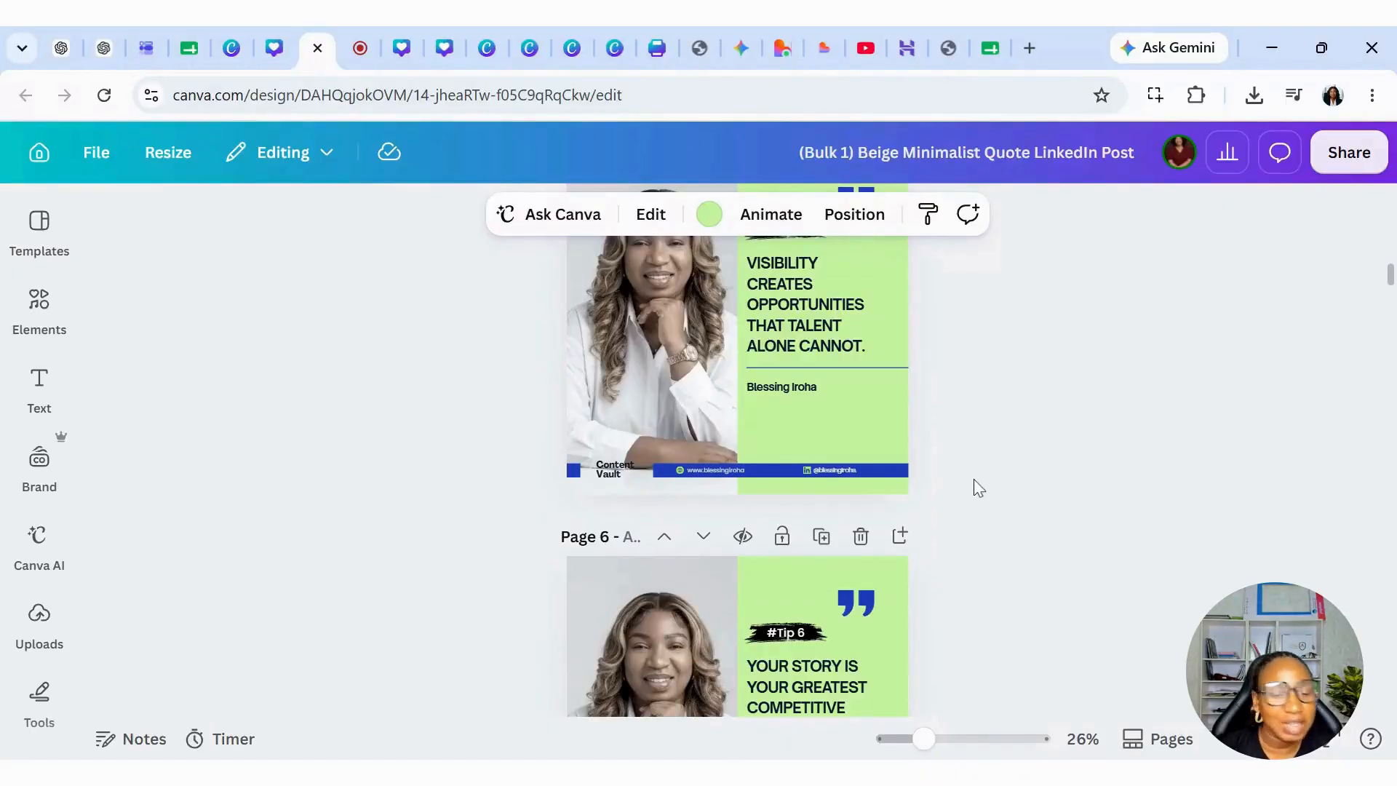
{"action": "scroll", "coordinate": [979, 488], "scroll_direction": "down", "scroll_amount": 5}
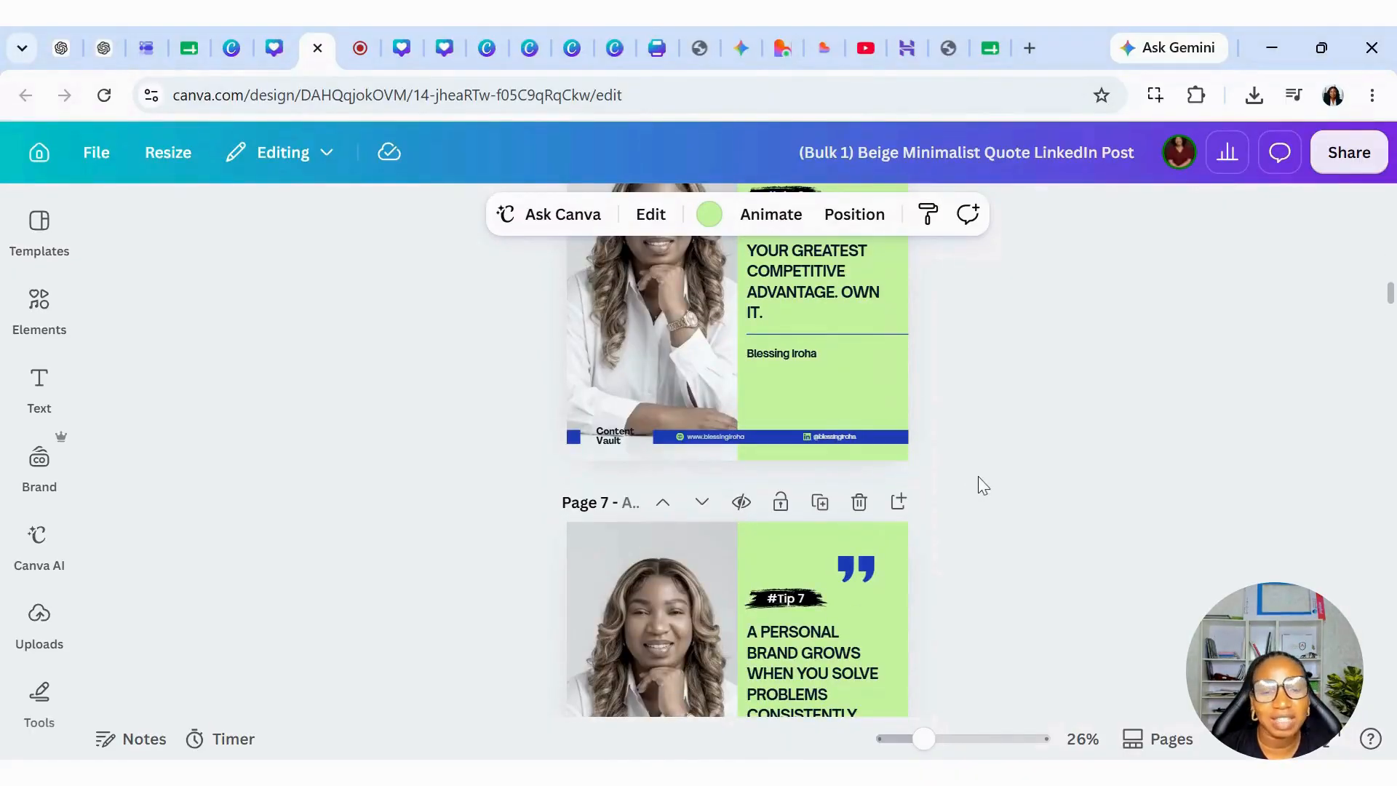